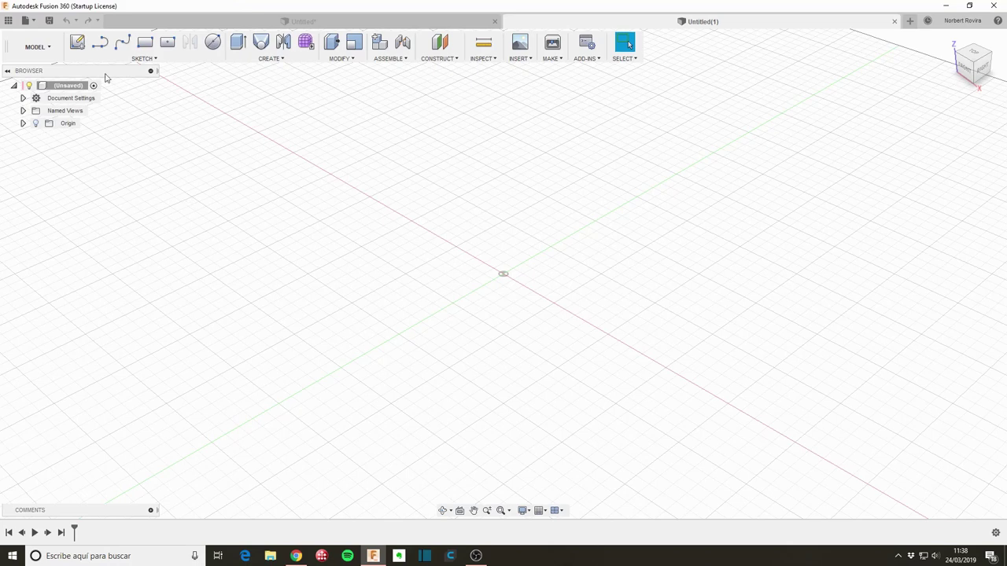
On the top plane, sketch a 100 mm diameter circle centred on the origin
{"action": "left_click", "coordinate": [77, 42]}
{"action": "left_click", "coordinate": [558, 272]}
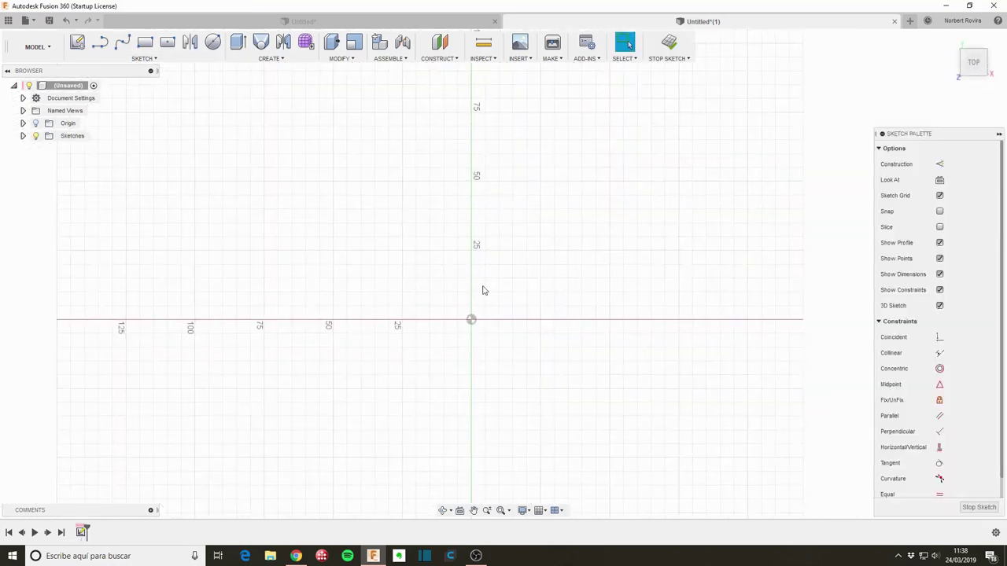
{"action": "key", "text": "s"}
{"action": "left_click", "coordinate": [555, 311]}
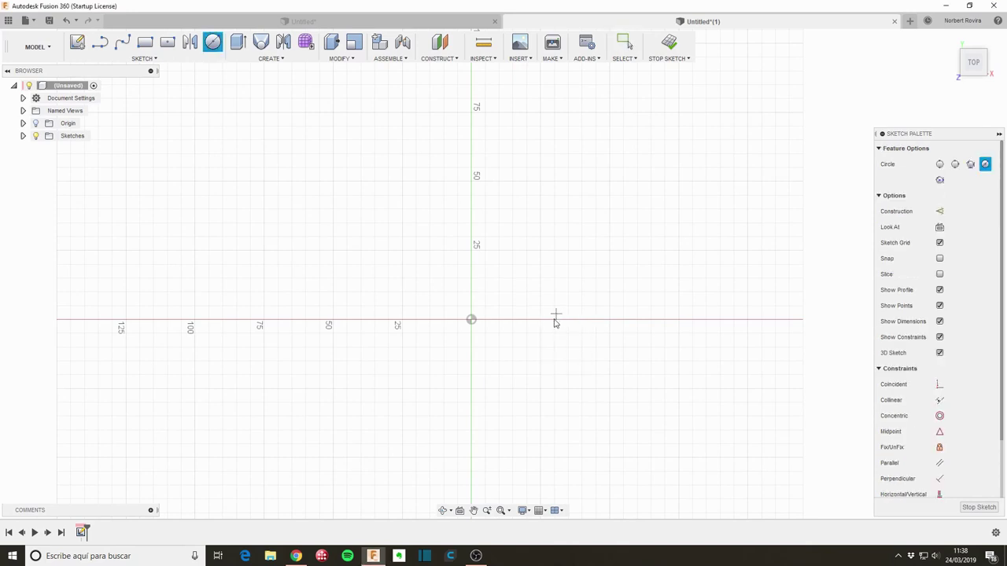
{"action": "left_click", "coordinate": [472, 320]}
{"action": "type", "text": "100"}
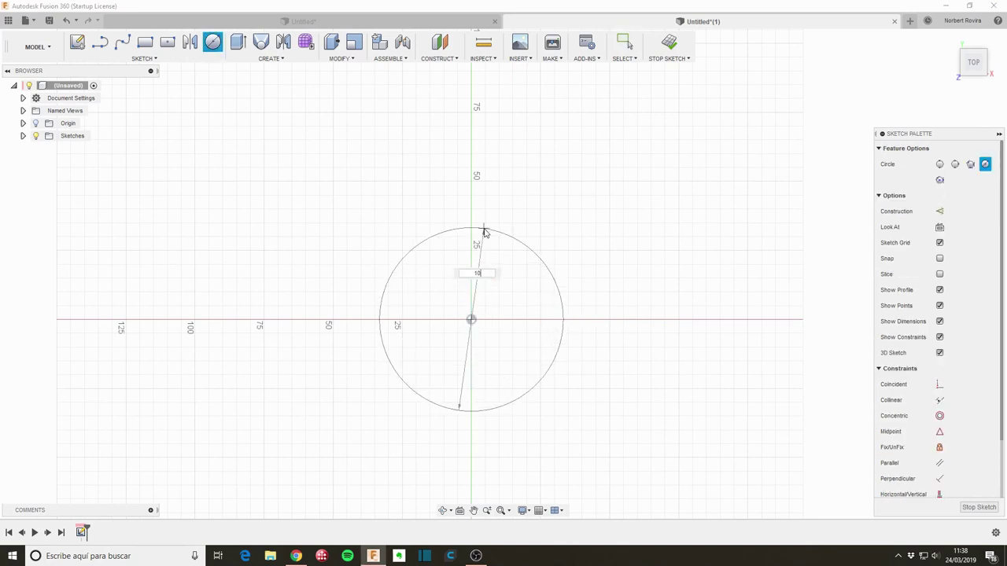
{"action": "key", "text": "Return"}
{"action": "key", "text": "Escape"}
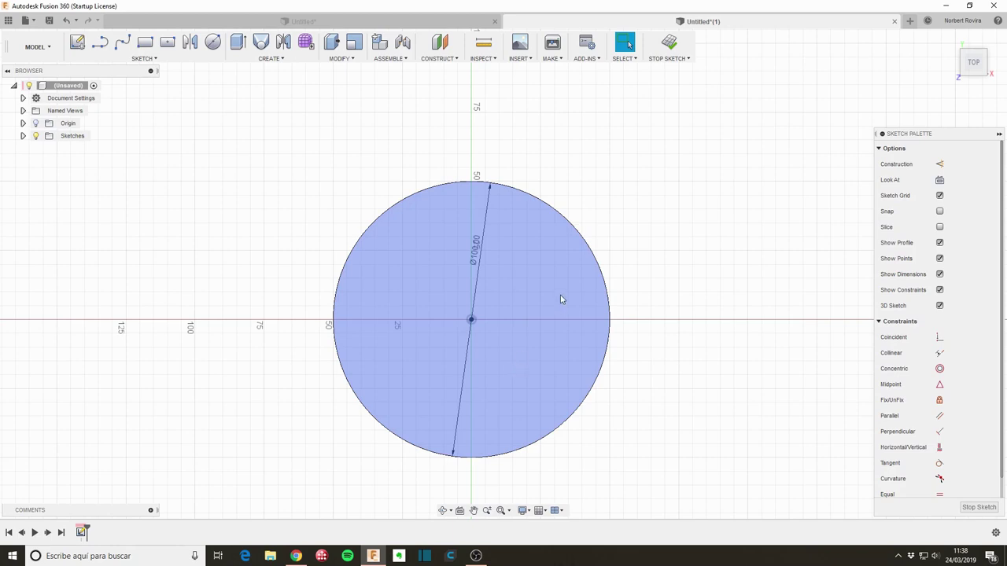
Draw a short line crossing the circle's right edge
{"action": "key", "text": "s"}
{"action": "left_click", "coordinate": [569, 323]}
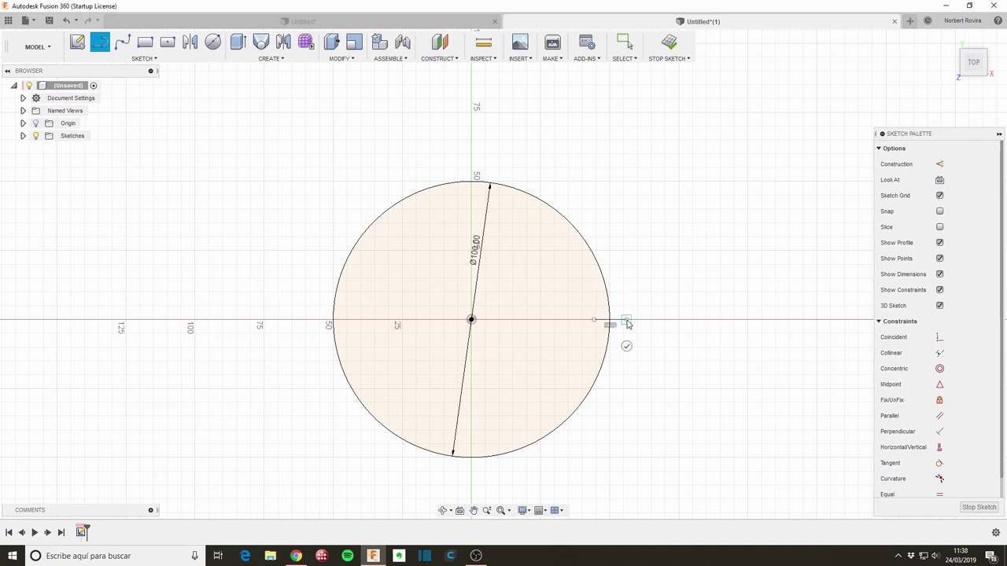
{"action": "left_click", "coordinate": [609, 322]}
{"action": "key", "text": "Escape"}
{"action": "key", "text": "Escape"}
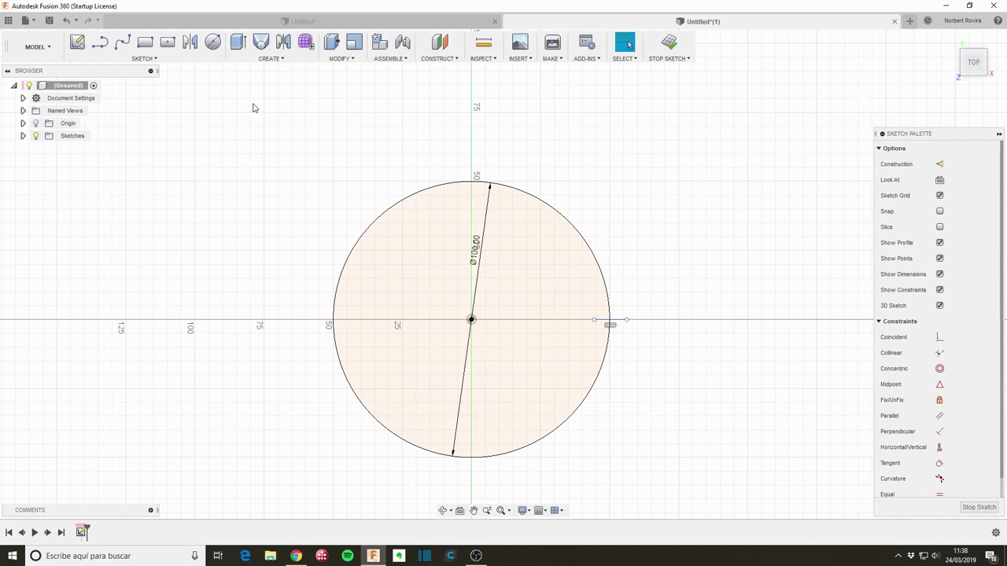
Place a sketch point at the circle's right edge and make it coincident with the circle
{"action": "left_click", "coordinate": [144, 59]}
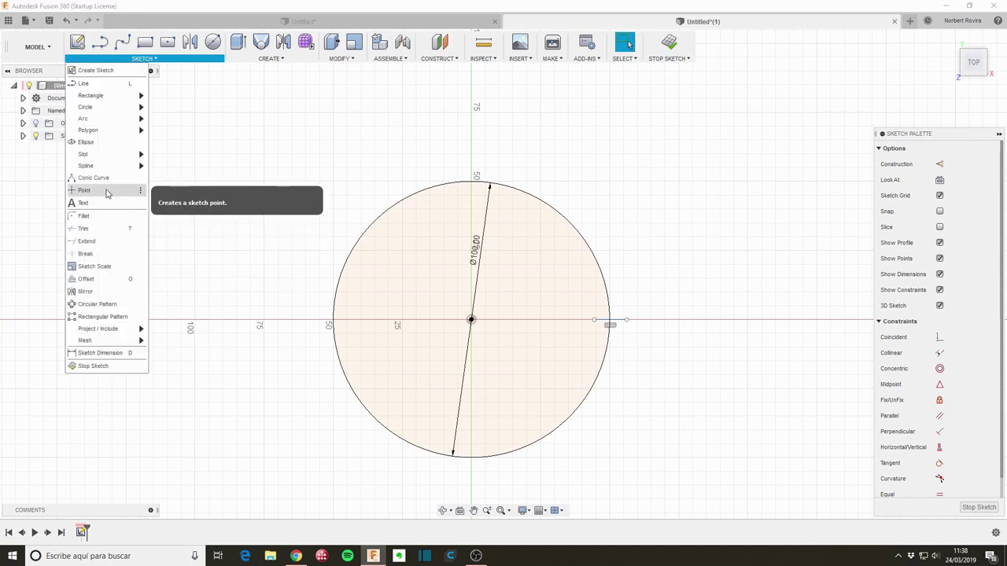
{"action": "left_click", "coordinate": [108, 191]}
{"action": "scroll", "coordinate": [611, 325], "scroll_direction": "up", "scroll_amount": 3}
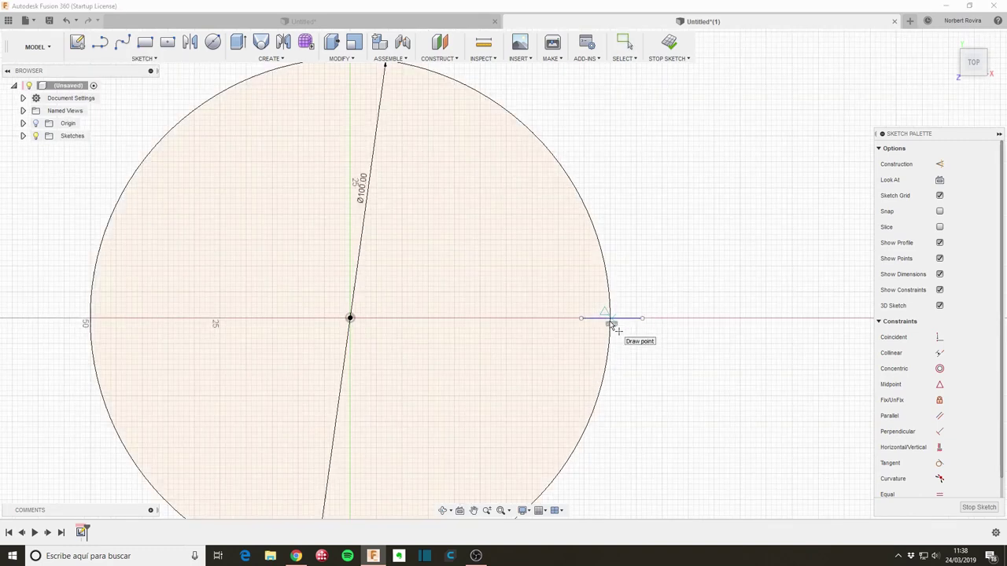
{"action": "scroll", "coordinate": [611, 326], "scroll_direction": "up", "scroll_amount": 1}
{"action": "key", "text": "Escape"}
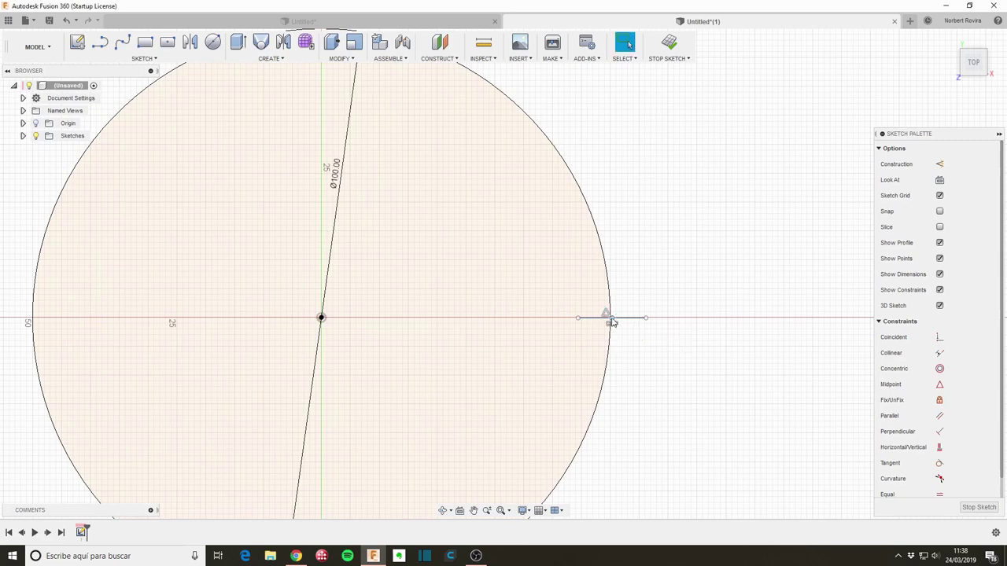
{"action": "left_click", "coordinate": [612, 319]}
{"action": "right_click", "coordinate": [611, 309]}
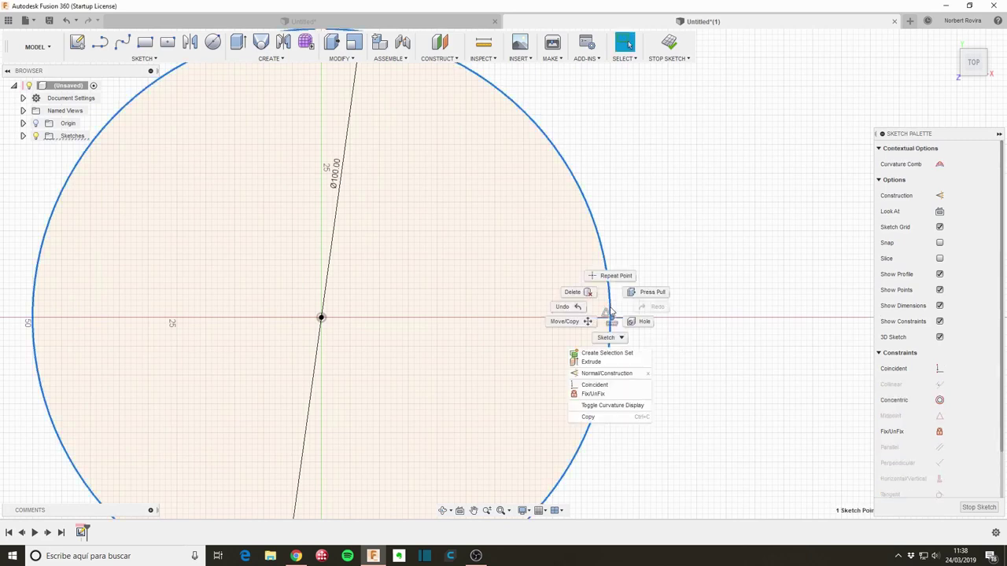
{"action": "left_click", "coordinate": [618, 386]}
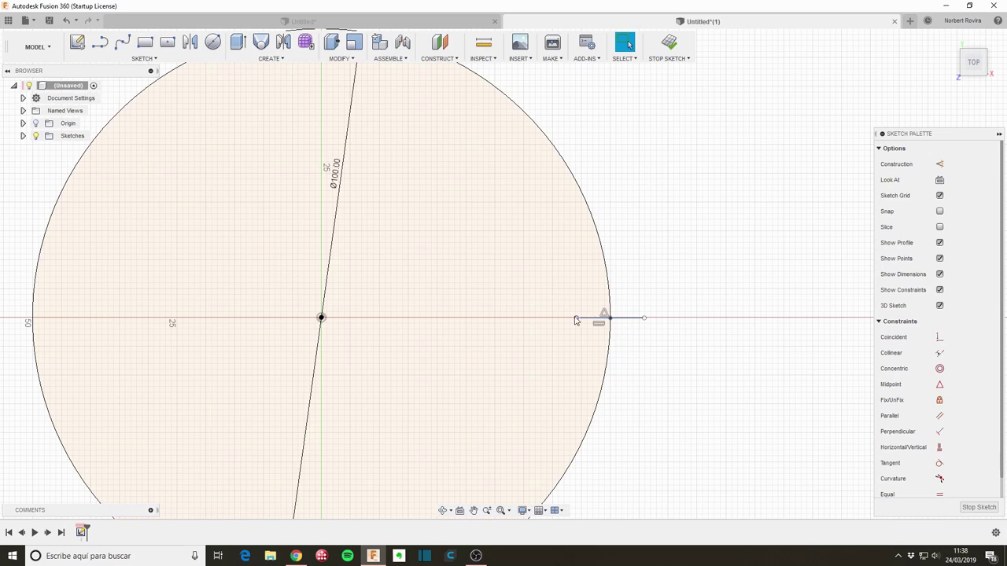
Dimension the short line to 10 mm and finish the sketch
{"action": "key", "text": "d"}
{"action": "left_click", "coordinate": [633, 318]}
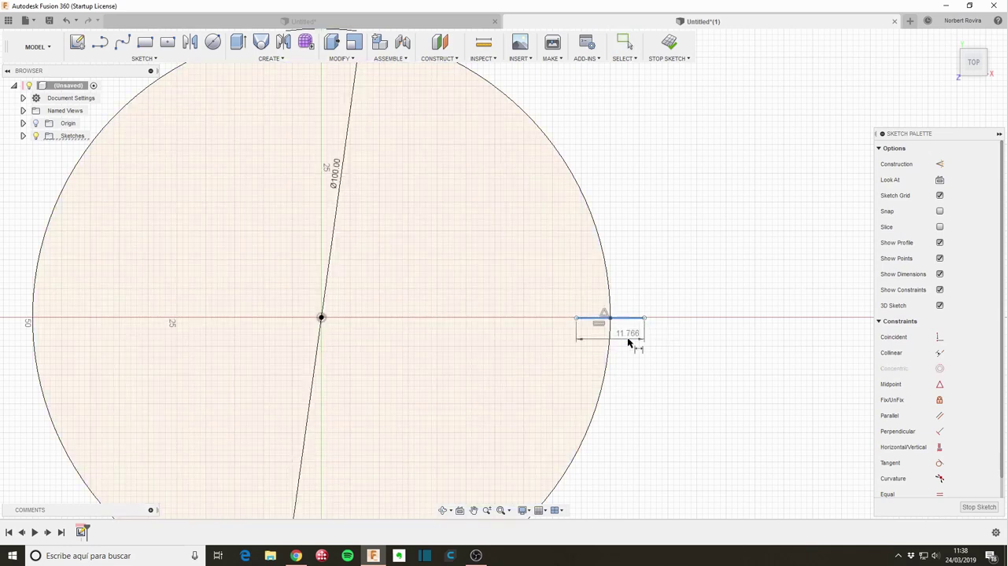
{"action": "left_click", "coordinate": [627, 339]}
{"action": "type", "text": "10"}
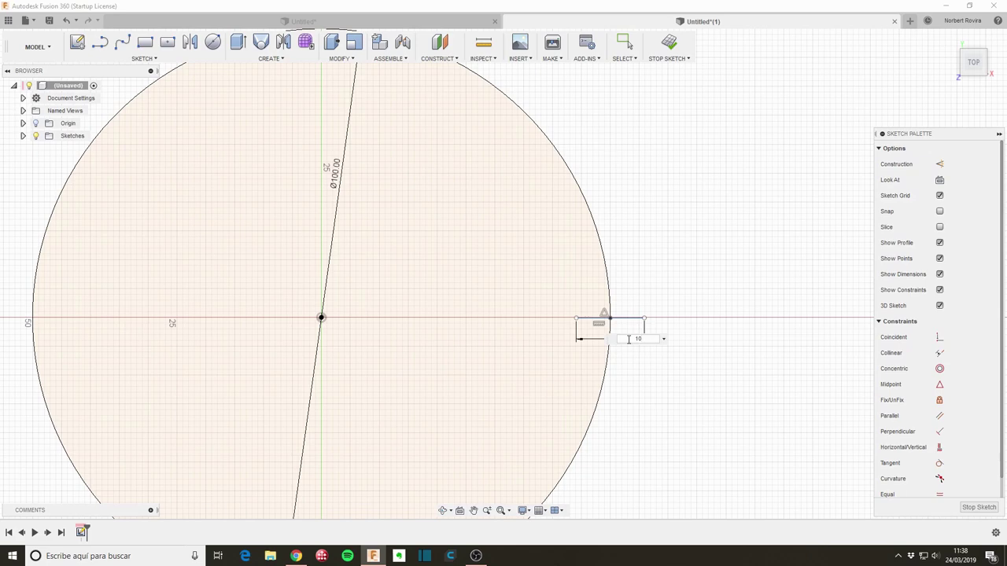
{"action": "key", "text": "Return"}
{"action": "scroll", "coordinate": [667, 305], "scroll_direction": "down", "scroll_amount": 2}
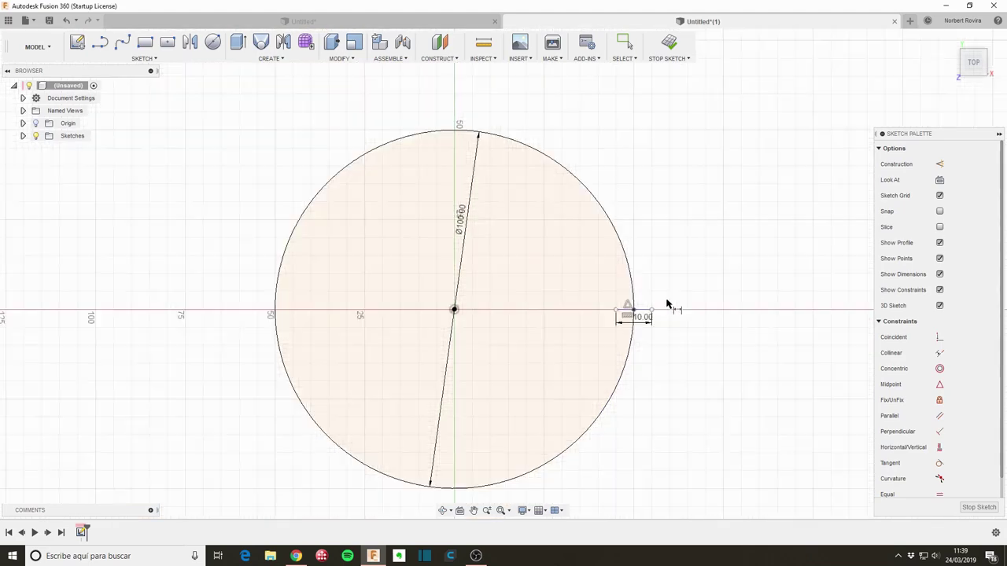
{"action": "mouse_move", "coordinate": [667, 304]}
{"action": "middle_mouse_down", "text": "shift"}
{"action": "mouse_move", "coordinate": [694, 369]}
{"action": "mouse_move", "coordinate": [689, 356]}
{"action": "middle_mouse_up", "text": "shift"}
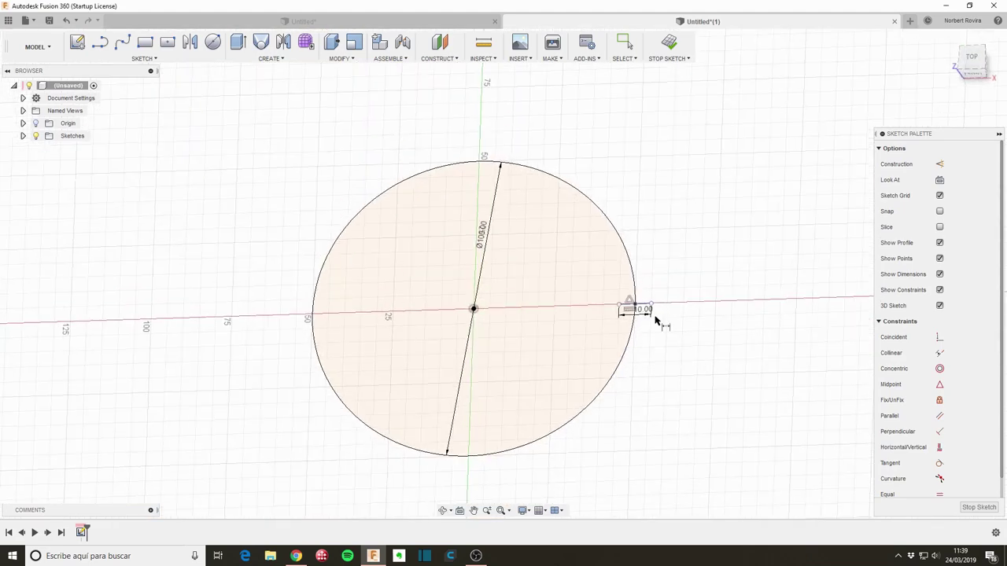
{"action": "left_click", "coordinate": [979, 507]}
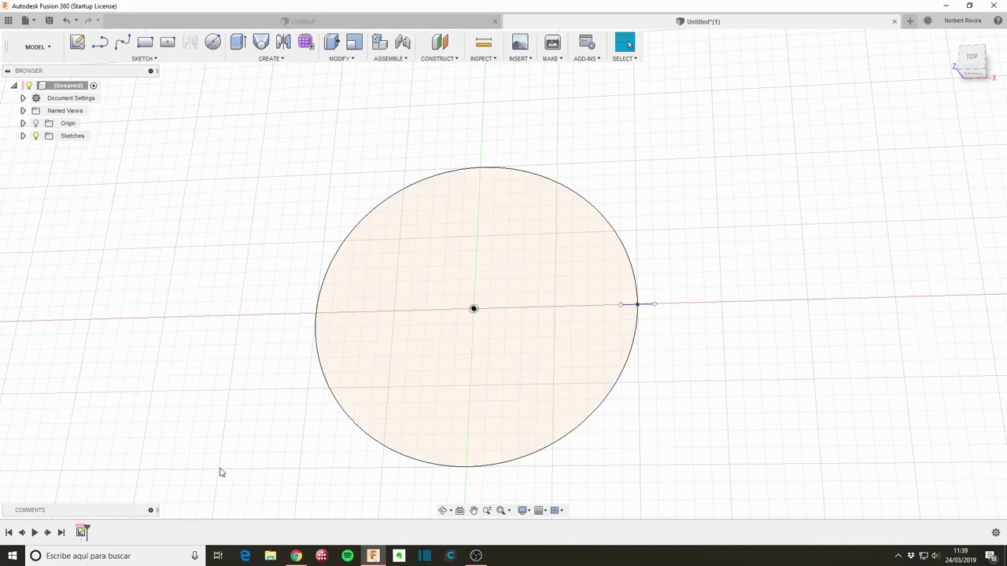
Start a sketch on the front plane and intersect the short line into it
{"action": "key", "text": "s"}
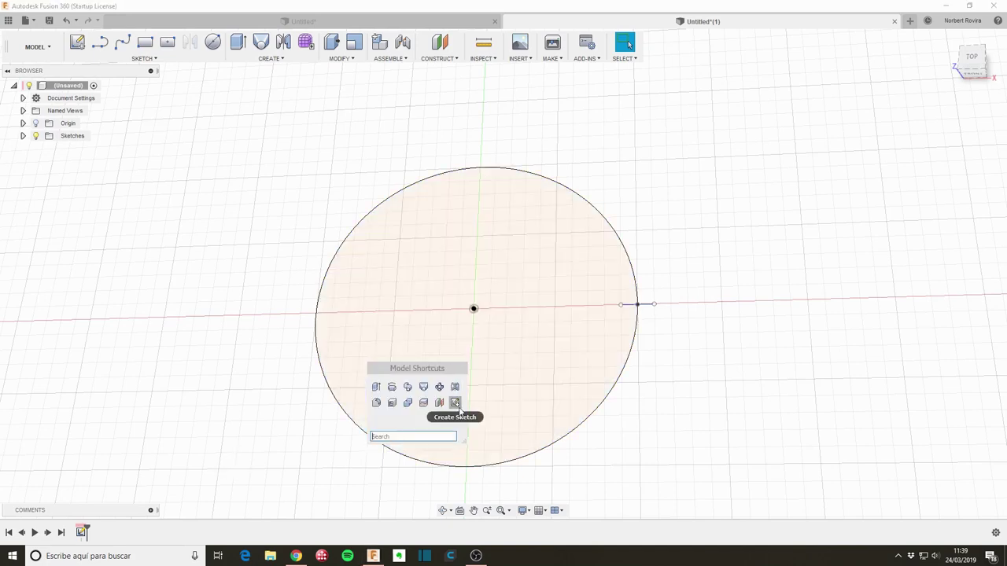
{"action": "left_click", "coordinate": [455, 403]}
{"action": "left_click", "coordinate": [511, 273]}
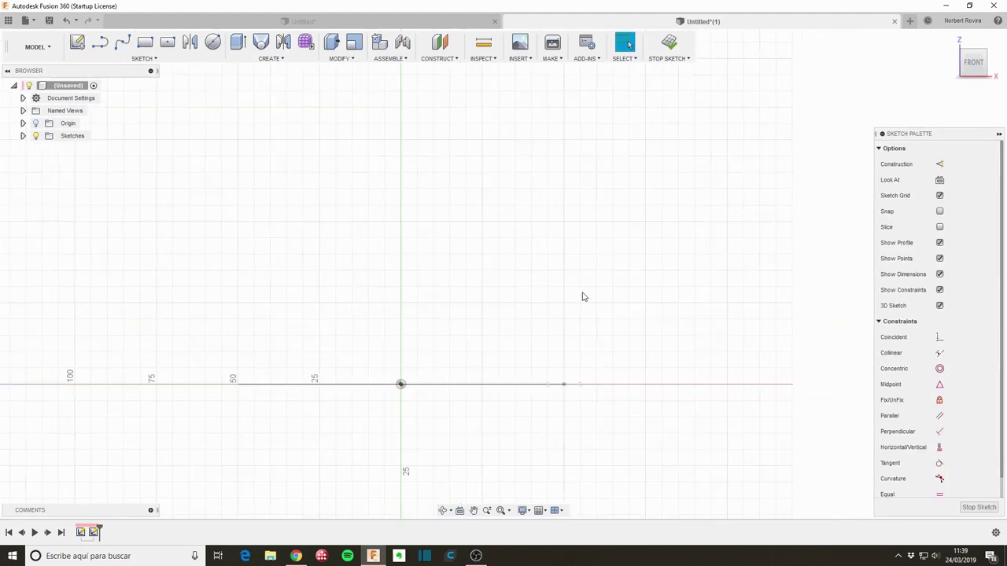
{"action": "key", "text": "s"}
{"action": "left_click", "coordinate": [598, 352]}
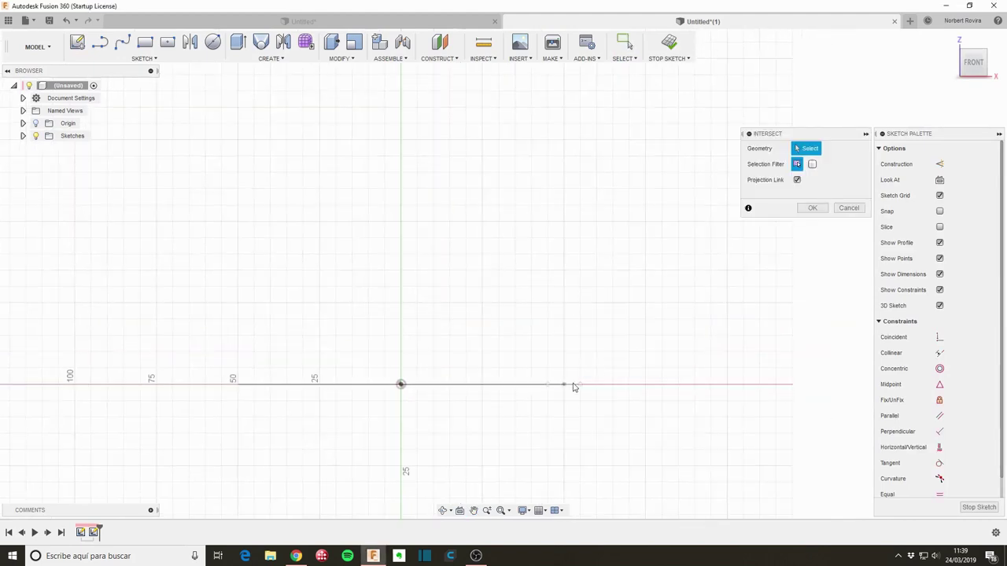
{"action": "left_click", "coordinate": [563, 387]}
{"action": "left_click", "coordinate": [812, 208]}
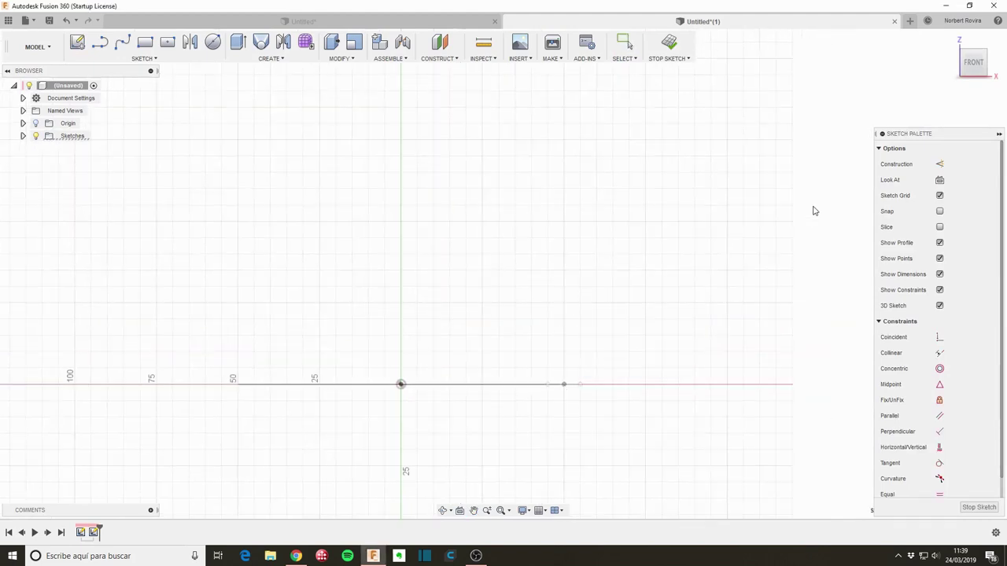
Try the Spline and Intersect commands, then cancel both
{"action": "key", "text": "s"}
{"action": "left_click", "coordinate": [564, 339]}
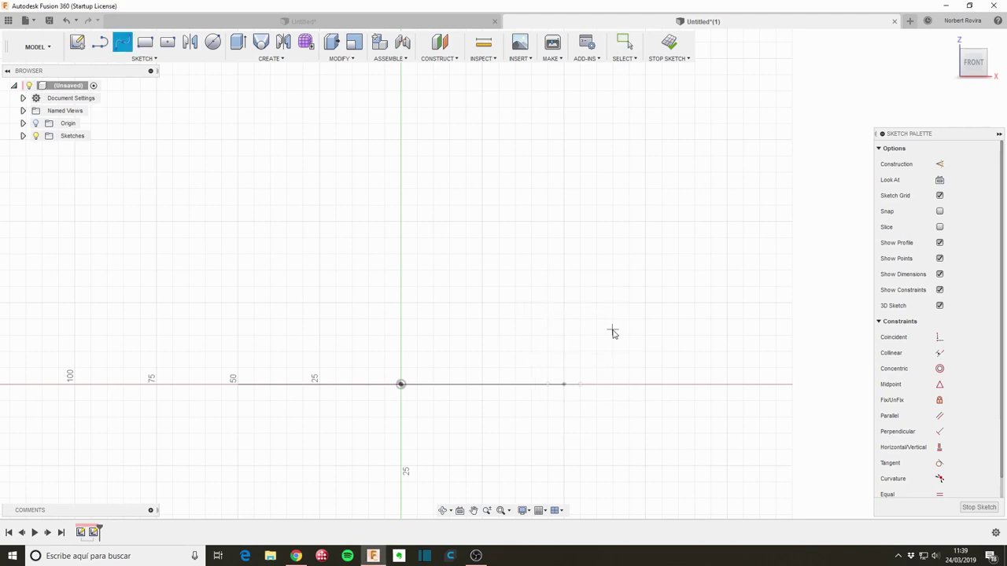
{"action": "key", "text": "Escape"}
{"action": "key", "text": "s"}
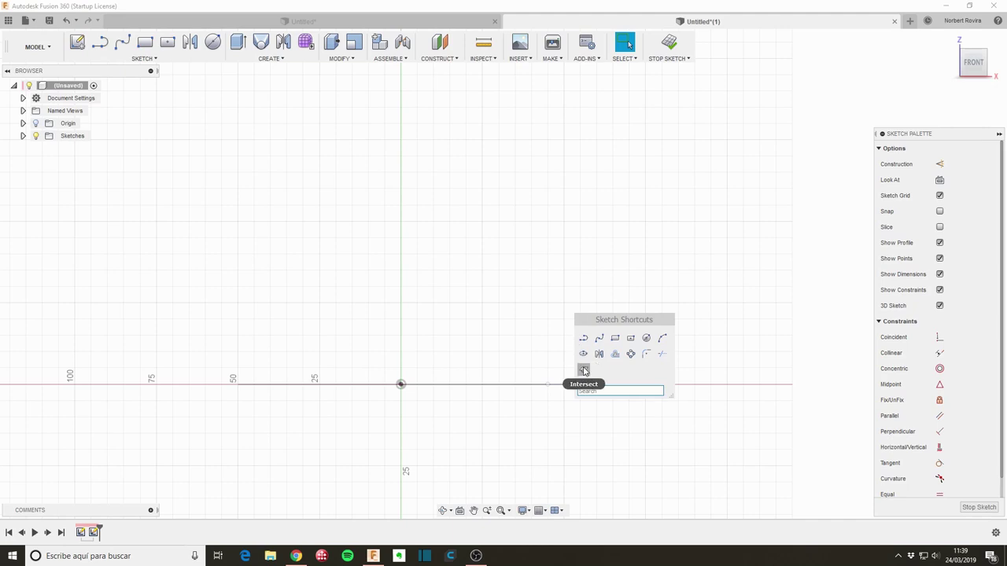
{"action": "left_click", "coordinate": [584, 370]}
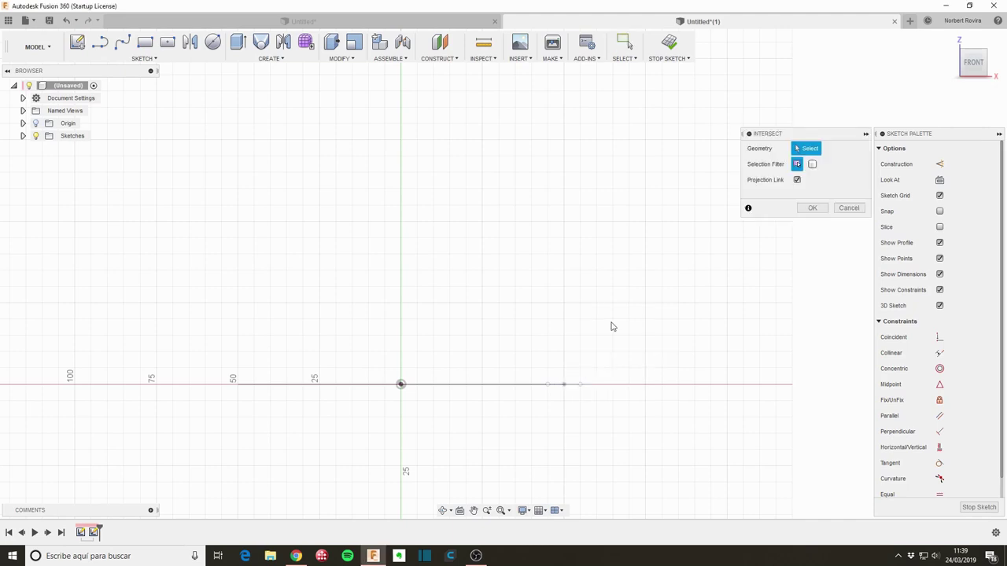
{"action": "left_click", "coordinate": [852, 209]}
Project the circle's edge point into the front-plane sketch
{"action": "type", "text": "s"}
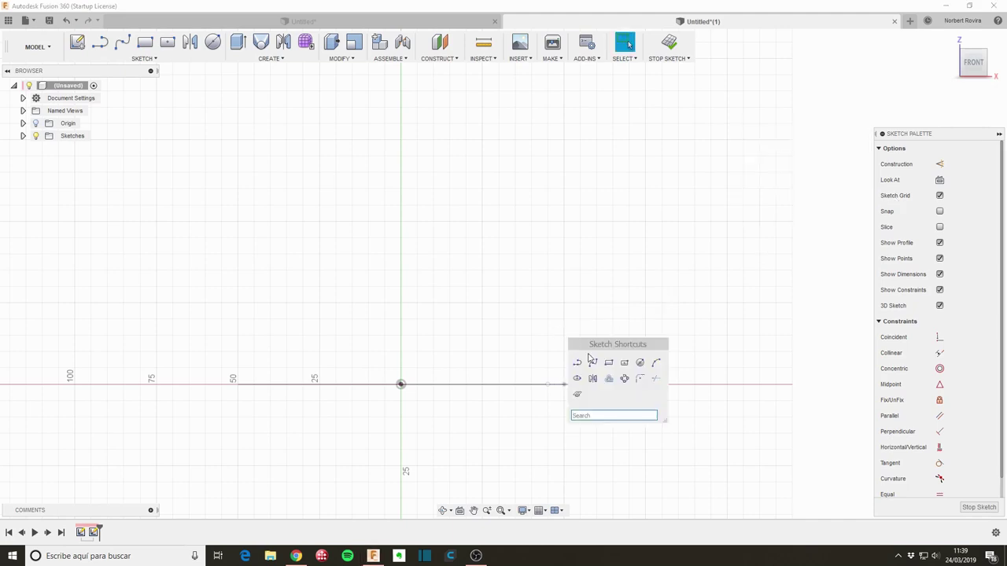
{"action": "type", "text": "pro"}
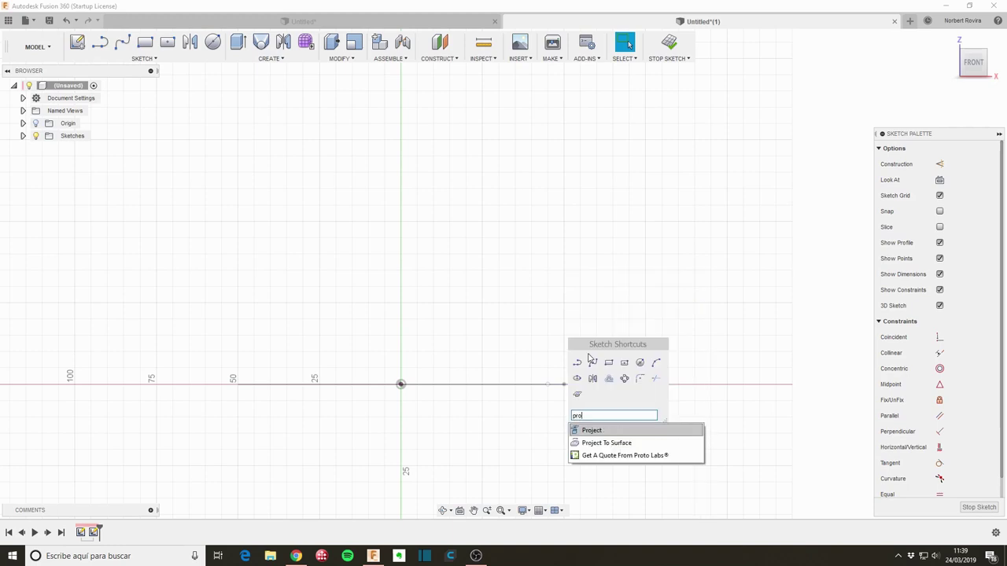
{"action": "left_click", "coordinate": [592, 430]}
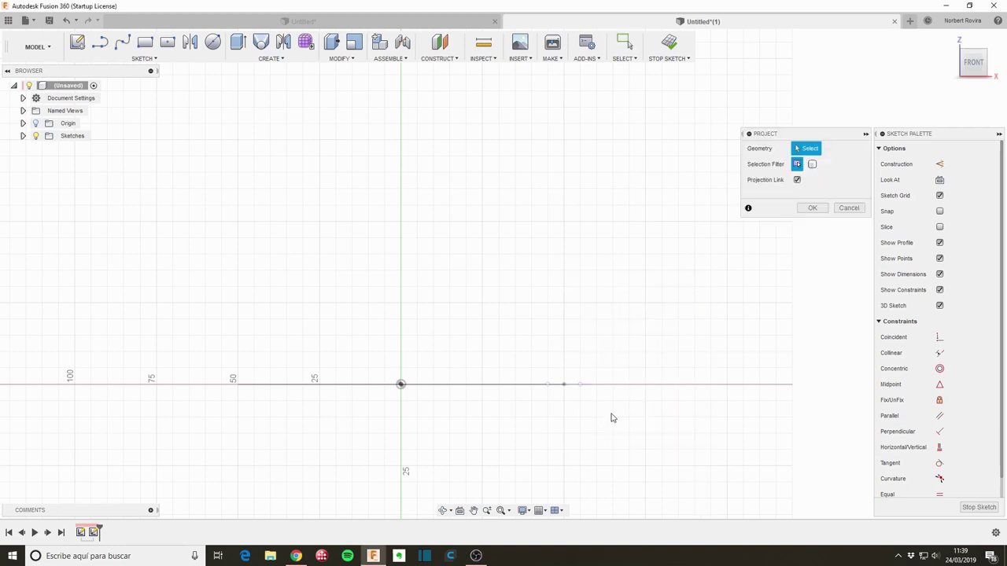
{"action": "left_click", "coordinate": [846, 209]}
{"action": "type", "text": "s"}
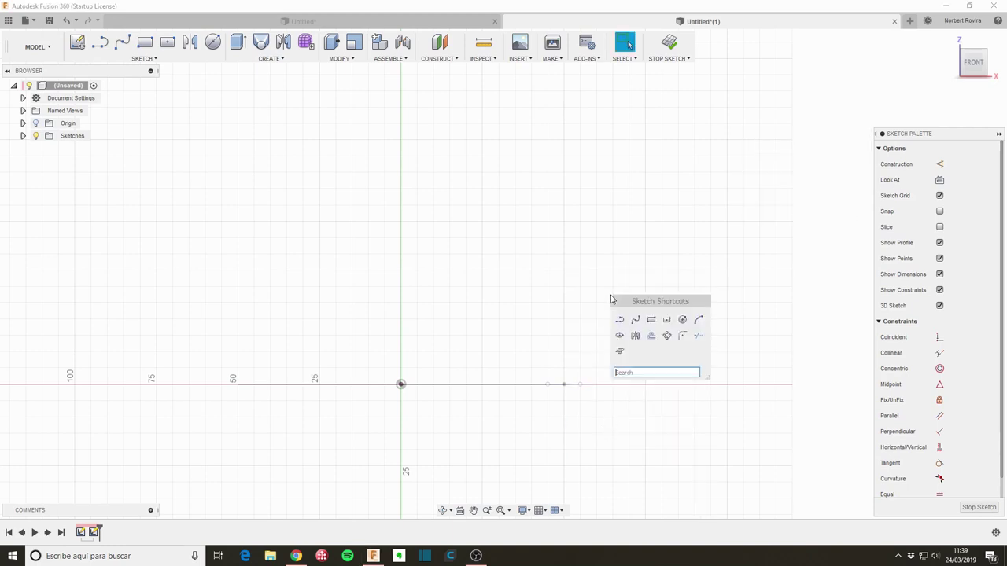
{"action": "type", "text": "pro"}
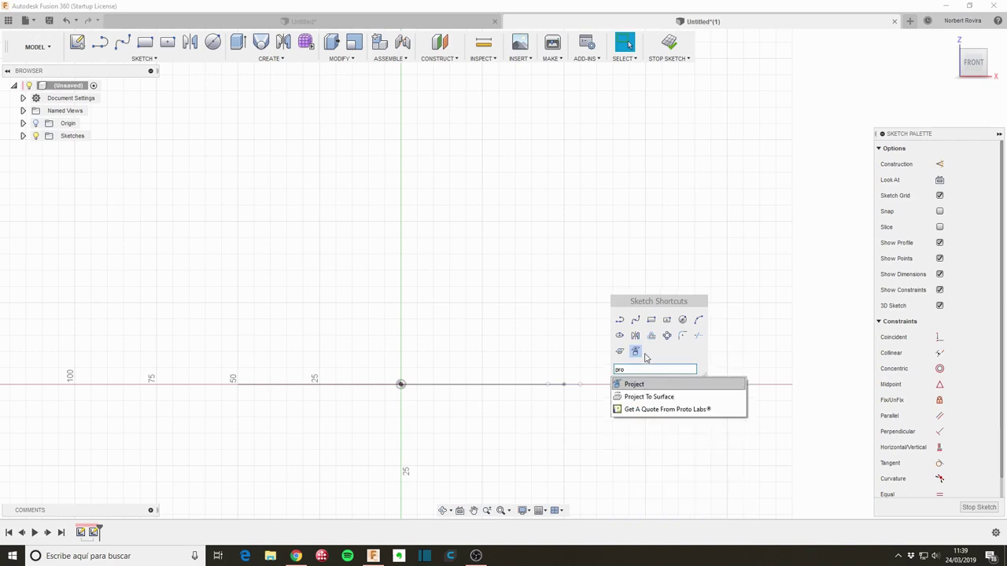
{"action": "key", "text": "Return"}
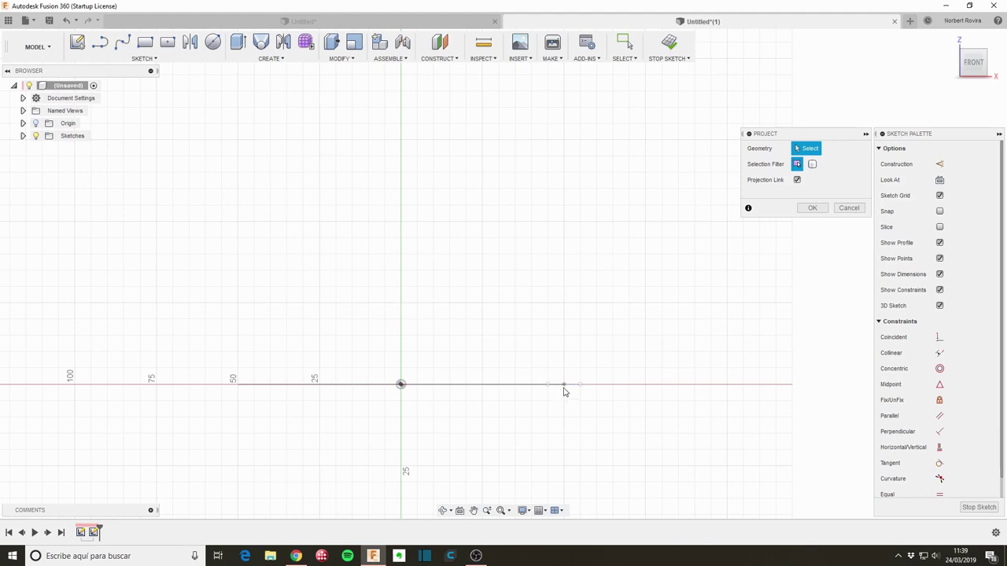
{"action": "left_click", "coordinate": [563, 387]}
{"action": "left_click", "coordinate": [812, 207]}
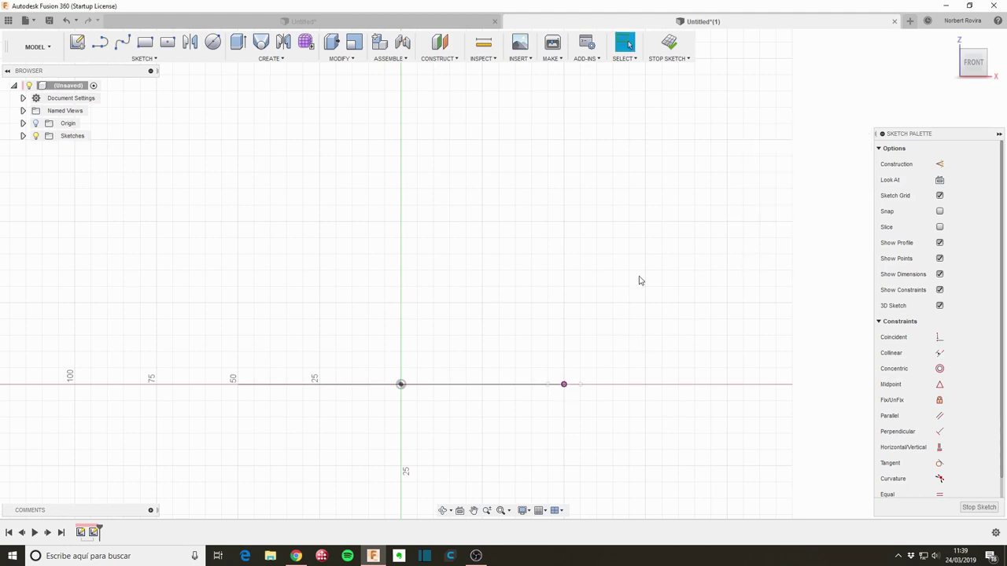
Draw an S-shaped spline from the projected edge point up through four fit points to a top point
{"action": "key", "text": "s"}
{"action": "left_click", "coordinate": [630, 355]}
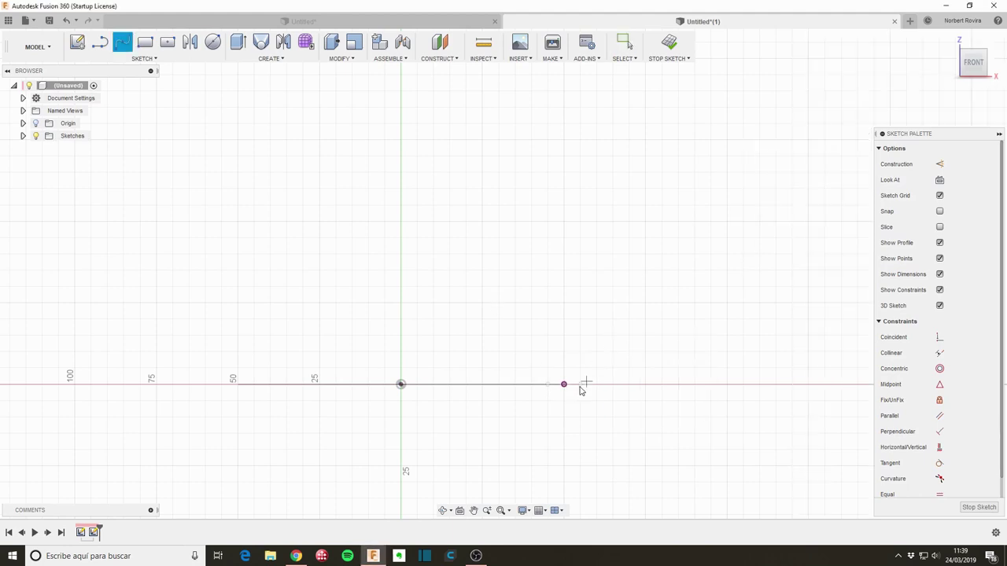
{"action": "left_click", "coordinate": [563, 386]}
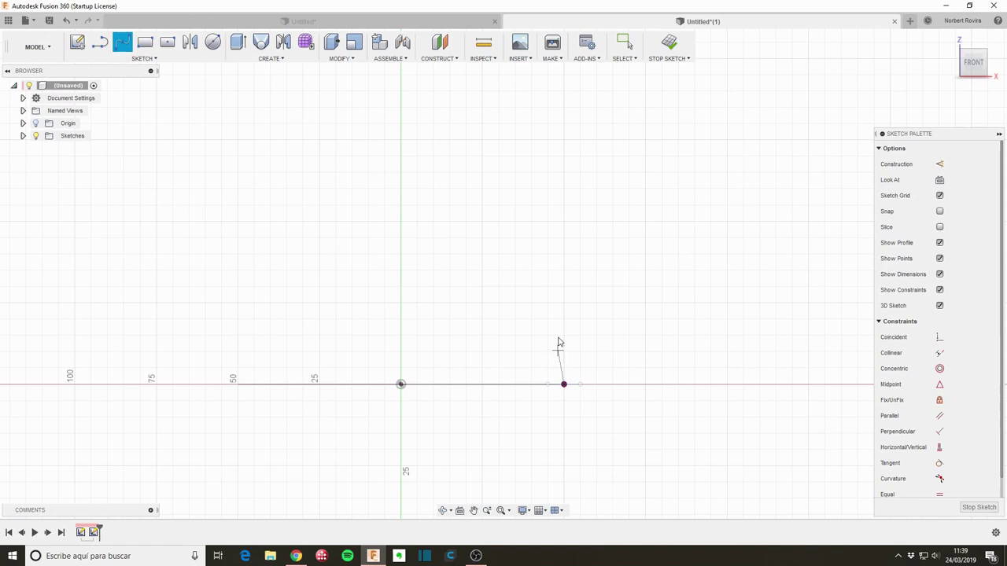
{"action": "left_click", "coordinate": [596, 322]}
{"action": "left_click", "coordinate": [549, 251]}
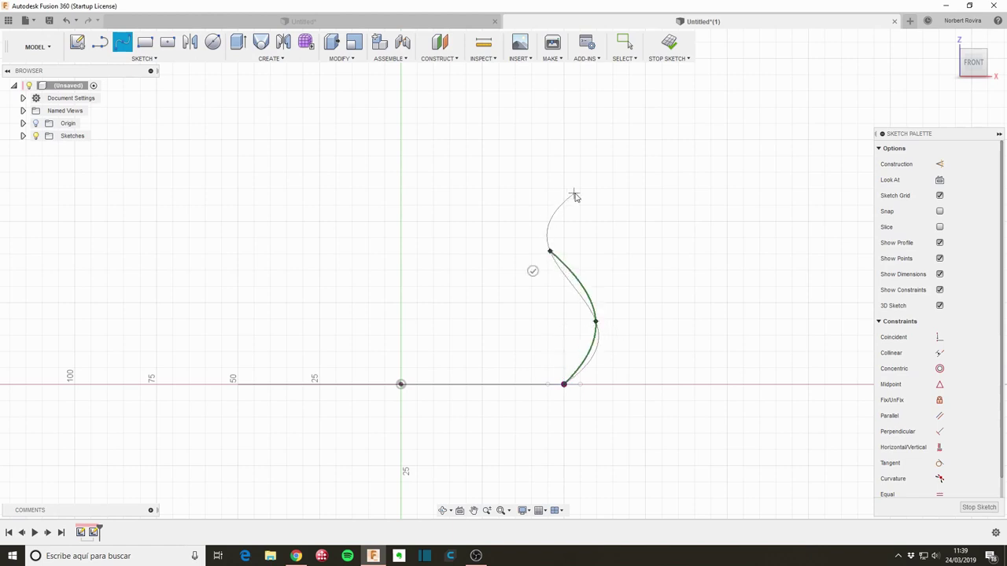
{"action": "left_click", "coordinate": [577, 187]}
{"action": "left_click", "coordinate": [551, 122]}
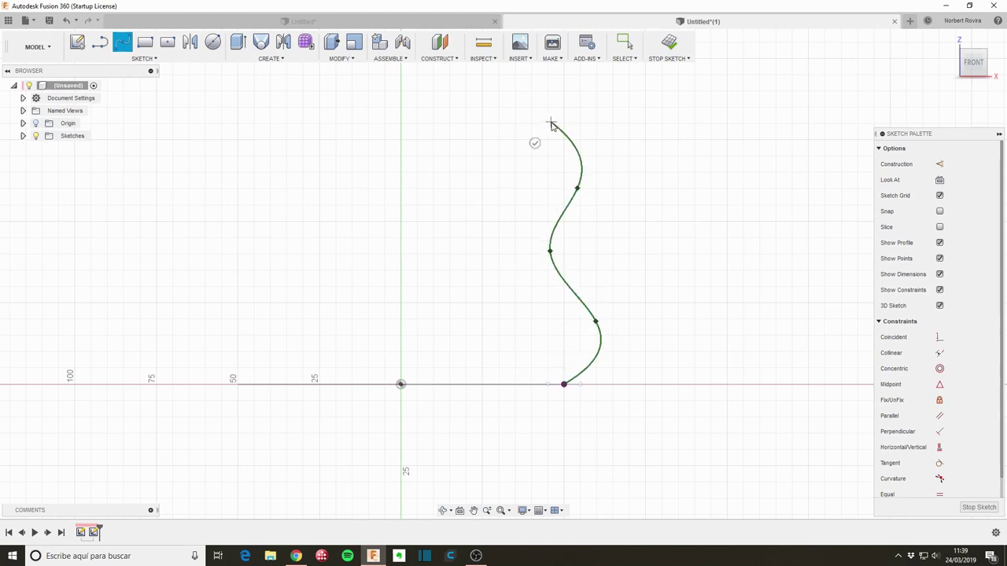
{"action": "left_click", "coordinate": [525, 89]}
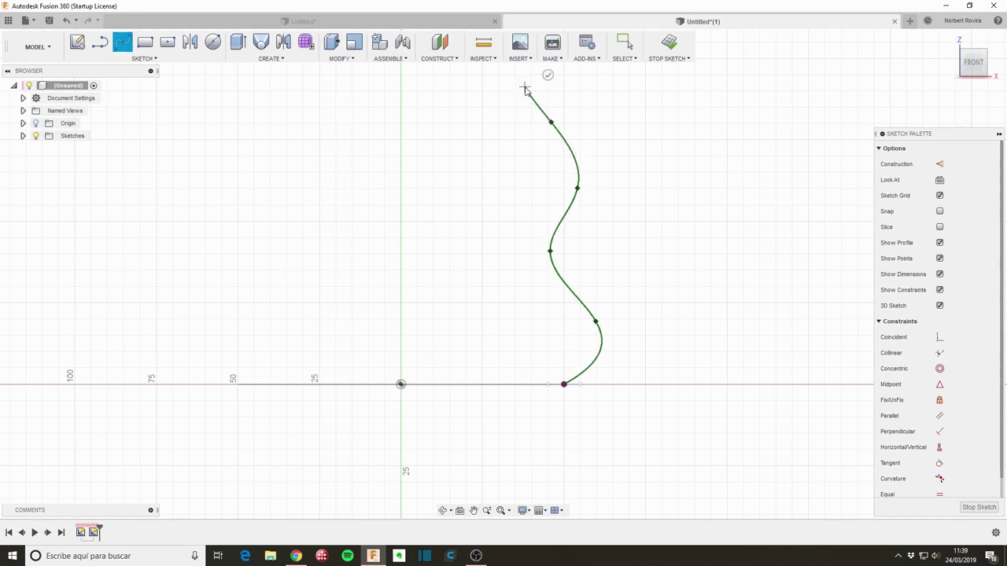
{"action": "left_click", "coordinate": [546, 74]}
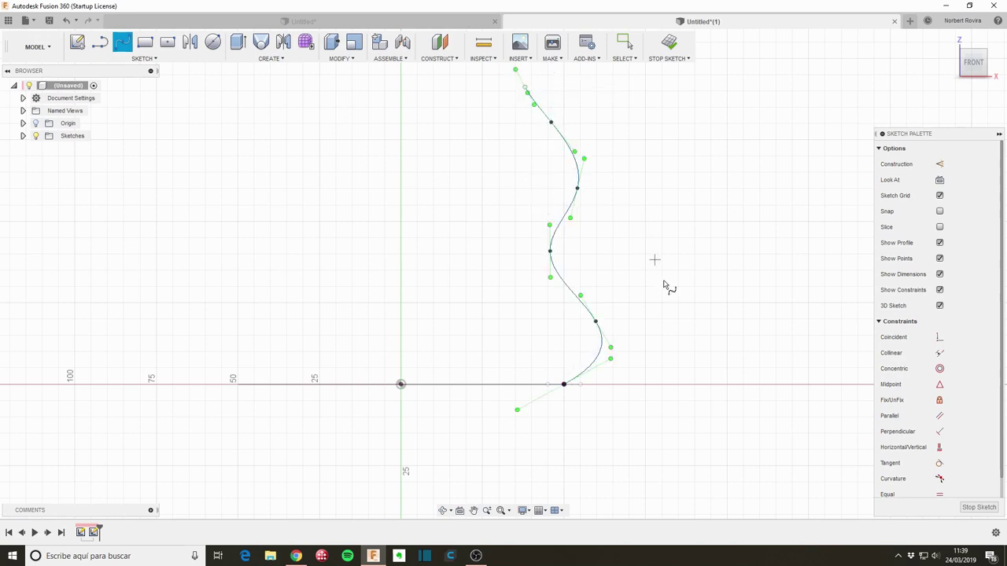
{"action": "key", "text": "Escape"}
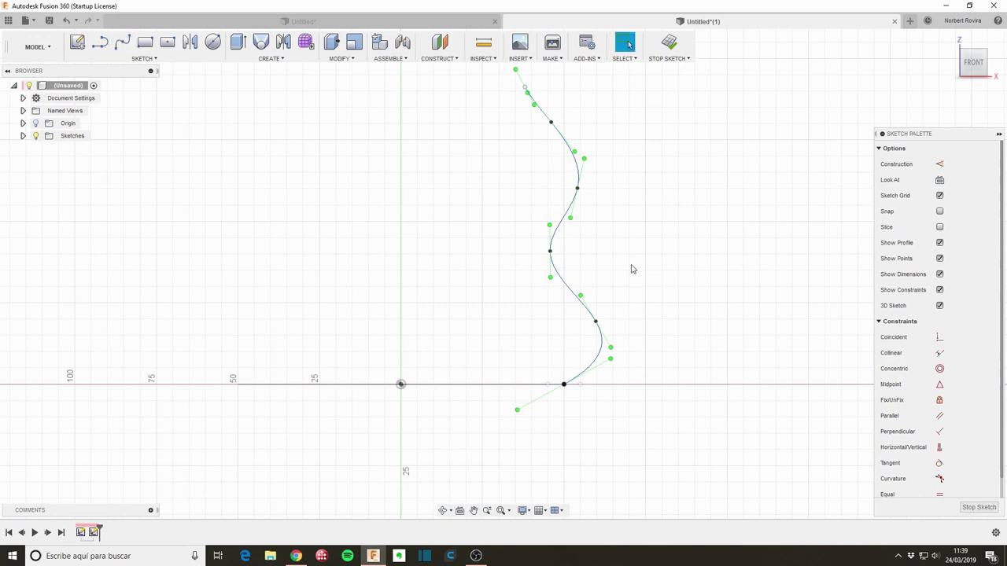
{"action": "mouse_move", "coordinate": [634, 210]}
{"action": "middle_mouse_down", "text": "shift"}
{"action": "mouse_move", "coordinate": [633, 225]}
{"action": "mouse_move", "coordinate": [633, 198]}
{"action": "mouse_move", "coordinate": [629, 214]}
{"action": "middle_mouse_up", "text": "shift"}
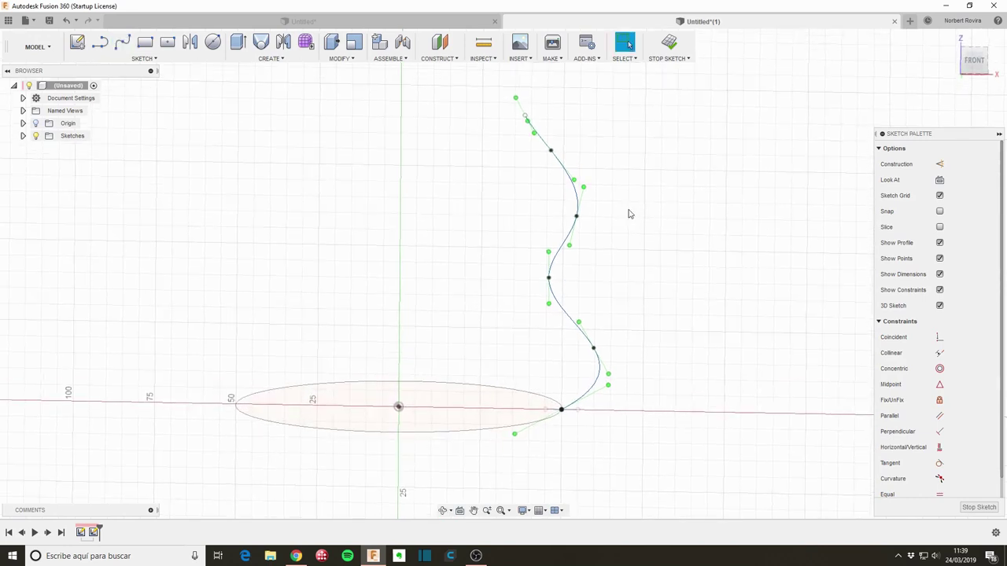
Dimension the spline's vertical height between its endpoints as 150 mm
{"action": "left_click", "coordinate": [525, 116]}
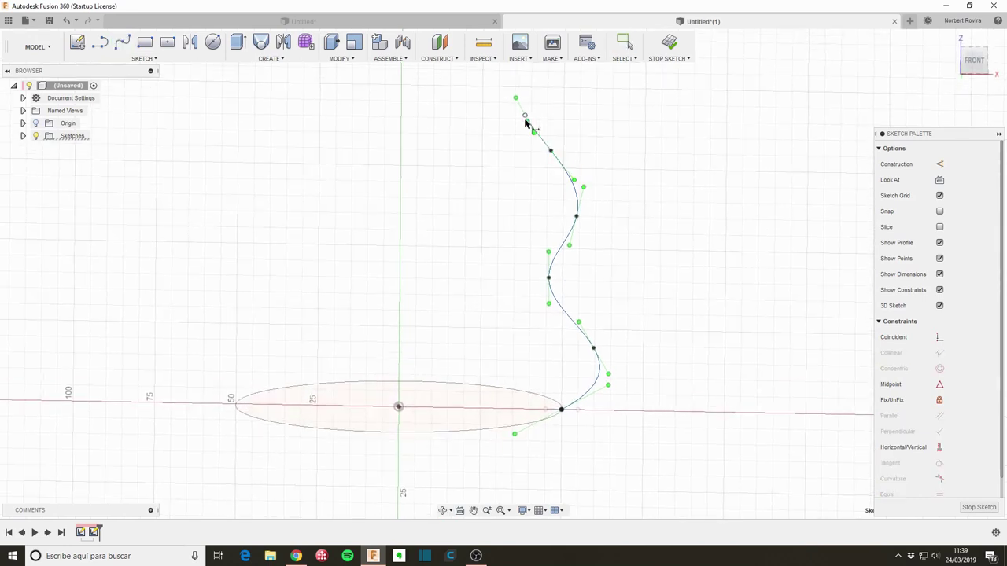
{"action": "left_click", "coordinate": [561, 409]}
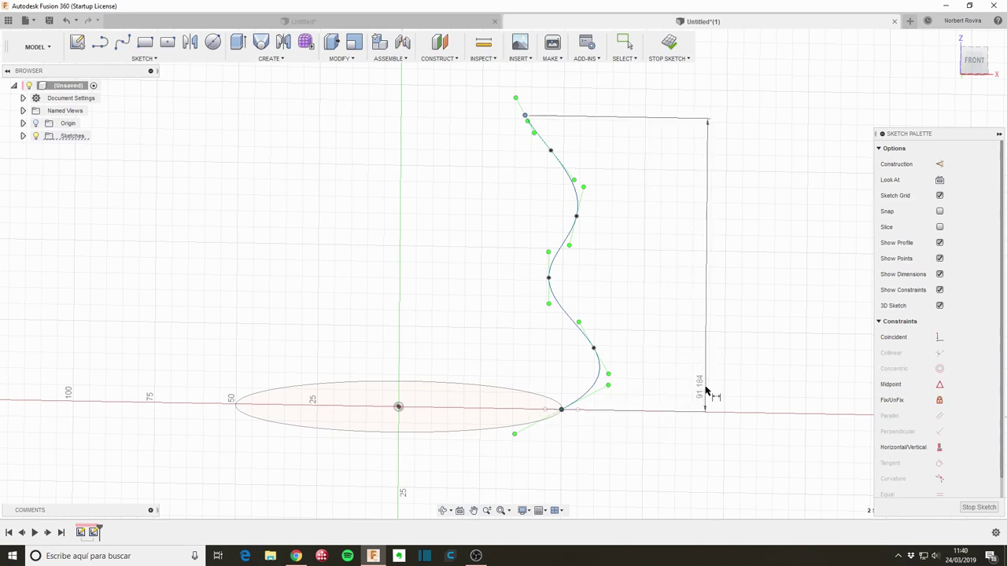
{"action": "left_click", "coordinate": [706, 388]}
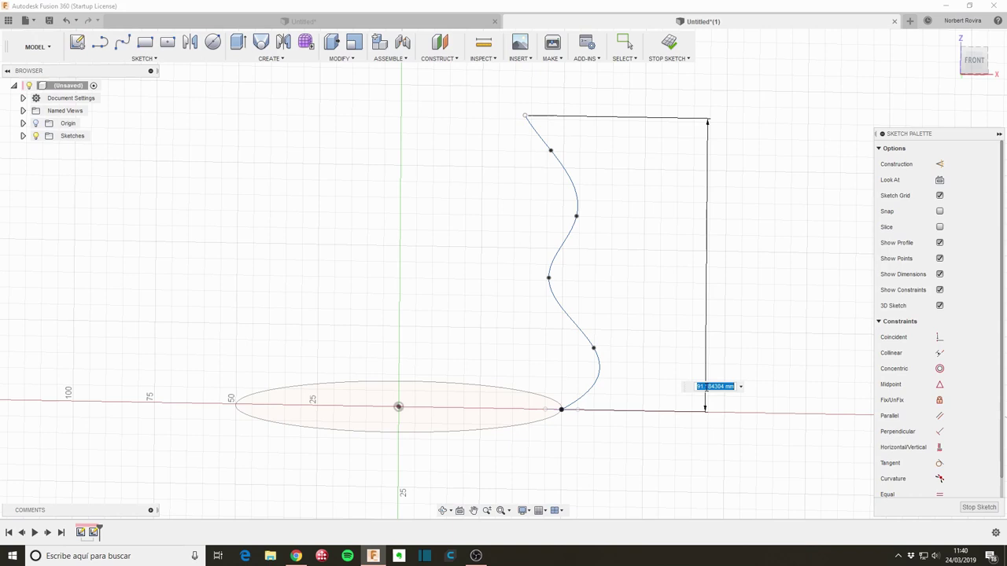
{"action": "type", "text": "150"}
{"action": "key", "text": "Return"}
{"action": "scroll", "coordinate": [554, 326], "scroll_direction": "down", "scroll_amount": 5}
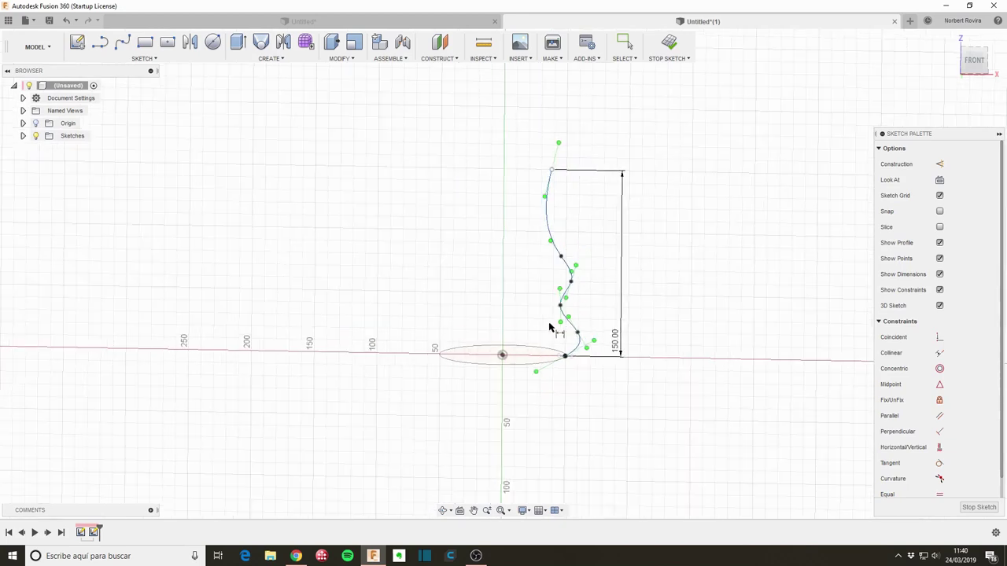
{"action": "key", "text": "Escape"}
Drag the spline's fit points to even out its wave bends
{"action": "scroll", "coordinate": [566, 218], "scroll_direction": "up", "scroll_amount": 2}
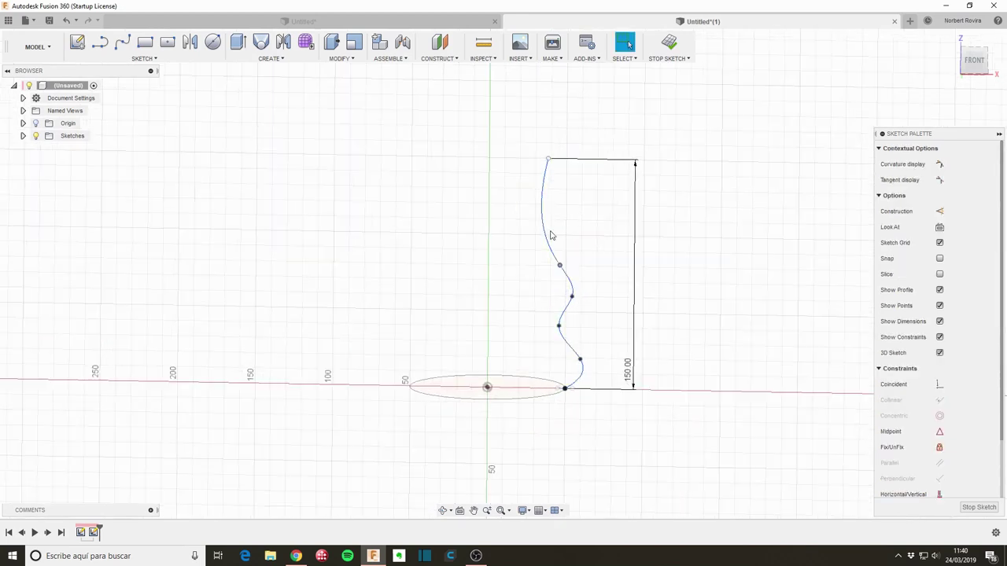
{"action": "left_click_drag", "start_coordinate": [559, 265], "coordinate": [550, 223]}
{"action": "left_click_drag", "start_coordinate": [571, 296], "coordinate": [579, 265]}
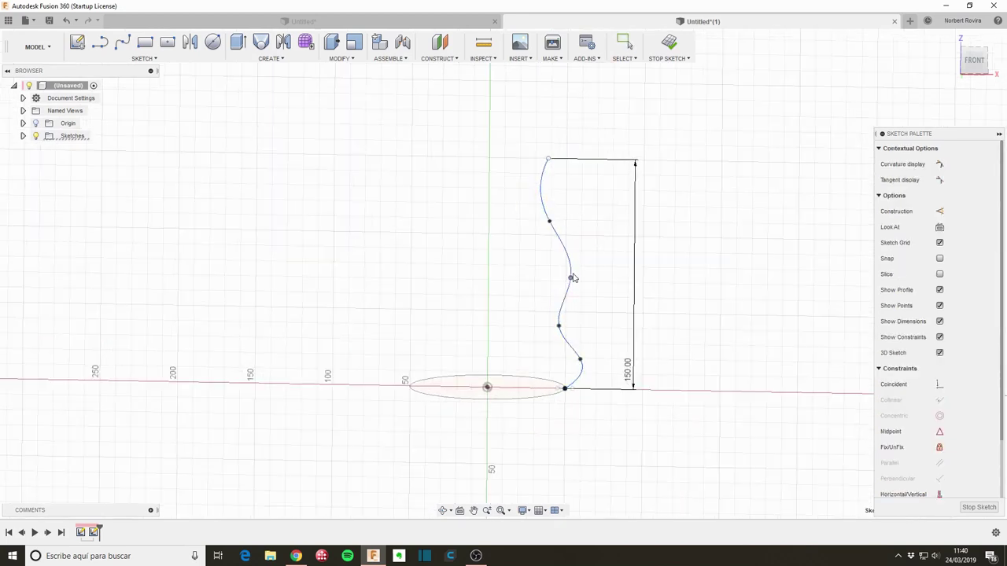
{"action": "left_click_drag", "start_coordinate": [560, 325], "coordinate": [559, 298]}
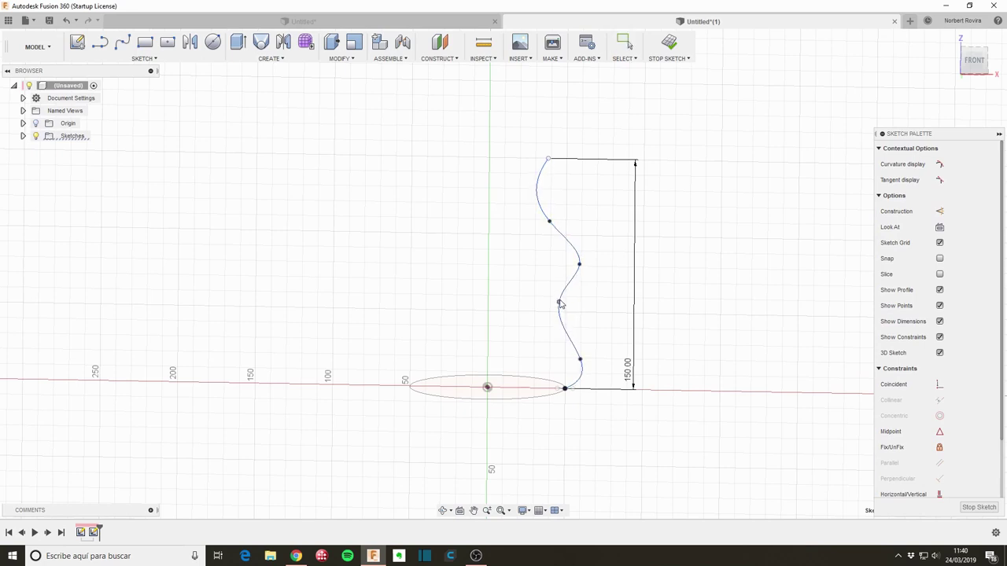
{"action": "left_click_drag", "start_coordinate": [579, 265], "coordinate": [569, 262]}
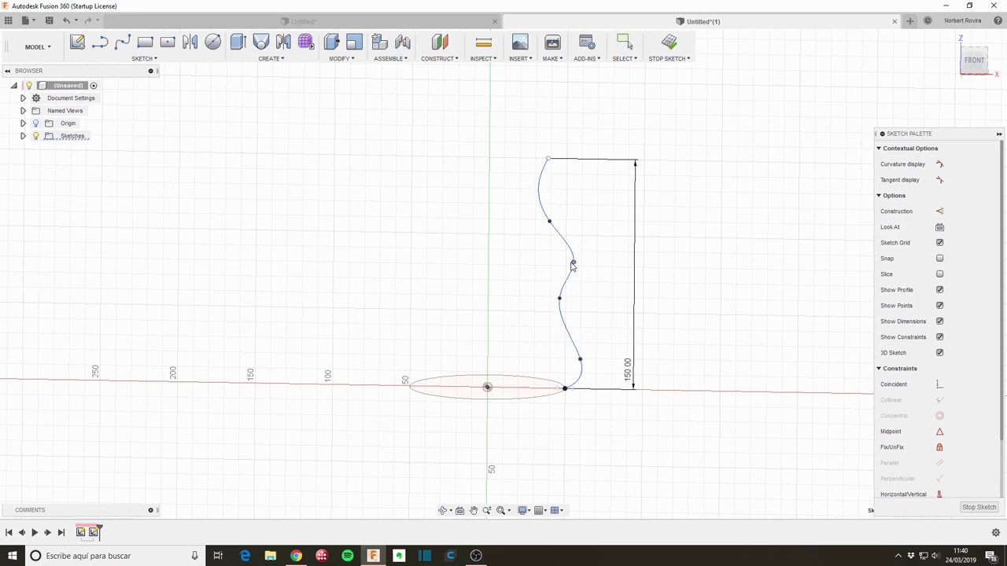
{"action": "left_click_drag", "start_coordinate": [580, 360], "coordinate": [572, 348]}
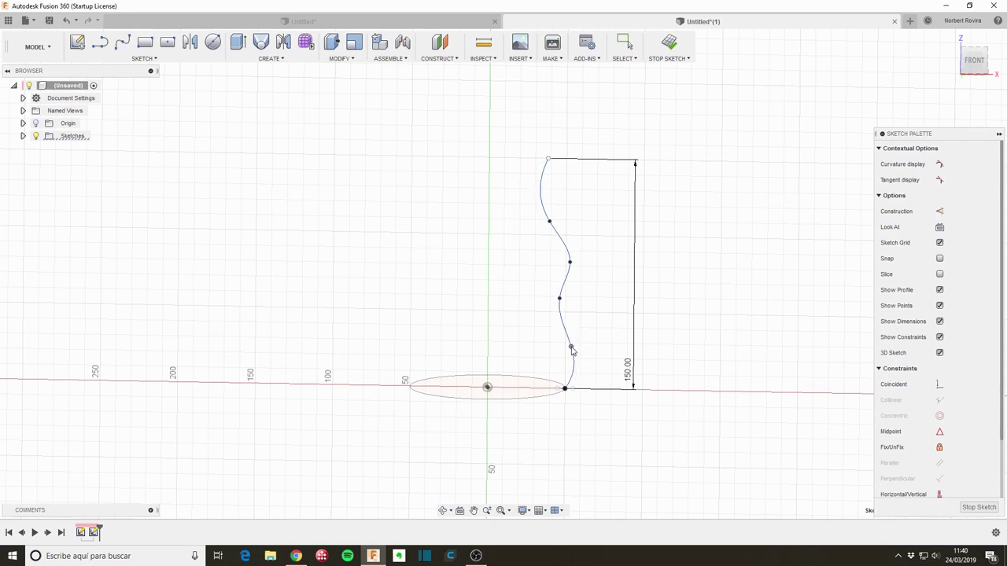
{"action": "left_click_drag", "start_coordinate": [559, 300], "coordinate": [542, 301]}
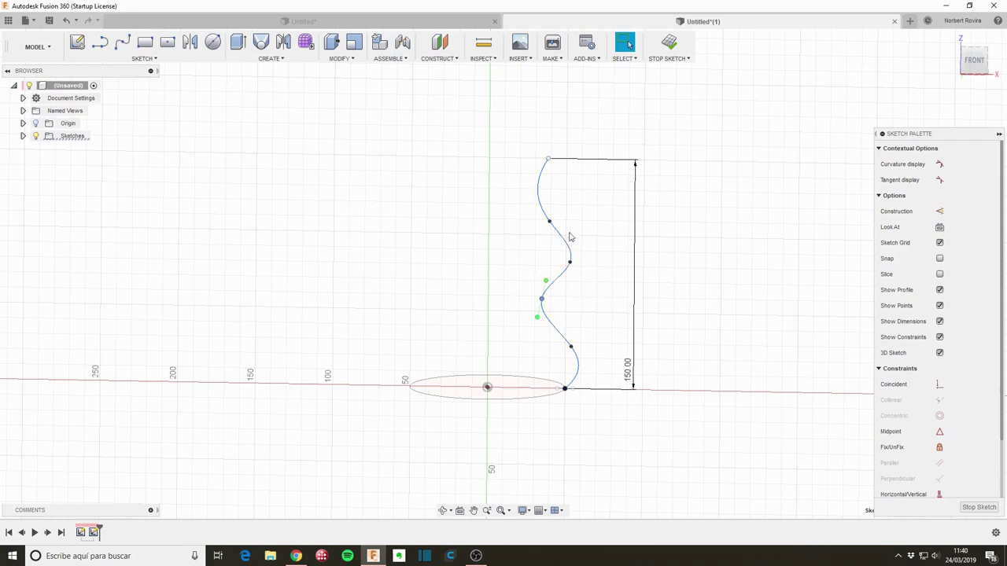
{"action": "left_click_drag", "start_coordinate": [549, 222], "coordinate": [545, 221]}
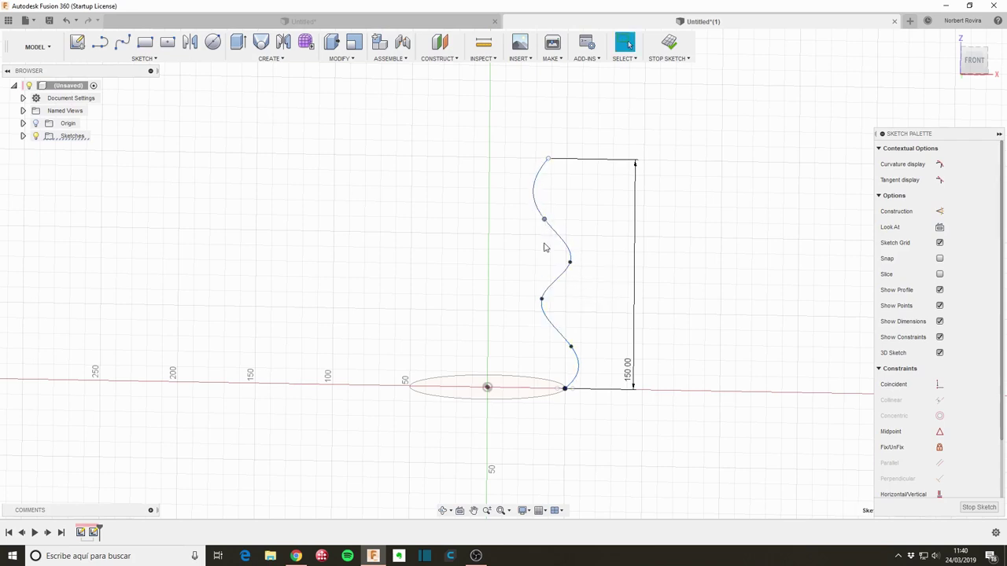
Finish the sketch and switch to the Patch workspace
{"action": "left_click", "coordinate": [978, 507]}
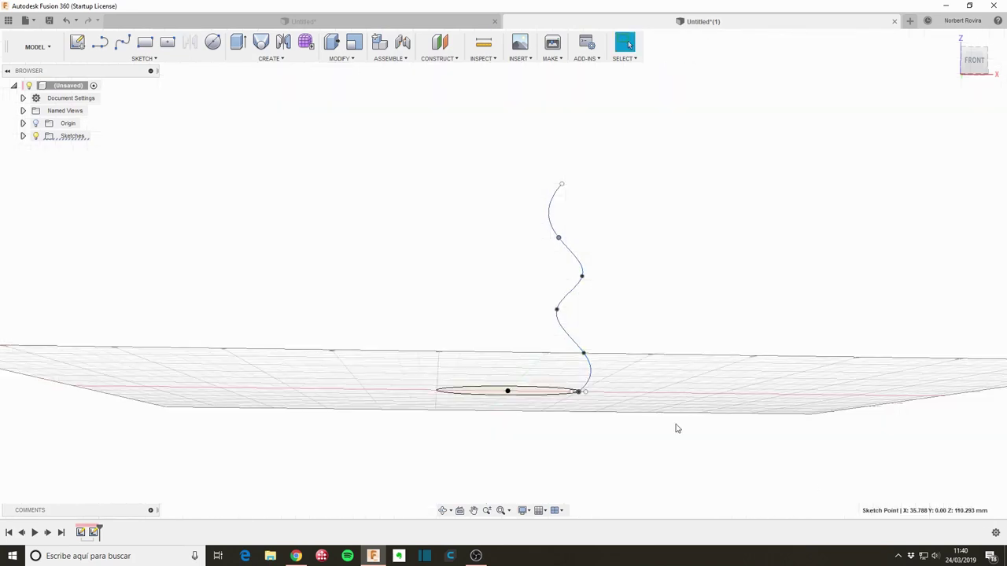
{"action": "middle_click_drag", "start_coordinate": [672, 298], "coordinate": [666, 338], "text": "shift"}
{"action": "scroll", "coordinate": [621, 366], "scroll_direction": "up", "scroll_amount": 2}
{"action": "scroll", "coordinate": [621, 366], "scroll_direction": "up", "scroll_amount": 3}
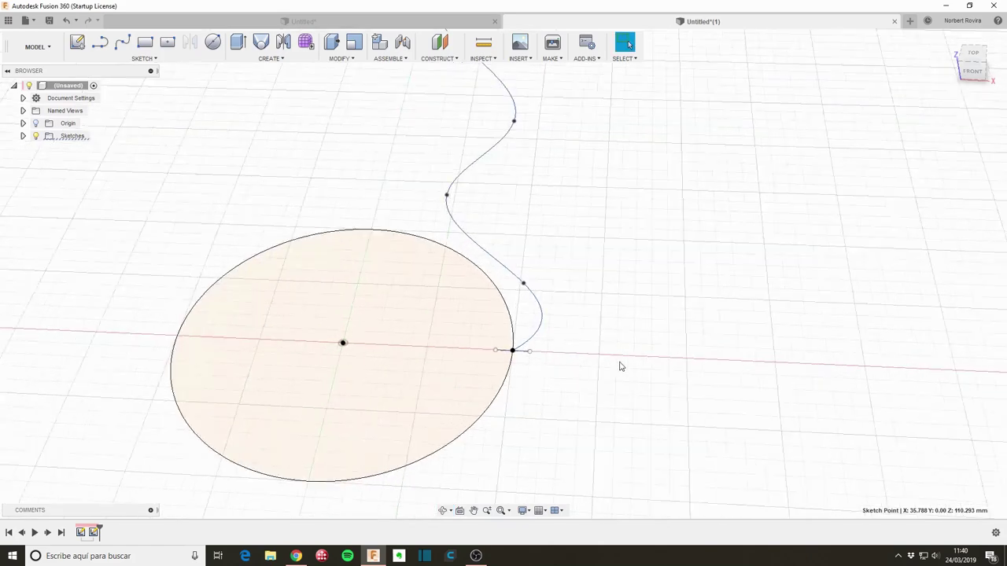
{"action": "left_click", "coordinate": [49, 50]}
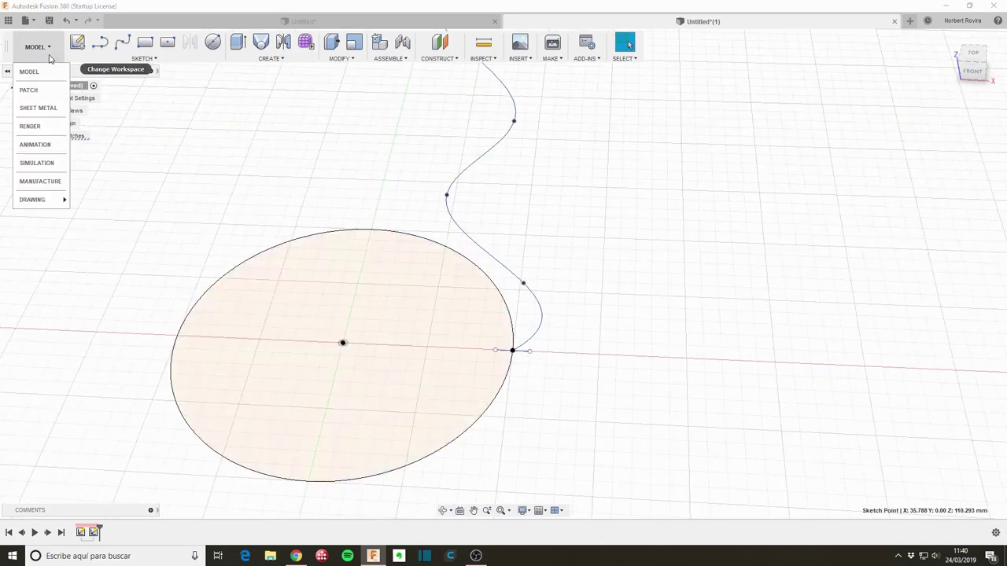
{"action": "left_click", "coordinate": [46, 94]}
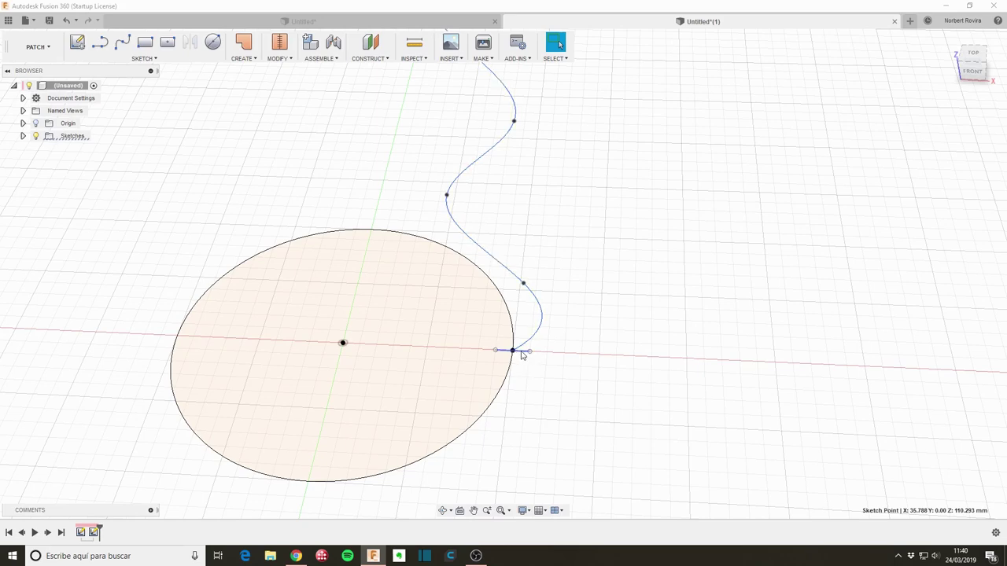
Add Sweep to the shortcuts toolbox and move it into the first row
{"action": "key", "text": "s"}
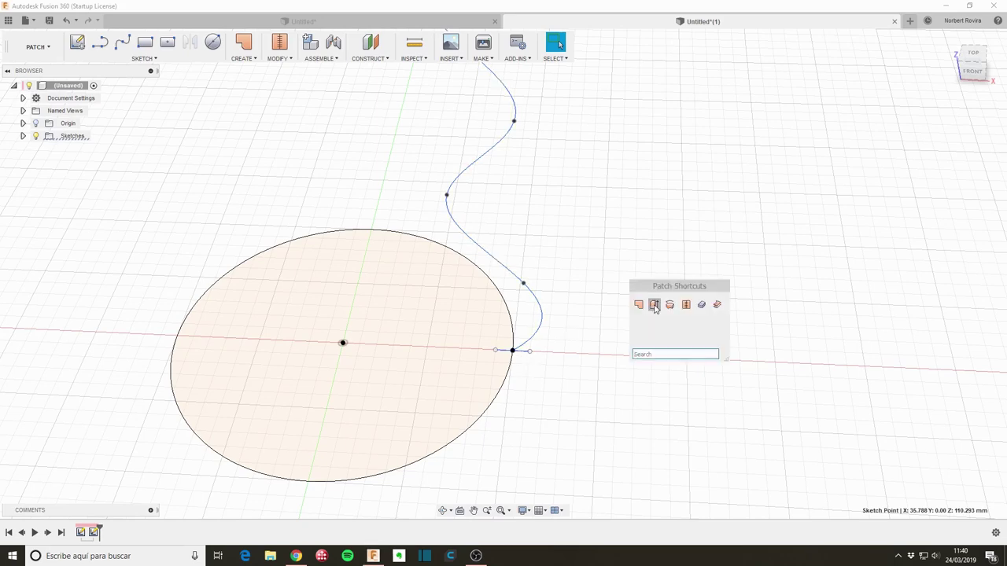
{"action": "type", "text": "s"}
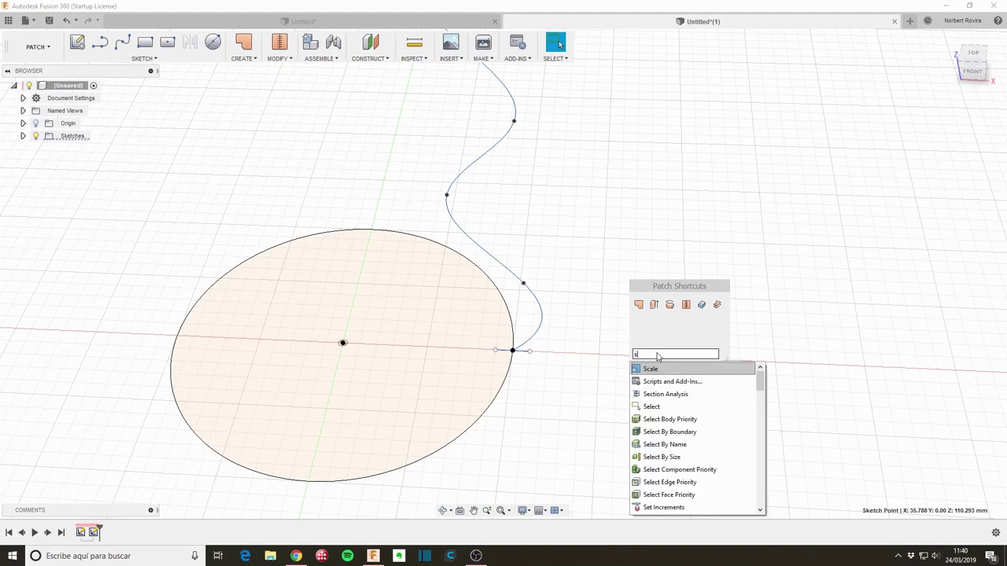
{"action": "type", "text": "w"}
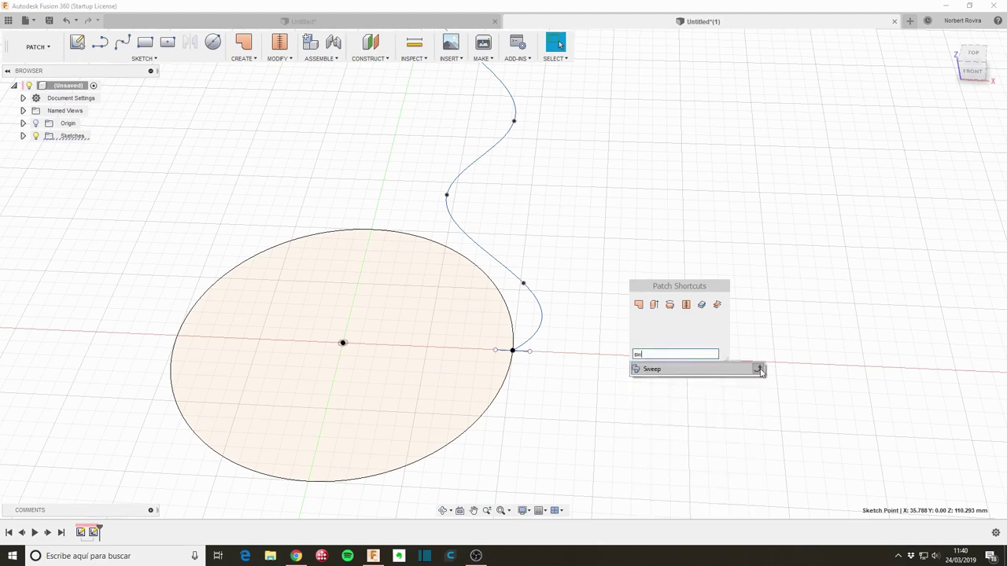
{"action": "left_click", "coordinate": [759, 370]}
{"action": "left_click_drag", "start_coordinate": [639, 323], "coordinate": [685, 311]}
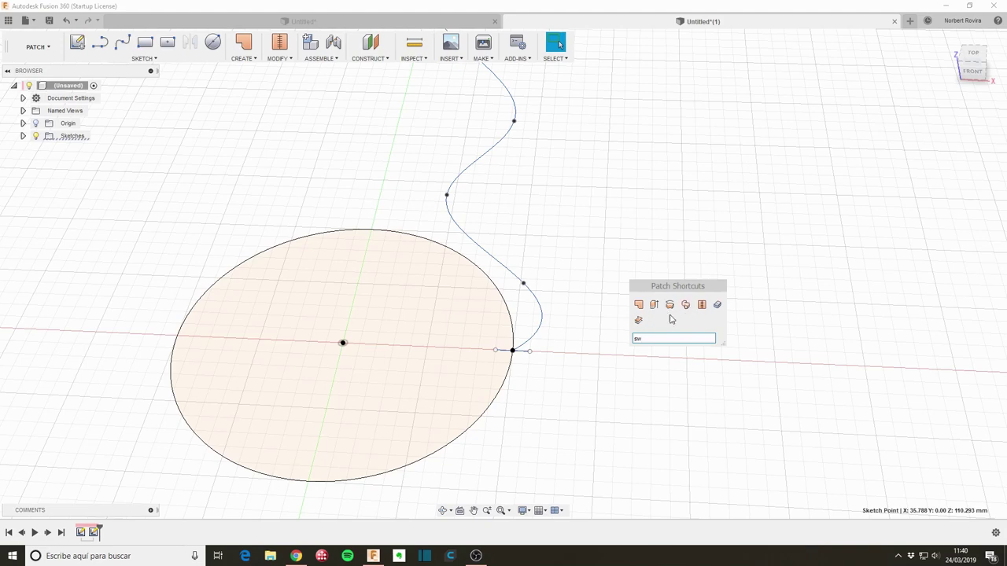
Sweep the short line as the profile along the wavy spline path
{"action": "left_click", "coordinate": [682, 309]}
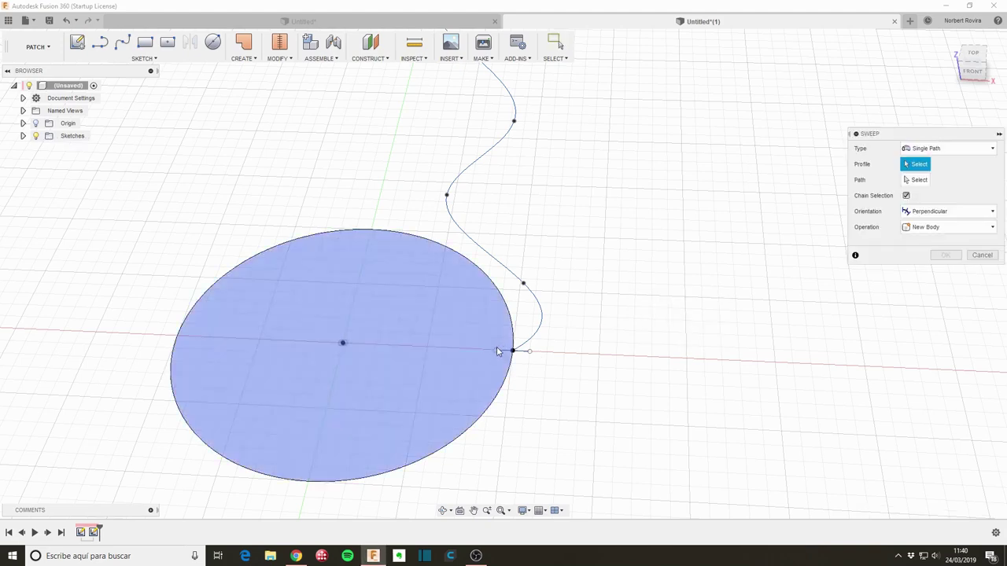
{"action": "left_click", "coordinate": [507, 351]}
{"action": "left_click", "coordinate": [919, 179]}
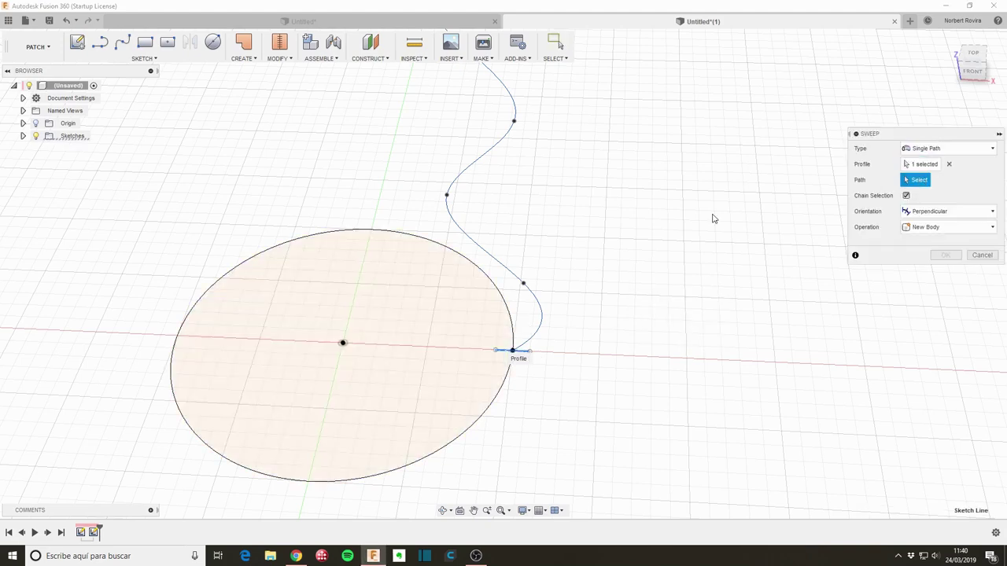
{"action": "left_click", "coordinate": [522, 281]}
{"action": "mouse_move", "coordinate": [573, 238]}
{"action": "middle_mouse_down", "text": "shift"}
{"action": "mouse_move", "coordinate": [591, 209]}
{"action": "mouse_move", "coordinate": [584, 155]}
{"action": "mouse_move", "coordinate": [567, 221]}
{"action": "mouse_move", "coordinate": [551, 223]}
{"action": "middle_mouse_up", "text": "shift"}
Give the sweep a 360° twist and a taper angle of 2, then create the ribbon surface
{"action": "left_click", "coordinate": [914, 242]}
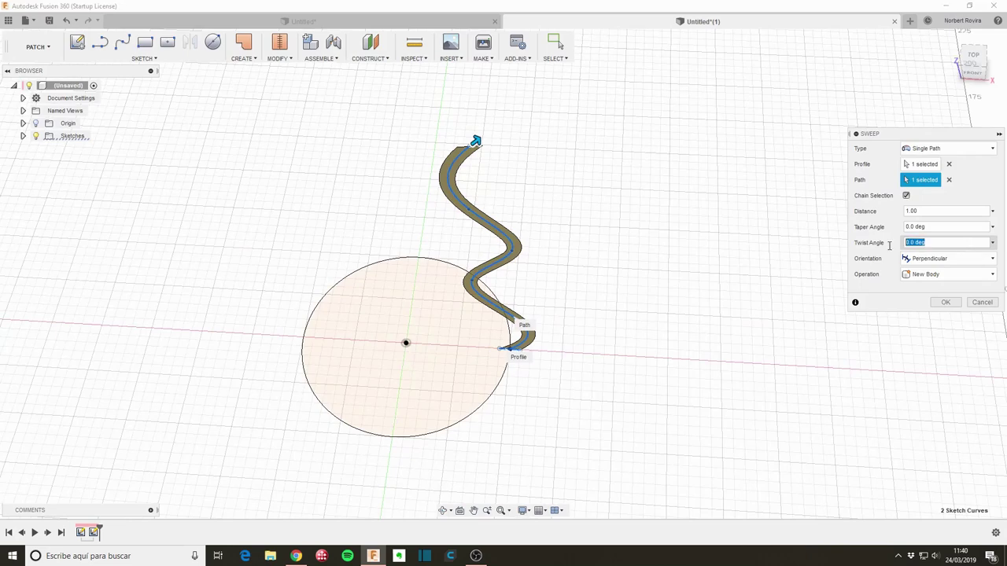
{"action": "type", "text": "360"}
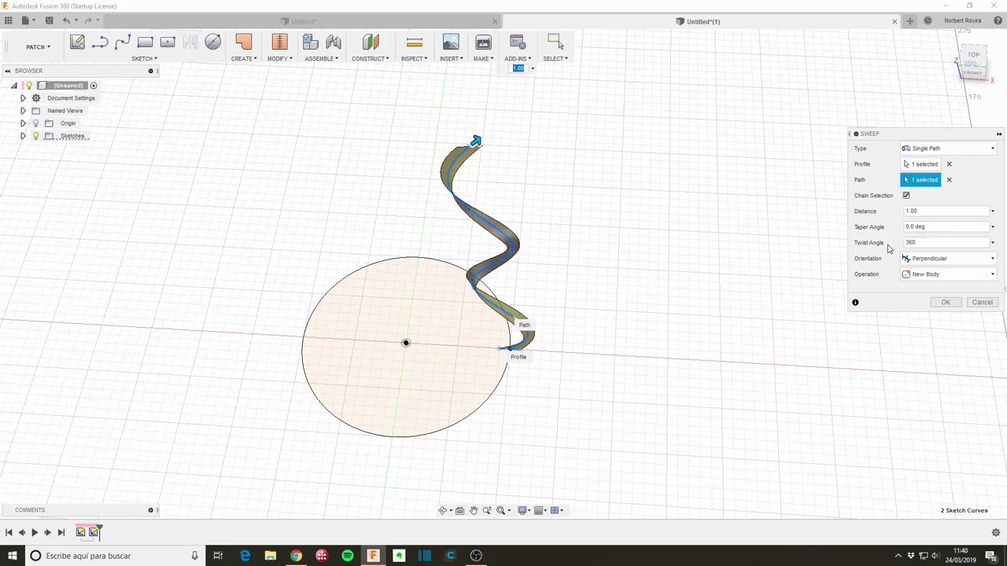
{"action": "mouse_move", "coordinate": [619, 321]}
{"action": "middle_mouse_down", "text": "shift"}
{"action": "mouse_move", "coordinate": [621, 254]}
{"action": "mouse_move", "coordinate": [613, 292]}
{"action": "middle_mouse_up", "text": "shift"}
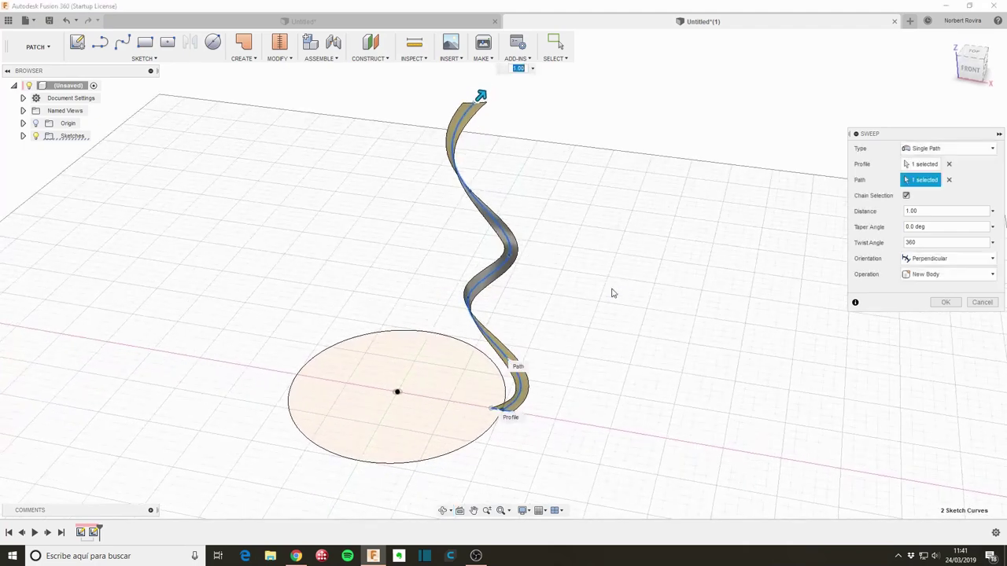
{"action": "left_click", "coordinate": [935, 227]}
{"action": "type", "text": "2"}
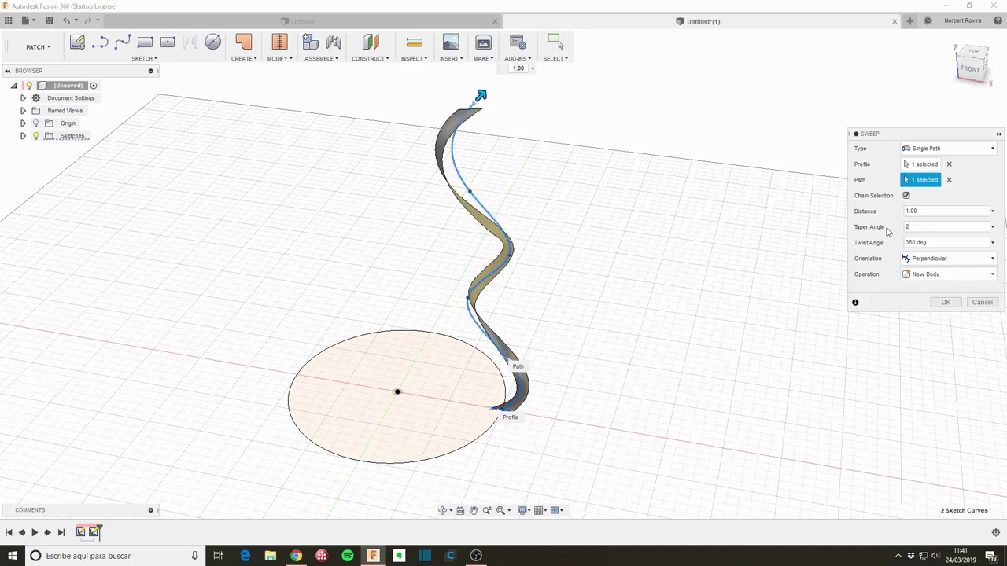
{"action": "mouse_move", "coordinate": [674, 334]}
{"action": "middle_mouse_down", "text": "shift"}
{"action": "mouse_move", "coordinate": [638, 295]}
{"action": "mouse_move", "coordinate": [600, 299]}
{"action": "mouse_move", "coordinate": [627, 315]}
{"action": "mouse_move", "coordinate": [663, 315]}
{"action": "mouse_move", "coordinate": [650, 312]}
{"action": "middle_mouse_up", "text": "shift"}
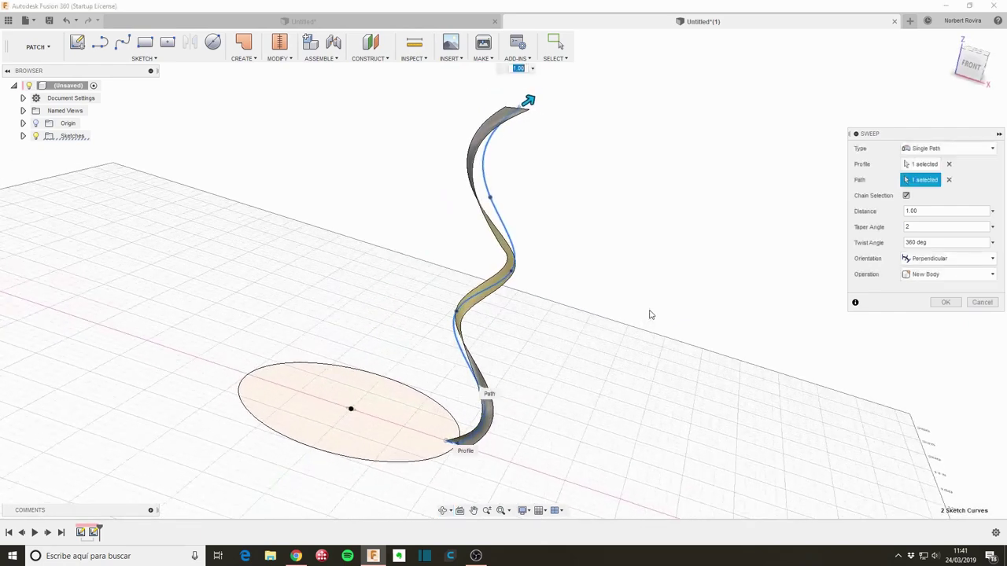
{"action": "left_click", "coordinate": [919, 226]}
{"action": "type", "text": "4"}
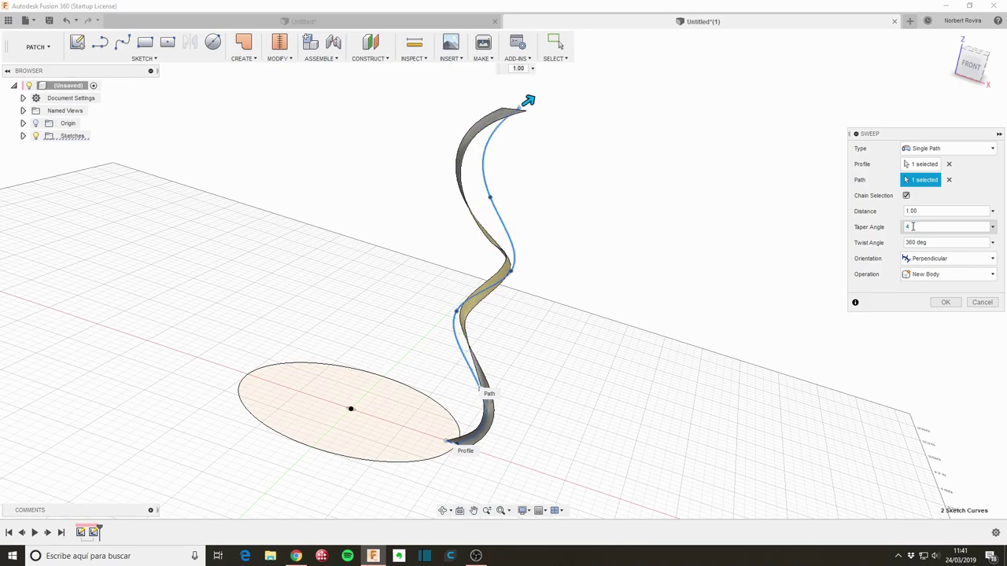
{"action": "middle_click_drag", "start_coordinate": [530, 359], "coordinate": [532, 337], "text": "shift"}
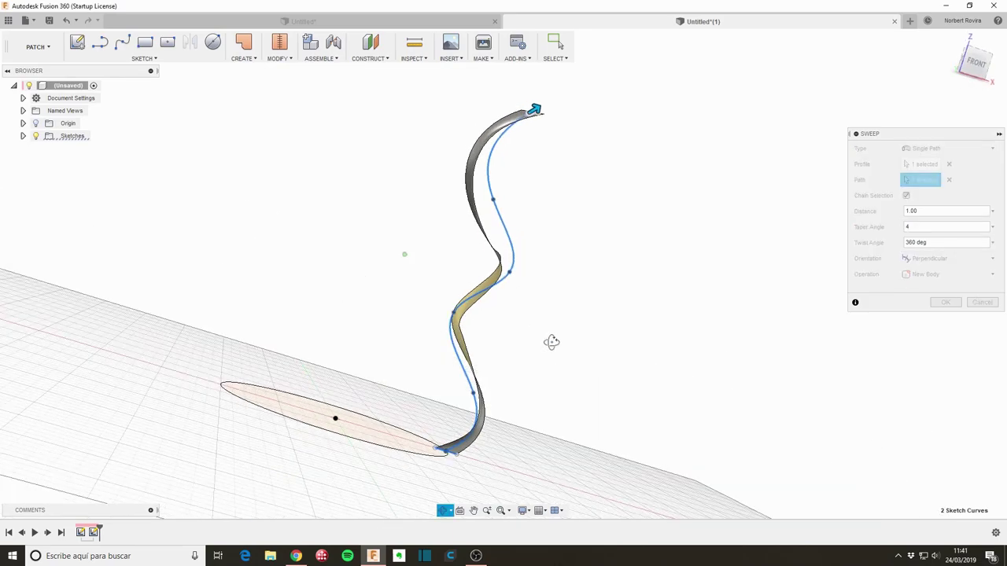
{"action": "left_click", "coordinate": [916, 226]}
{"action": "left_click", "coordinate": [902, 230]}
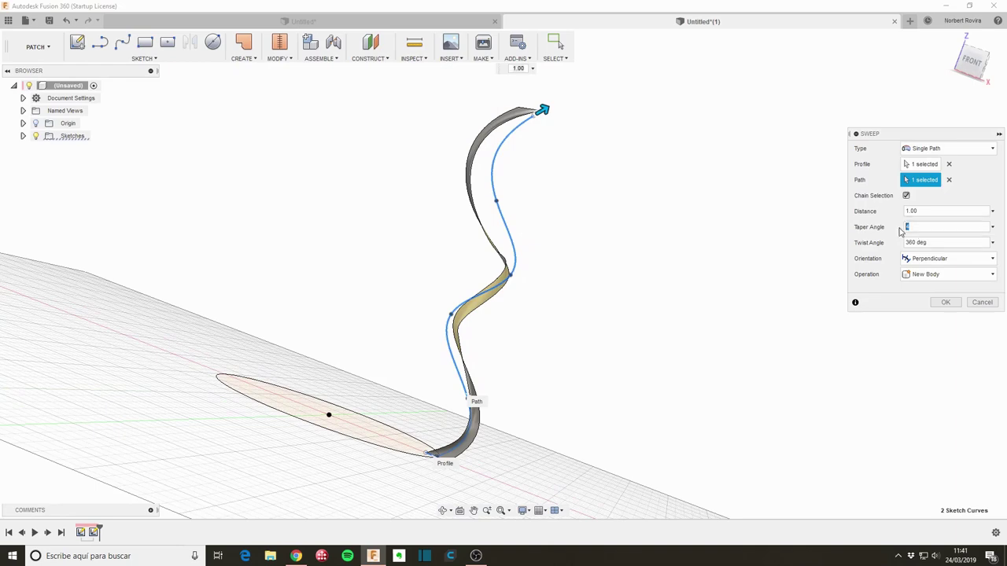
{"action": "type", "text": "2"}
{"action": "left_click", "coordinate": [946, 302]}
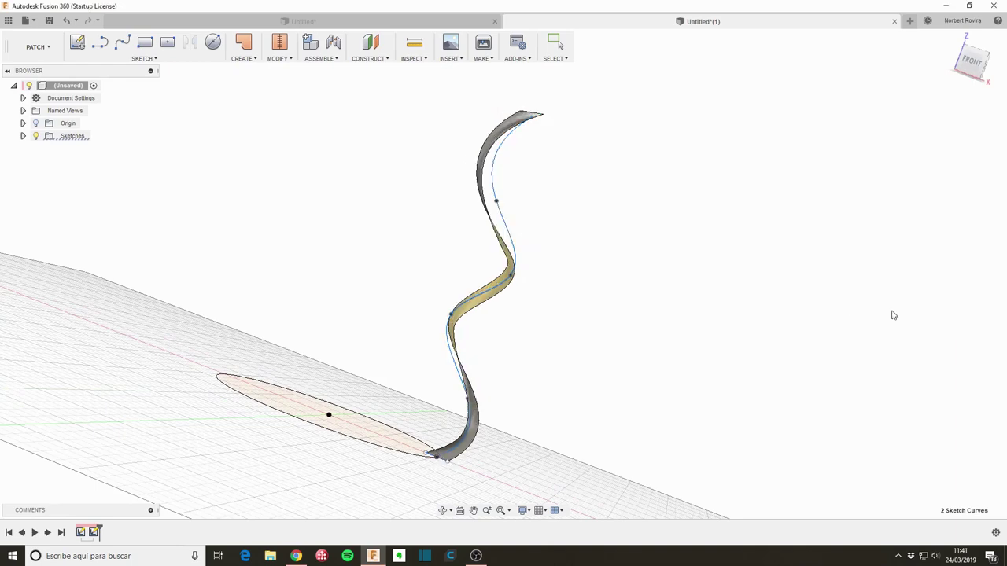
Try thickening the ribbon surface by 5.00 mm, then cancel
{"action": "middle_click_drag", "start_coordinate": [563, 378], "coordinate": [527, 381], "text": "shift"}
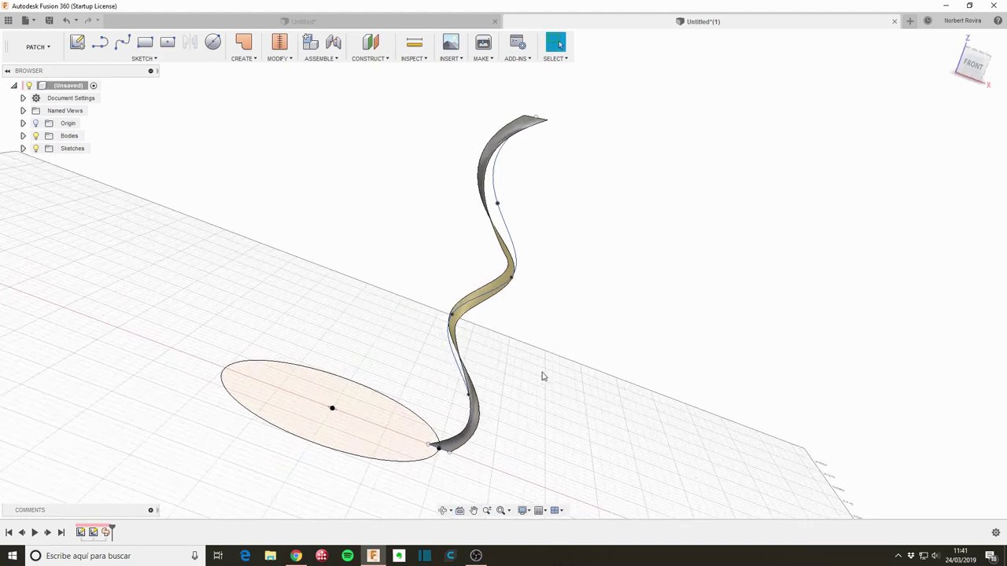
{"action": "key", "text": "s"}
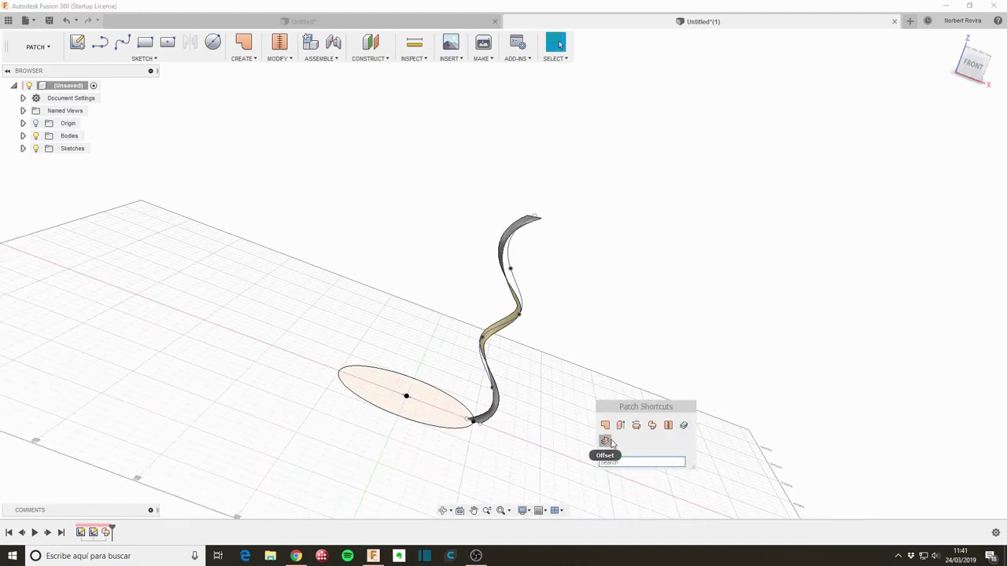
{"action": "type", "text": "t"}
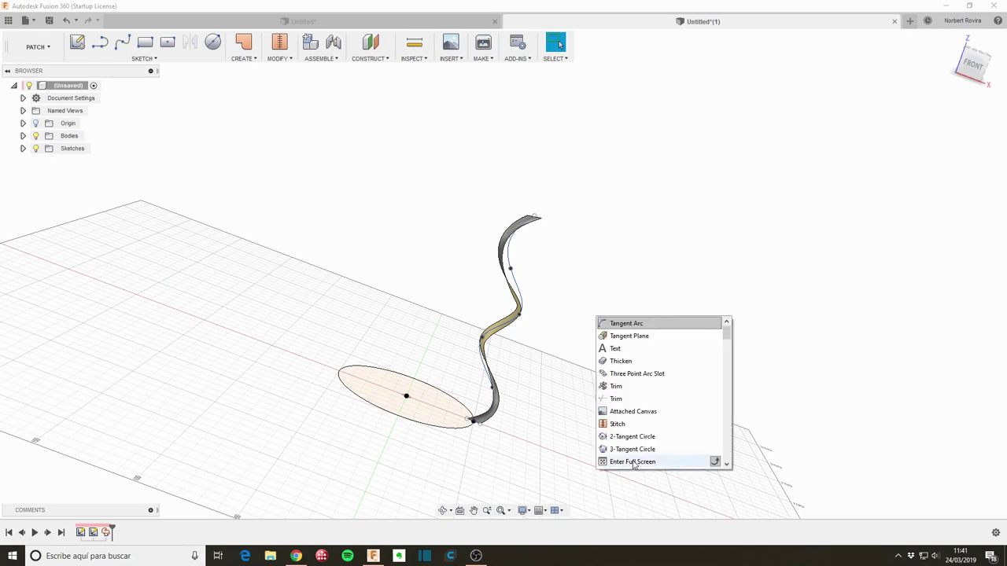
{"action": "type", "text": "hi"}
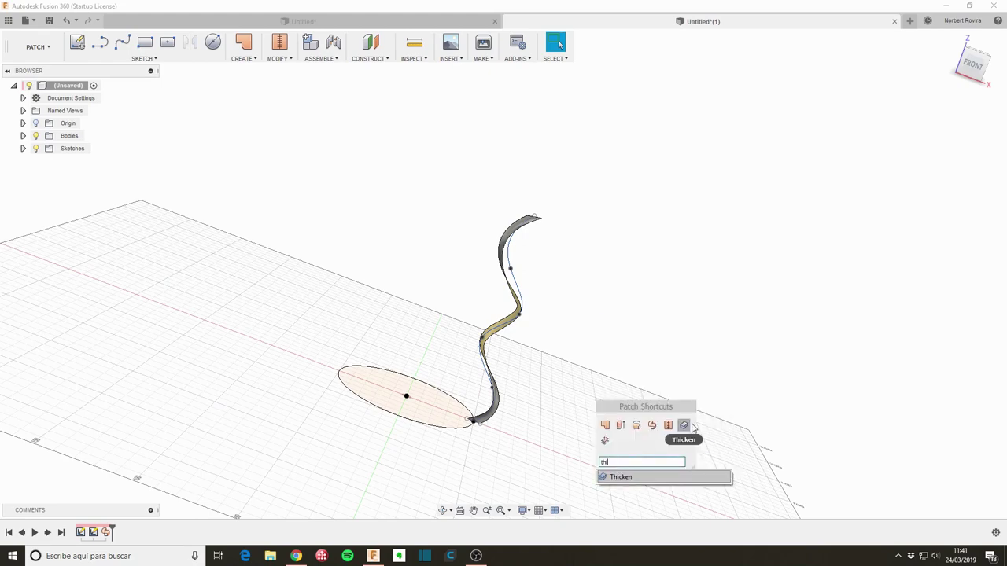
{"action": "mouse_move", "coordinate": [661, 477]}
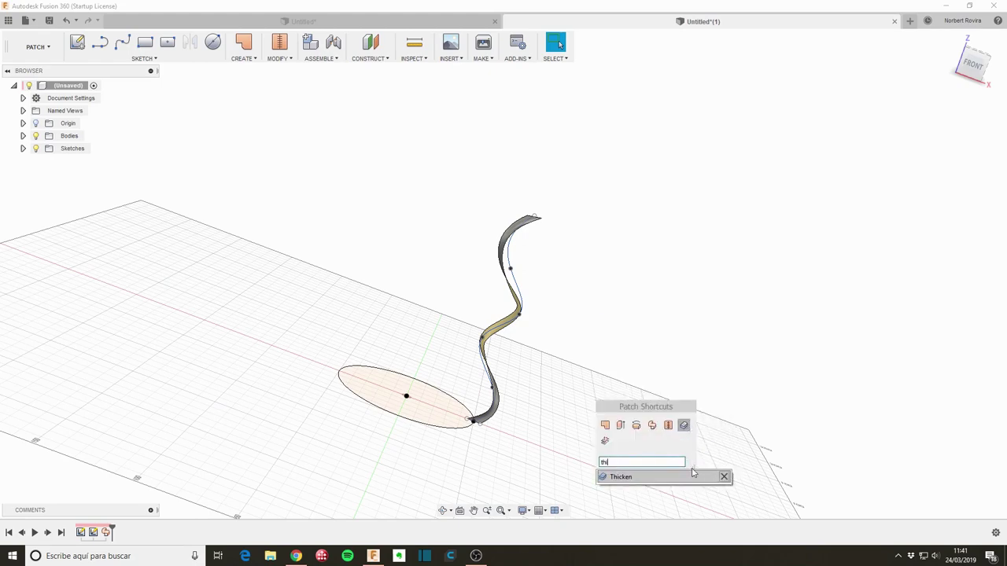
{"action": "left_click", "coordinate": [683, 426]}
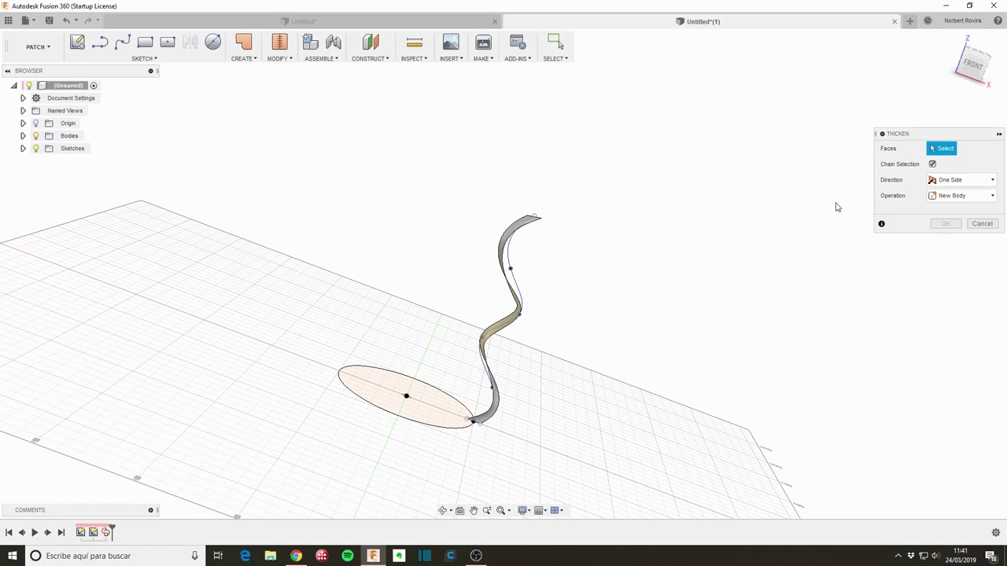
{"action": "left_click", "coordinate": [532, 350]}
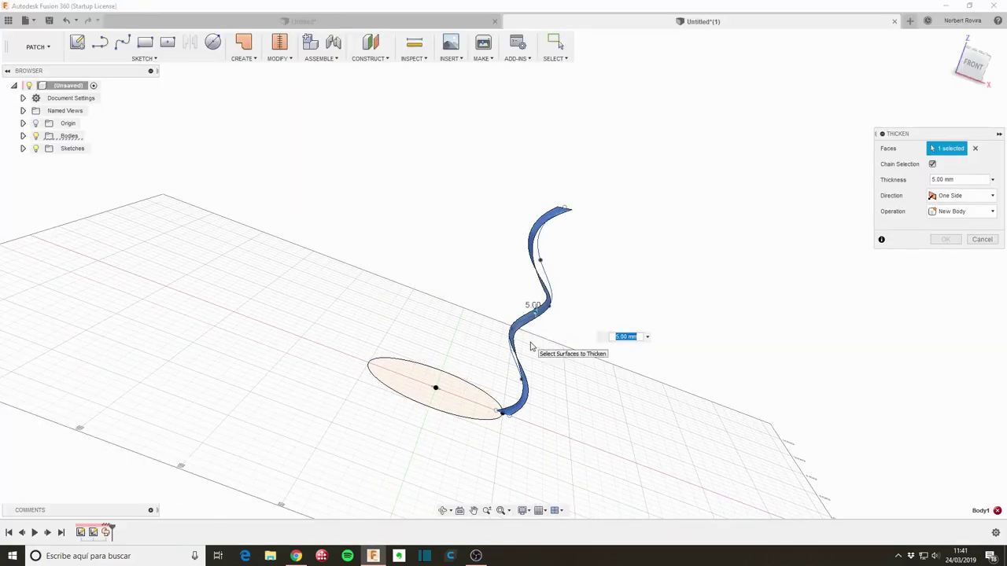
{"action": "mouse_move", "coordinate": [552, 344]}
{"action": "middle_mouse_down", "text": "shift"}
{"action": "mouse_move", "coordinate": [571, 335]}
{"action": "mouse_move", "coordinate": [546, 323]}
{"action": "mouse_move", "coordinate": [524, 342]}
{"action": "mouse_move", "coordinate": [525, 354]}
{"action": "middle_mouse_up", "text": "shift"}
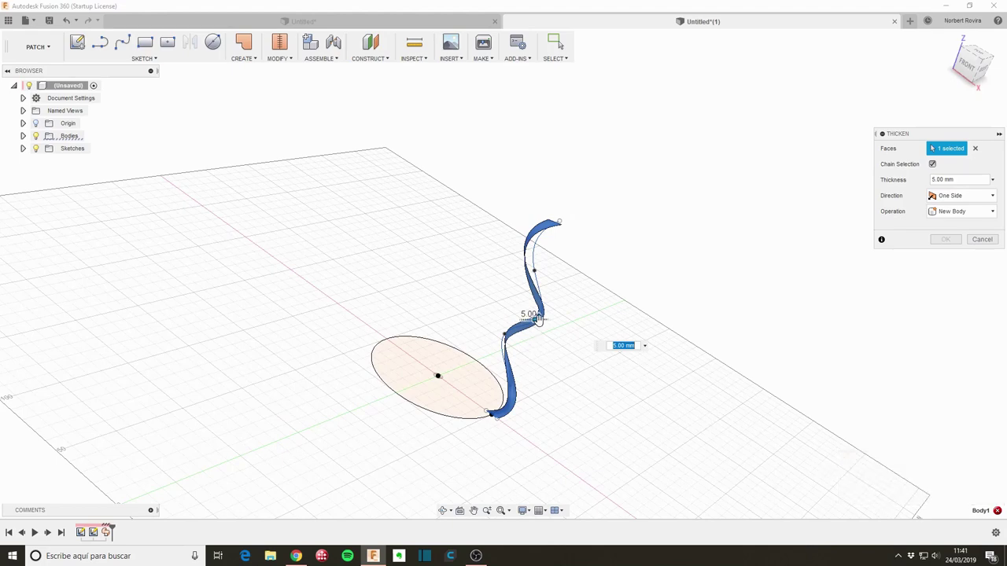
{"action": "left_click", "coordinate": [984, 240]}
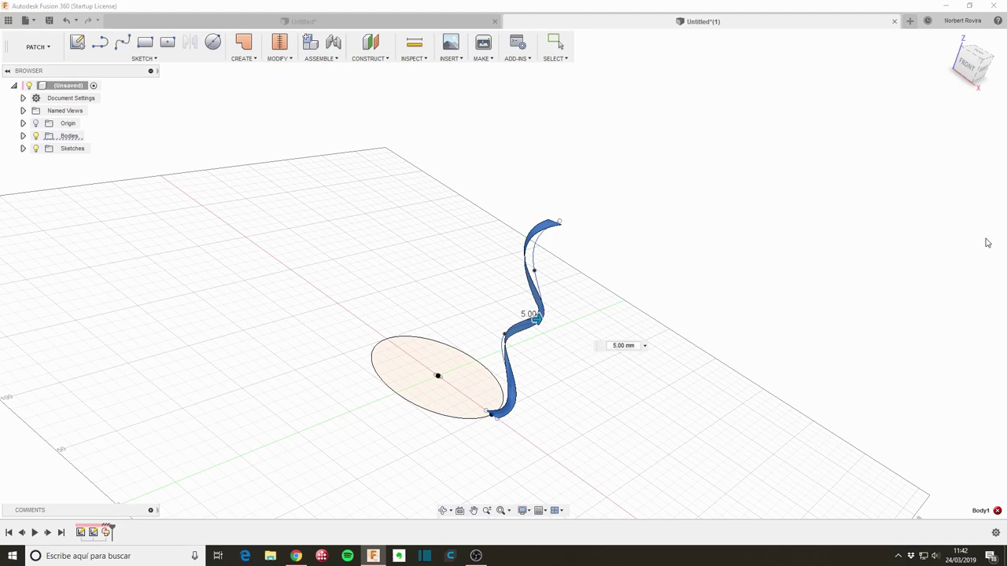
Edit the sweep feature to set its taper angle to 0
{"action": "right_click", "coordinate": [106, 533]}
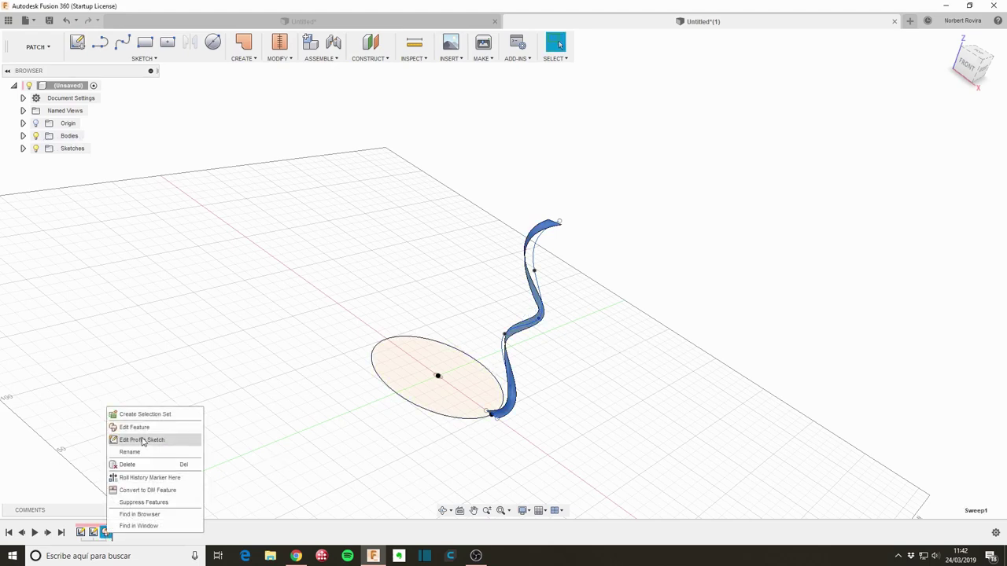
{"action": "left_click", "coordinate": [146, 429]}
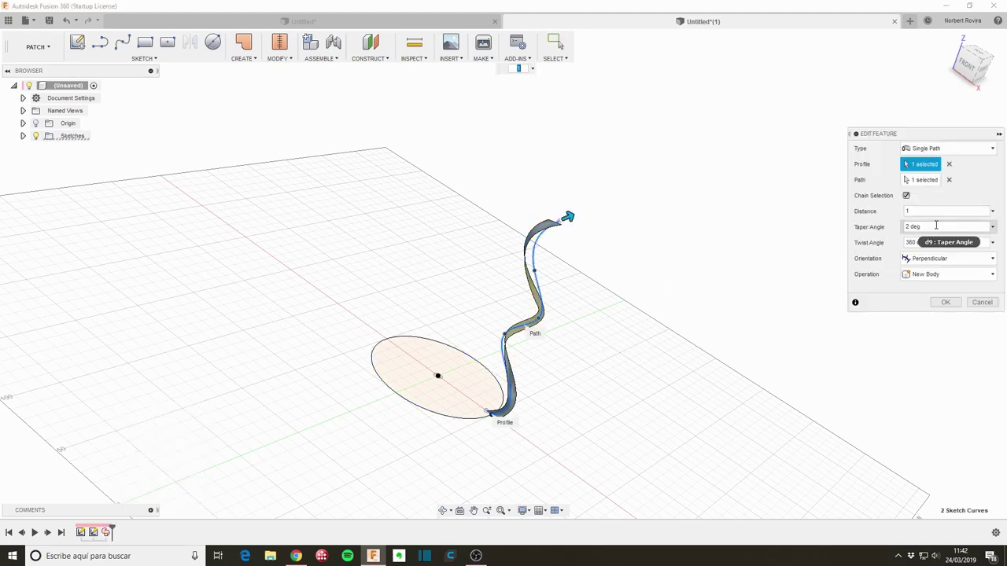
{"action": "left_click", "coordinate": [909, 226]}
{"action": "type", "text": "0"}
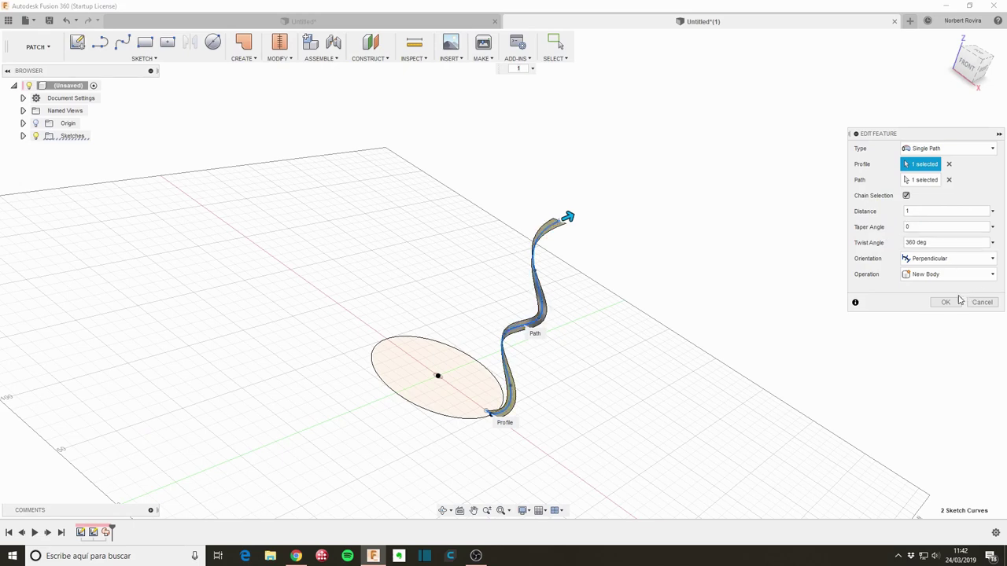
{"action": "left_click", "coordinate": [946, 302]}
Attempt the 5.00 mm thicken on the ribbon again, then close it
{"action": "key", "text": "s"}
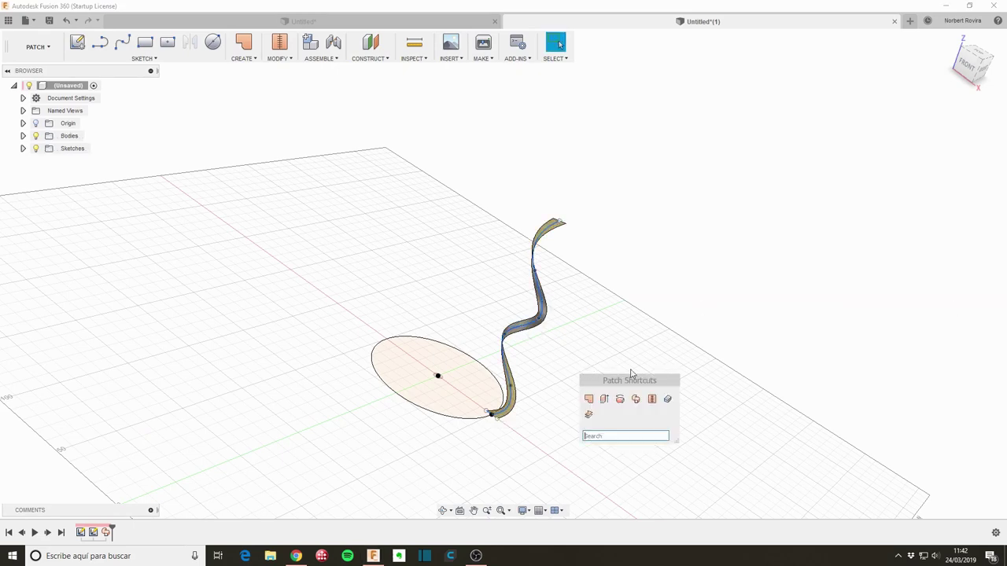
{"action": "left_click", "coordinate": [667, 398]}
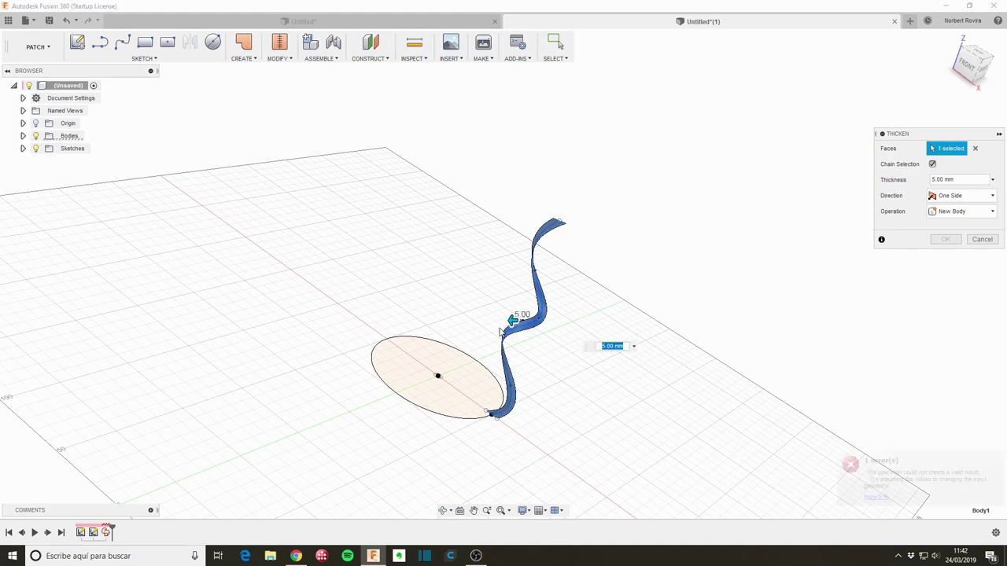
{"action": "scroll", "coordinate": [499, 331], "scroll_direction": "up", "scroll_amount": 5}
{"action": "middle_click_drag", "start_coordinate": [604, 364], "coordinate": [636, 333], "text": "shift"}
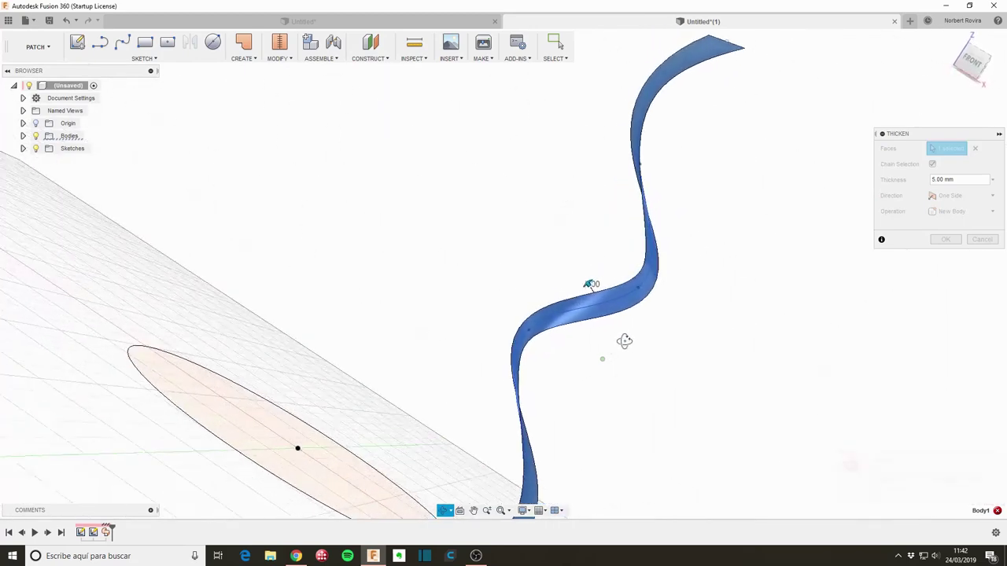
{"action": "middle_click_drag", "start_coordinate": [636, 333], "coordinate": [624, 342], "text": "shift"}
{"action": "left_click", "coordinate": [946, 239]}
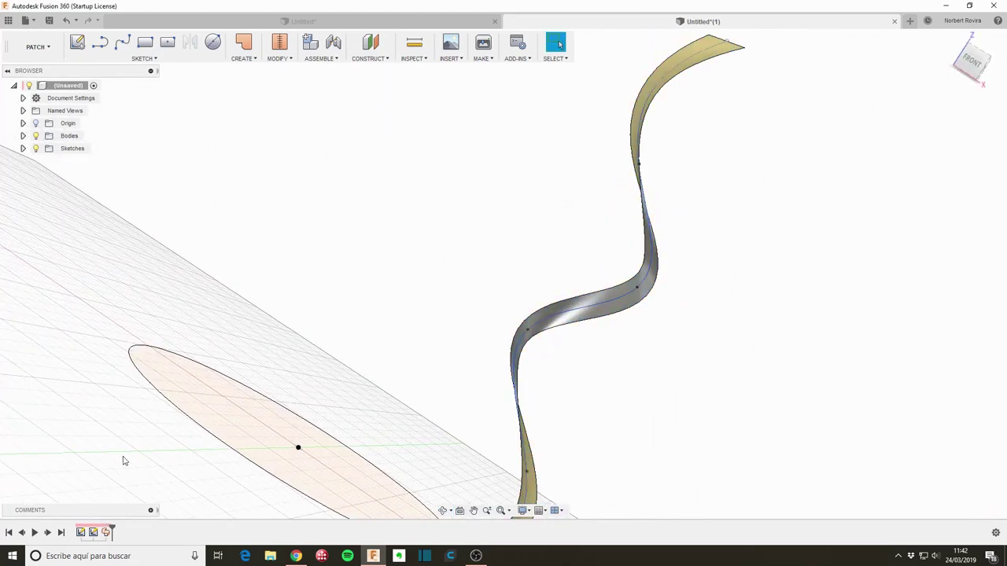
Reopen the path sketch, nudge an upper spline point upward, and finish the sketch
{"action": "double_click", "coordinate": [92, 532]}
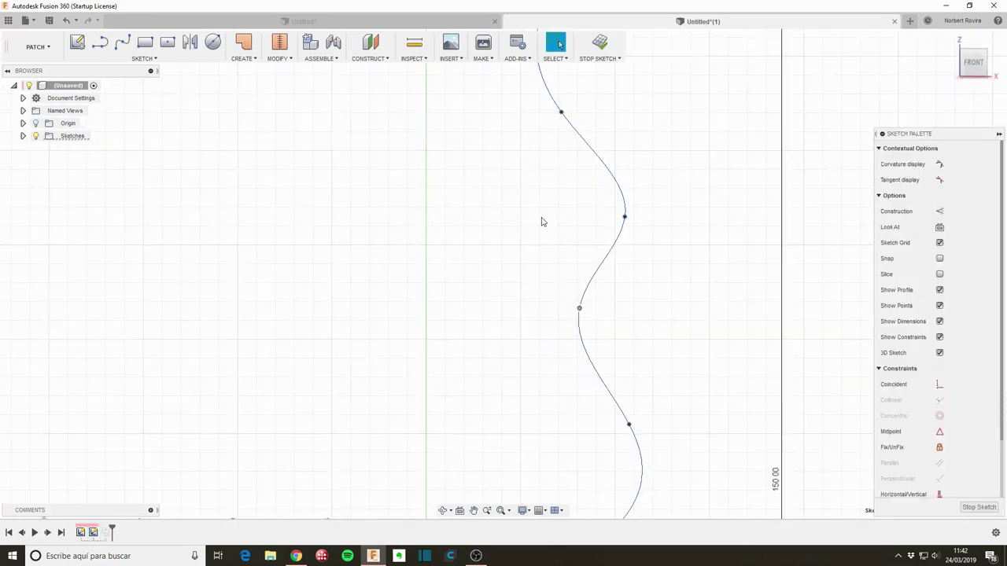
{"action": "scroll", "coordinate": [535, 197], "scroll_direction": "down", "scroll_amount": 3}
{"action": "left_click_drag", "start_coordinate": [544, 162], "coordinate": [543, 153]}
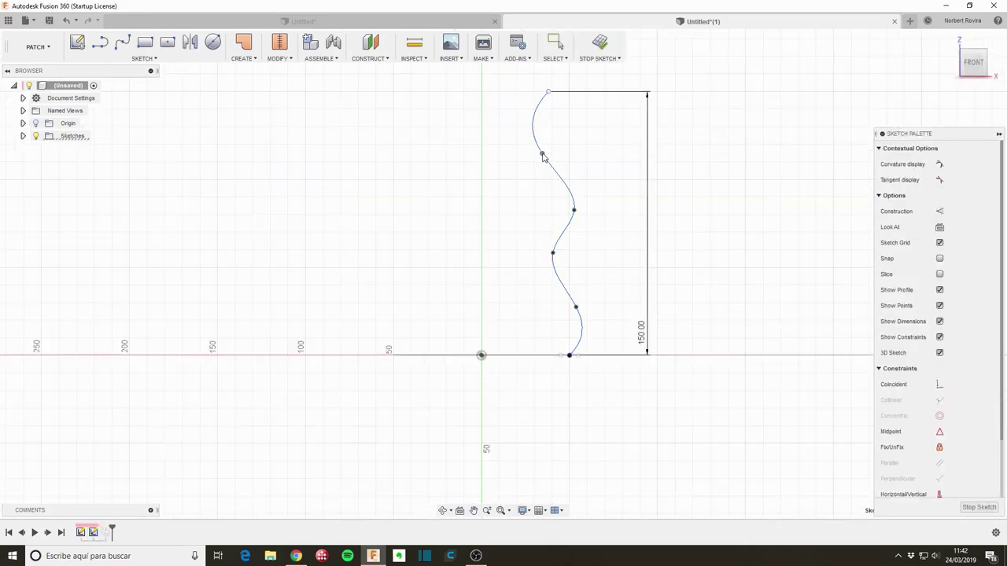
{"action": "left_click", "coordinate": [978, 507]}
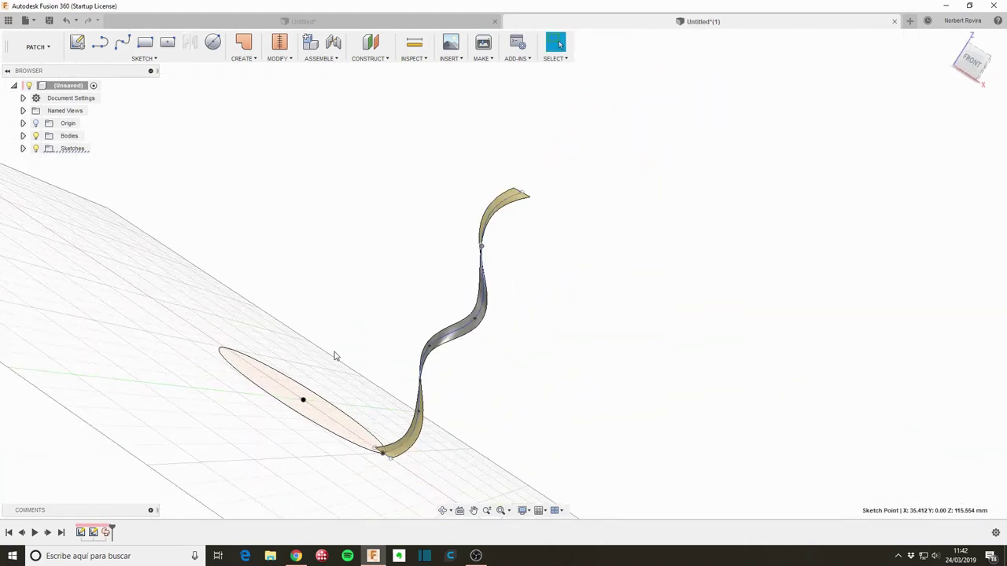
Thicken the twisted ribbon surface 5.00 mm to one side as a new solid body
{"action": "key", "text": "s"}
{"action": "left_click", "coordinate": [466, 366]}
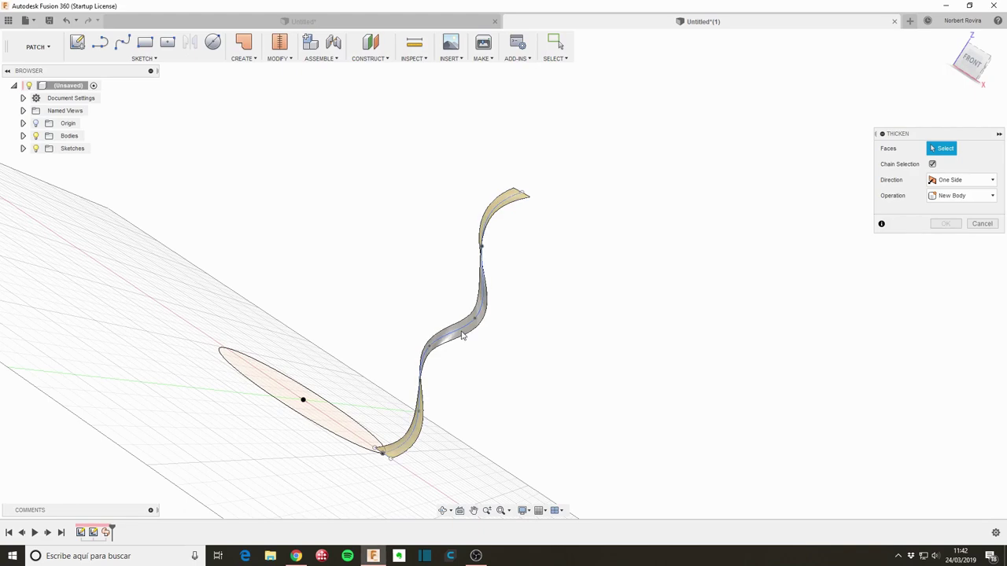
{"action": "left_click", "coordinate": [462, 335]}
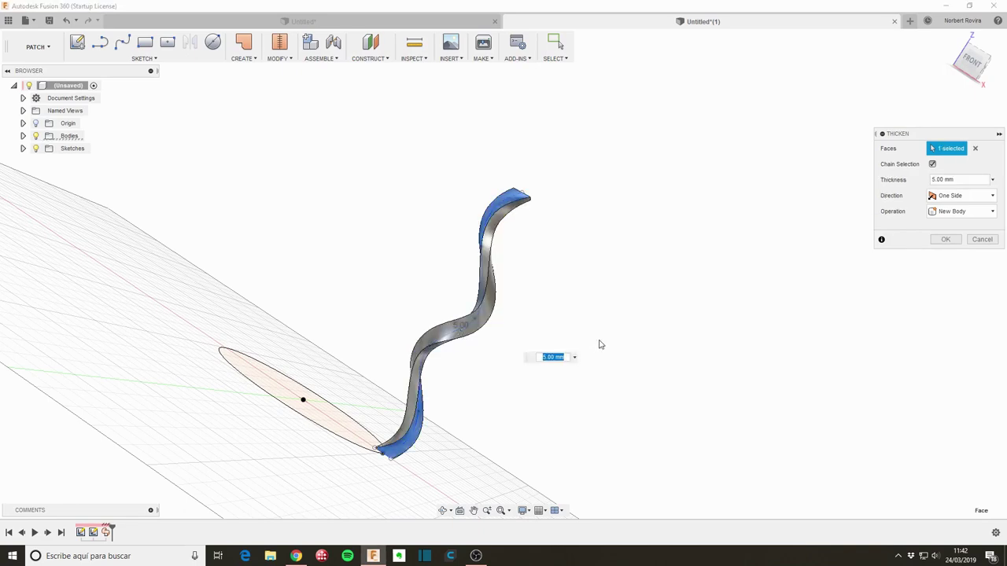
{"action": "mouse_move", "coordinate": [482, 386]}
{"action": "middle_mouse_down", "text": "shift"}
{"action": "mouse_move", "coordinate": [515, 394]}
{"action": "mouse_move", "coordinate": [508, 402]}
{"action": "middle_mouse_up", "text": "shift"}
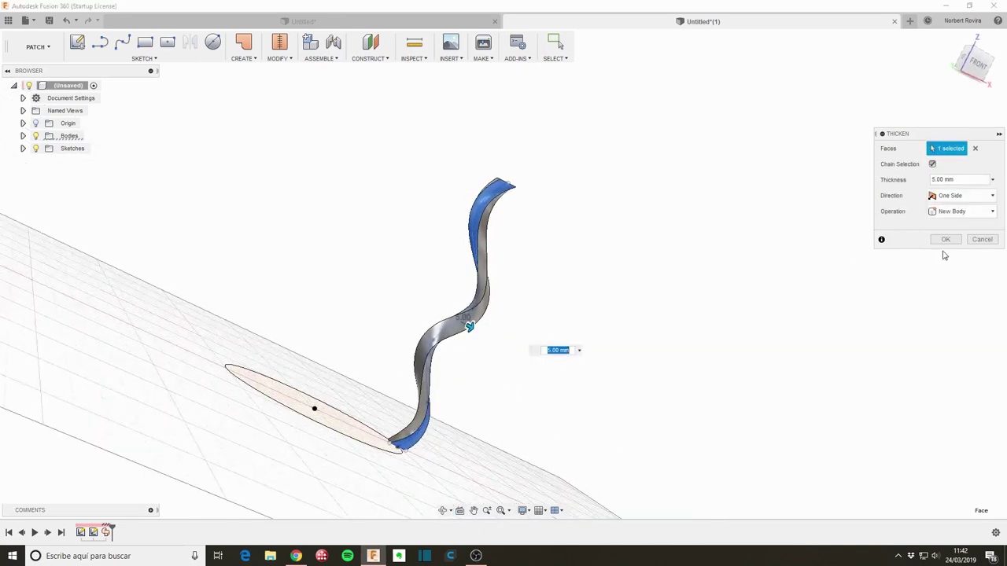
{"action": "middle_click_drag", "start_coordinate": [477, 438], "coordinate": [463, 417], "text": "shift"}
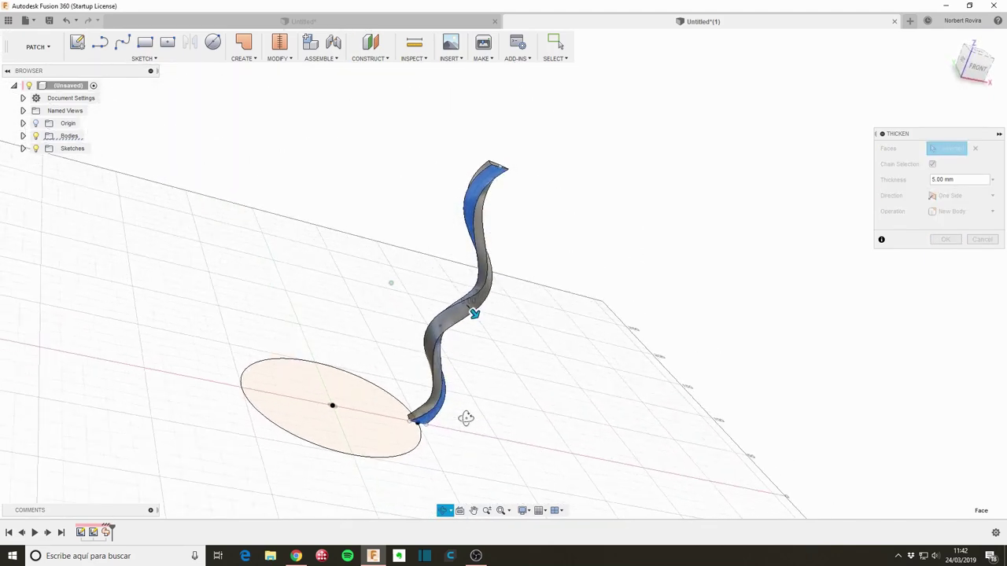
{"action": "left_click", "coordinate": [947, 240]}
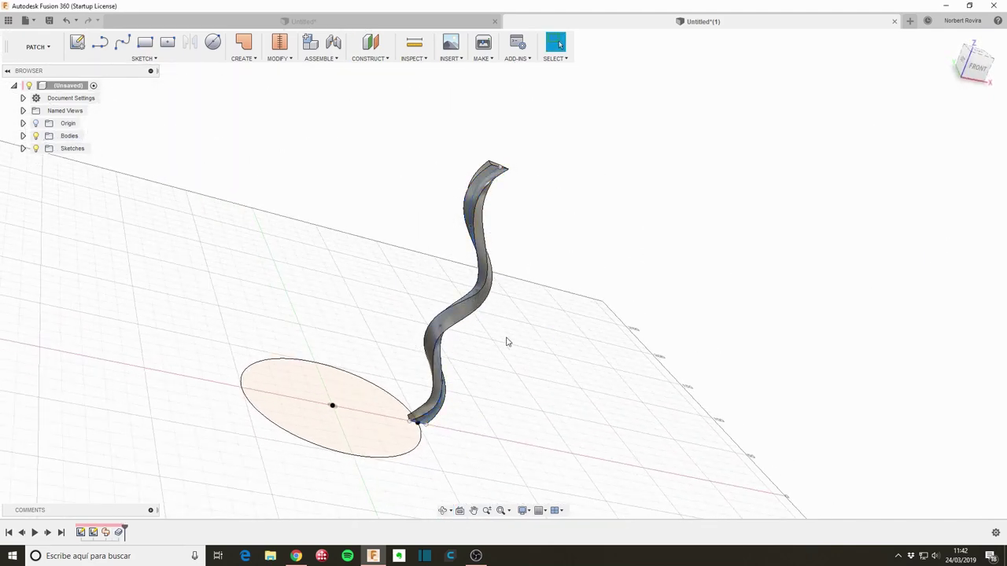
{"action": "mouse_move", "coordinate": [506, 339]}
{"action": "middle_mouse_down", "text": "shift"}
{"action": "mouse_move", "coordinate": [422, 353]}
{"action": "mouse_move", "coordinate": [418, 346]}
{"action": "middle_mouse_up", "text": "shift"}
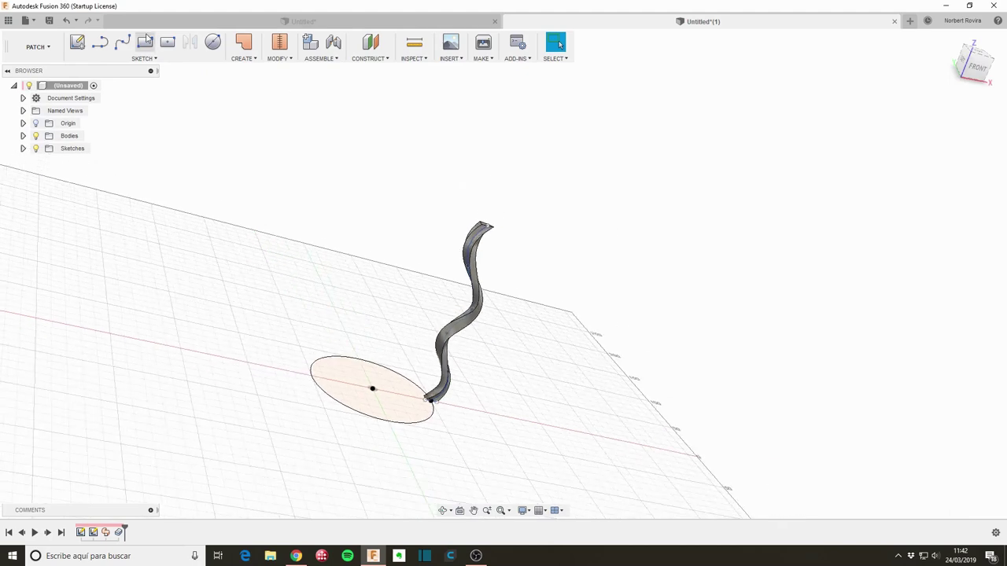
In the solid modelling workspace, start a circular pattern of the ribbon body around the Z axis
{"action": "left_click", "coordinate": [35, 47]}
{"action": "left_click", "coordinate": [52, 72]}
{"action": "key", "text": "s"}
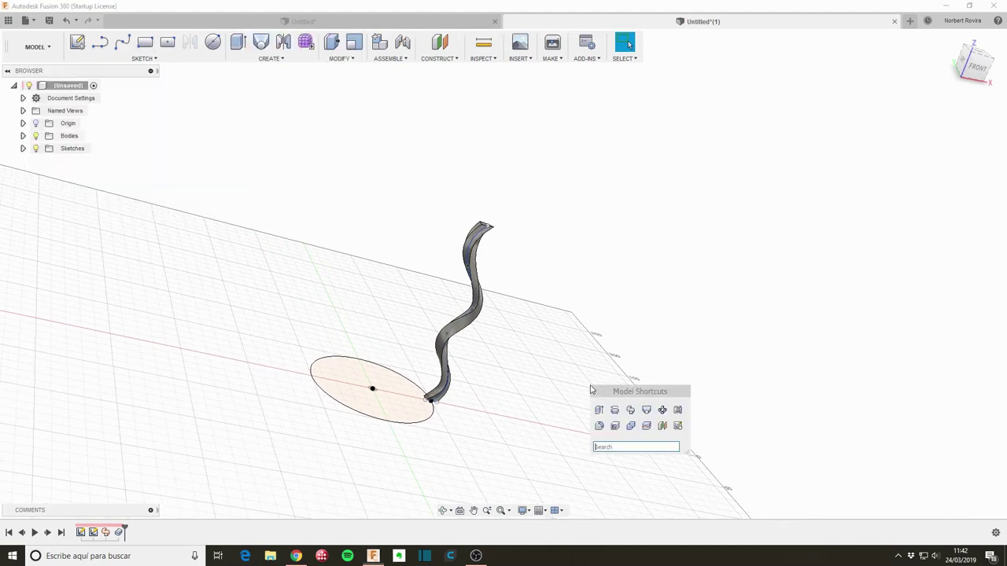
{"action": "left_click", "coordinate": [660, 414]}
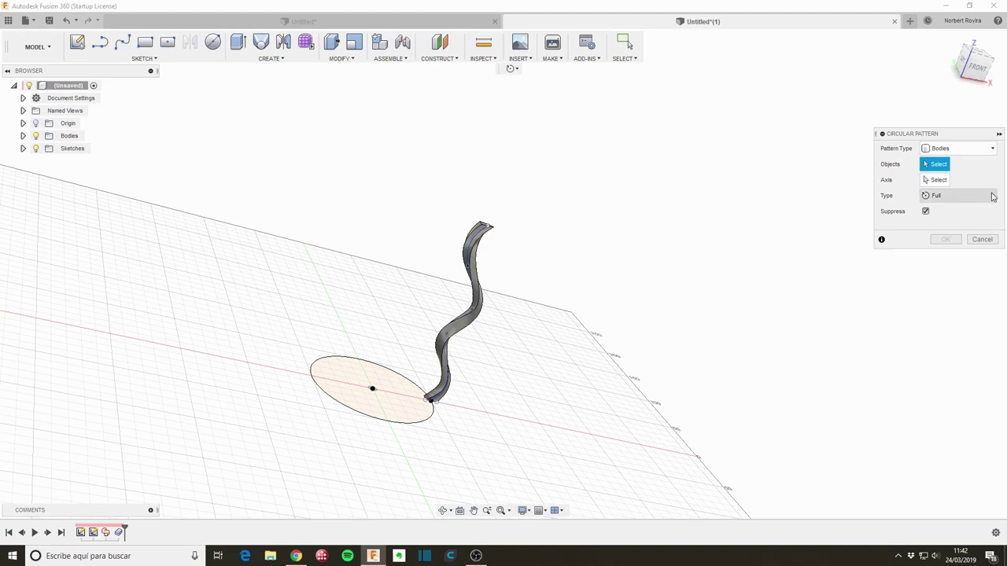
{"action": "left_click", "coordinate": [474, 331]}
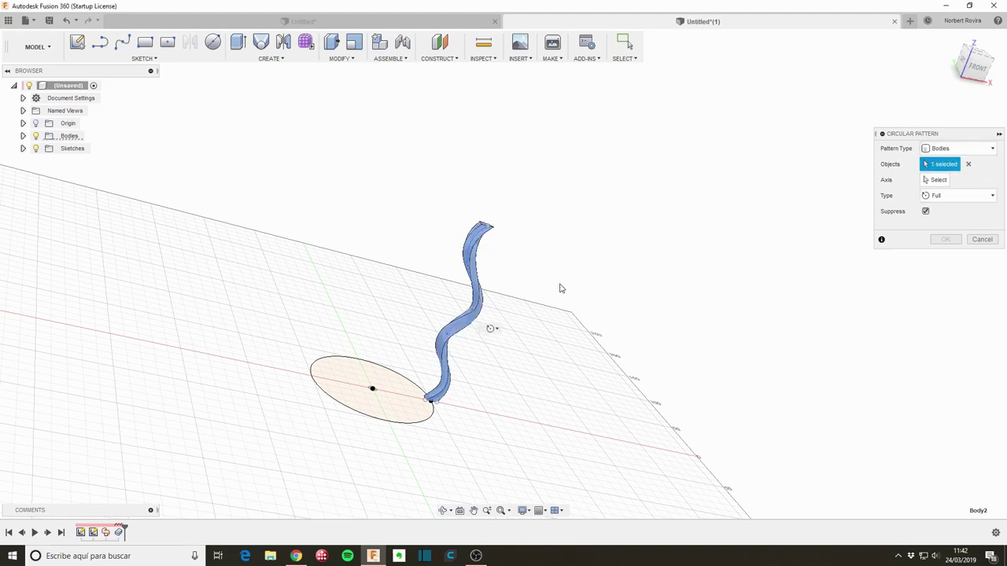
{"action": "left_click", "coordinate": [932, 181]}
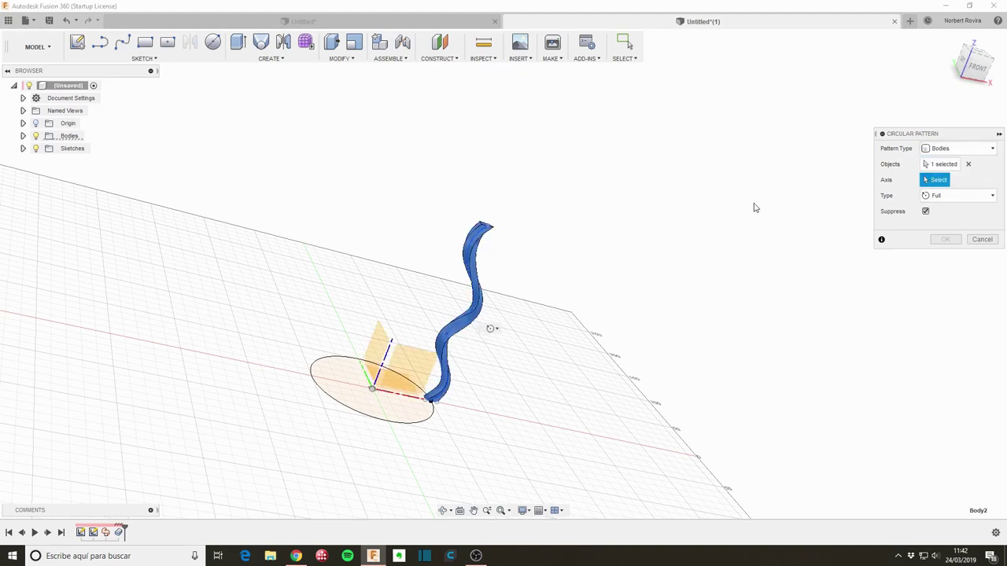
{"action": "left_click", "coordinate": [388, 361]}
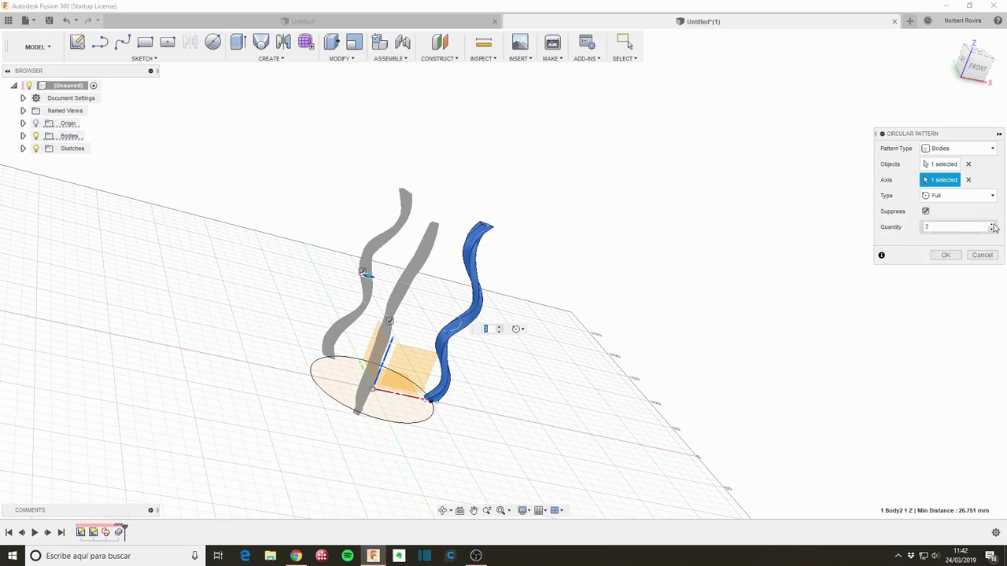
Set the pattern quantity to 8 and confirm the full-circle ribbon cage
{"action": "left_click", "coordinate": [993, 226]}
{"action": "left_click", "coordinate": [993, 226]}
{"action": "left_click", "coordinate": [992, 224]}
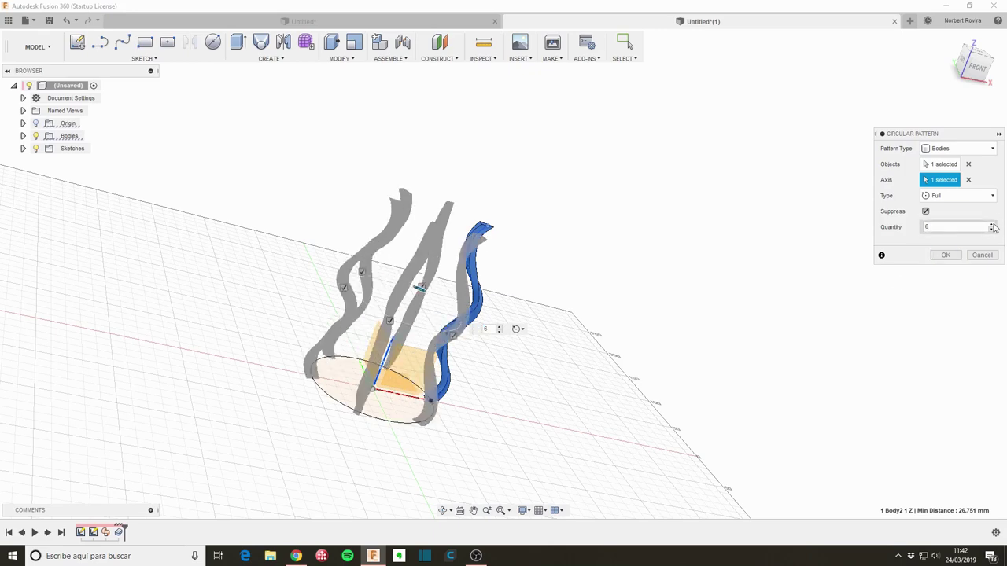
{"action": "left_click", "coordinate": [992, 225]}
{"action": "middle_click_drag", "start_coordinate": [543, 387], "coordinate": [761, 341], "text": "shift"}
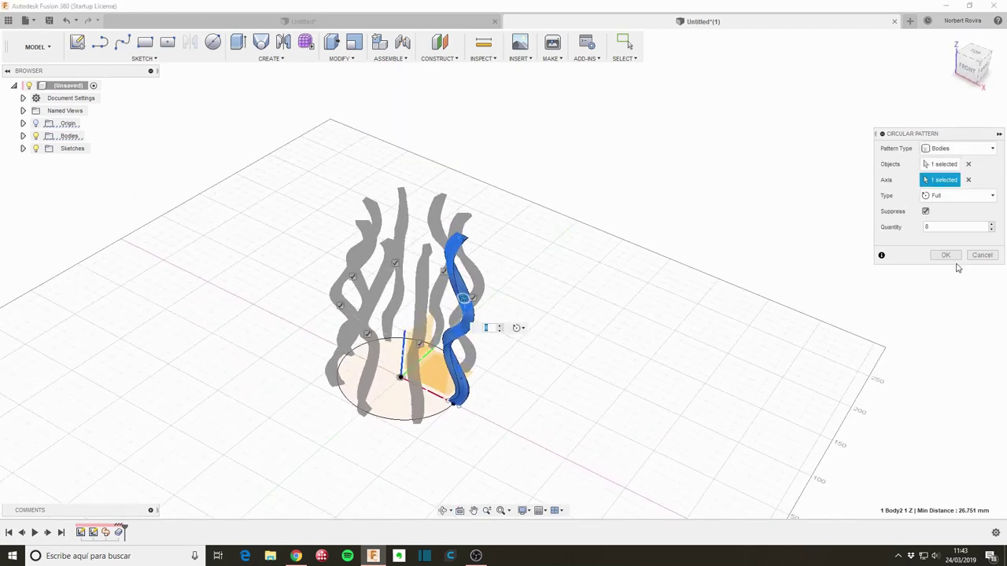
{"action": "left_click", "coordinate": [946, 255]}
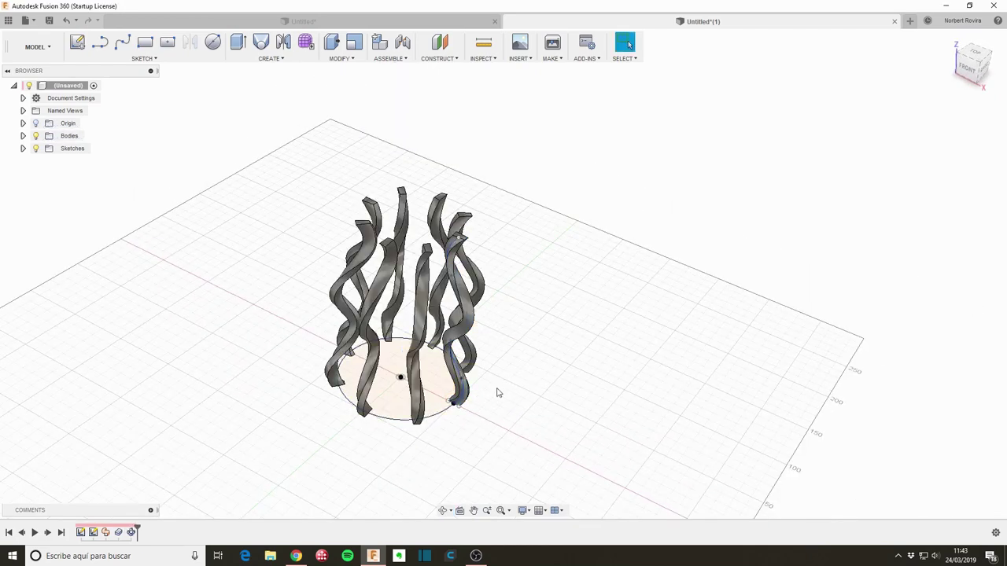
{"action": "mouse_move", "coordinate": [496, 391]}
{"action": "middle_mouse_down", "text": "shift"}
{"action": "mouse_move", "coordinate": [512, 353]}
{"action": "mouse_move", "coordinate": [492, 384]}
{"action": "mouse_move", "coordinate": [492, 371]}
{"action": "mouse_move", "coordinate": [514, 355]}
{"action": "mouse_move", "coordinate": [364, 459]}
{"action": "middle_mouse_up", "text": "shift"}
{"action": "scroll", "coordinate": [352, 456], "scroll_direction": "up", "scroll_amount": 2}
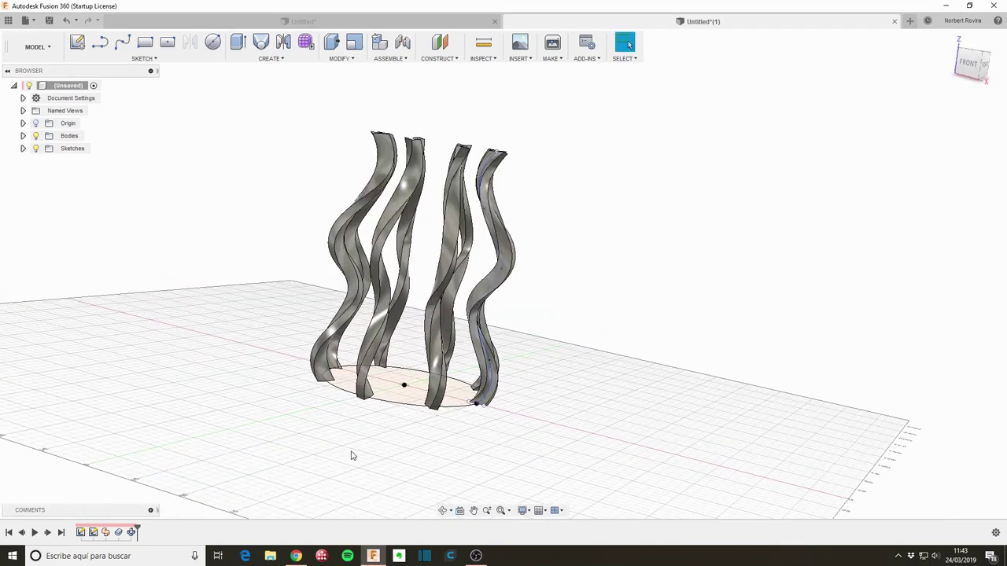
In the base sketch, draw a 110 mm outer circle and a smaller inner circle at the origin
{"action": "double_click", "coordinate": [81, 533]}
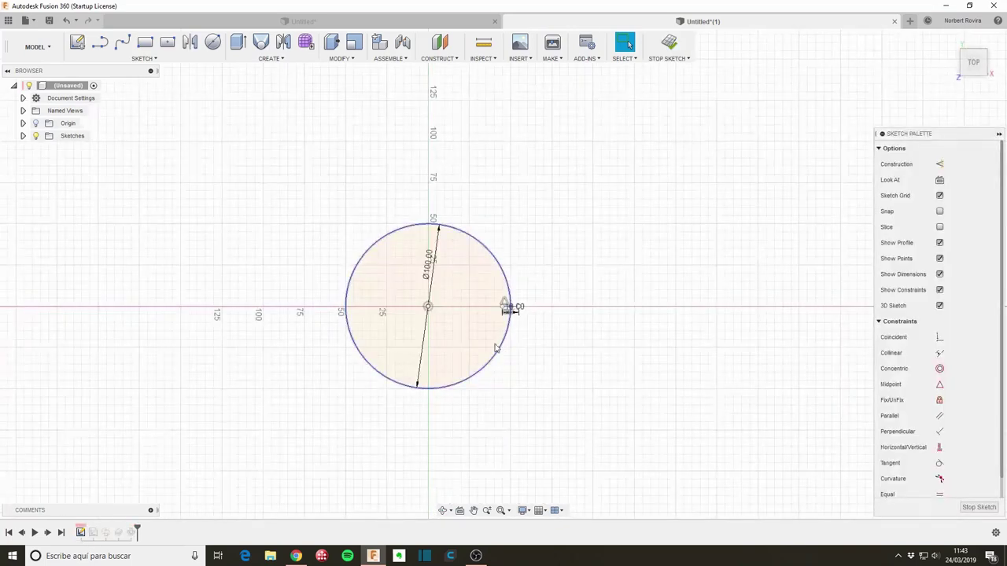
{"action": "key", "text": "c"}
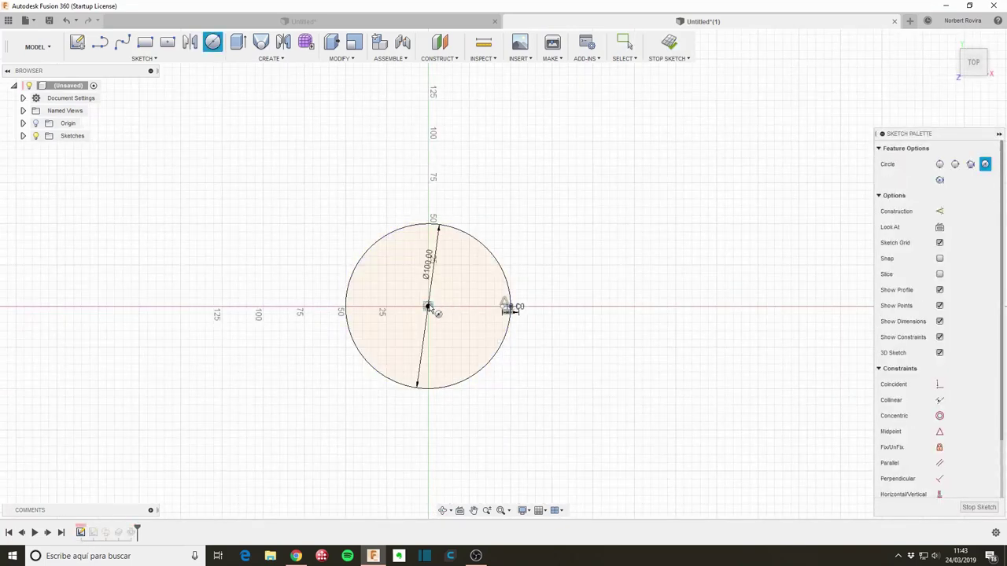
{"action": "left_click", "coordinate": [429, 307]}
{"action": "scroll", "coordinate": [512, 307], "scroll_direction": "up", "scroll_amount": 2}
{"action": "scroll", "coordinate": [519, 305], "scroll_direction": "up", "scroll_amount": 3}
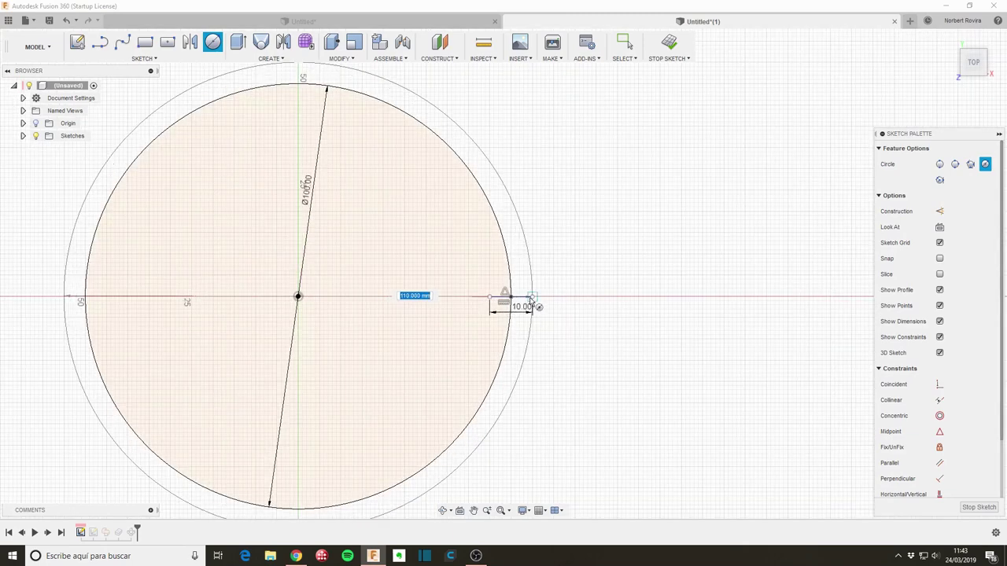
{"action": "left_click", "coordinate": [532, 299]}
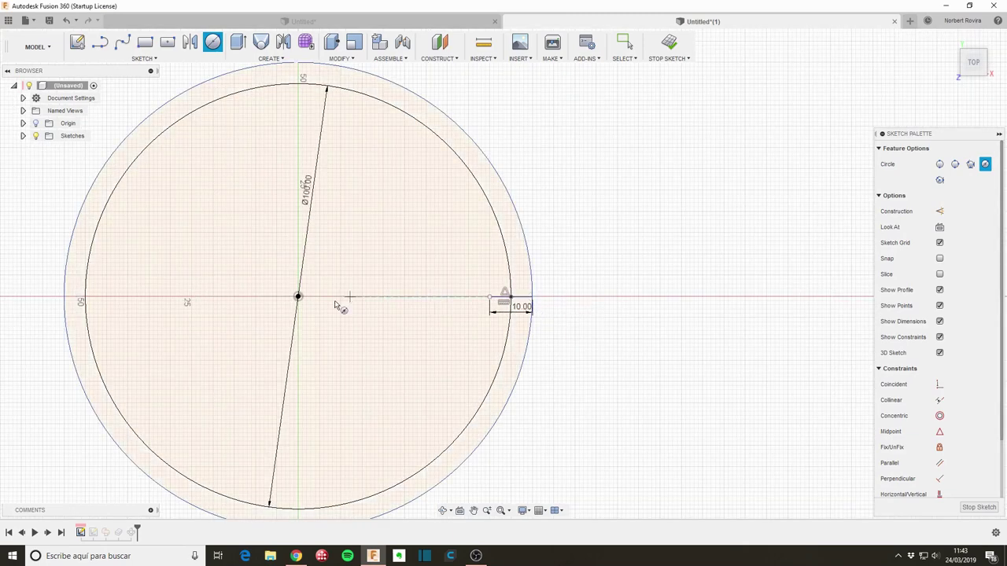
{"action": "left_click", "coordinate": [298, 297]}
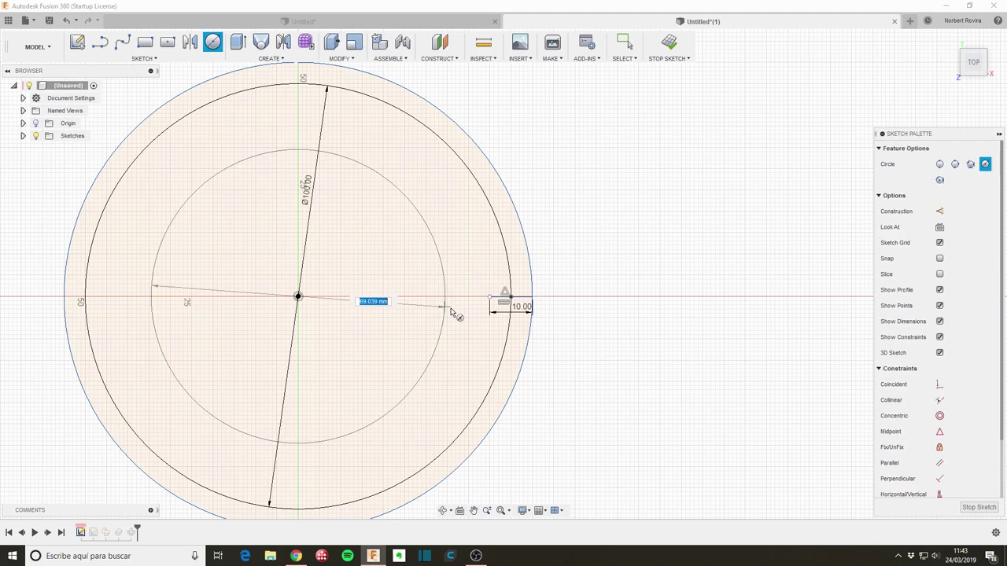
{"action": "left_click", "coordinate": [491, 302]}
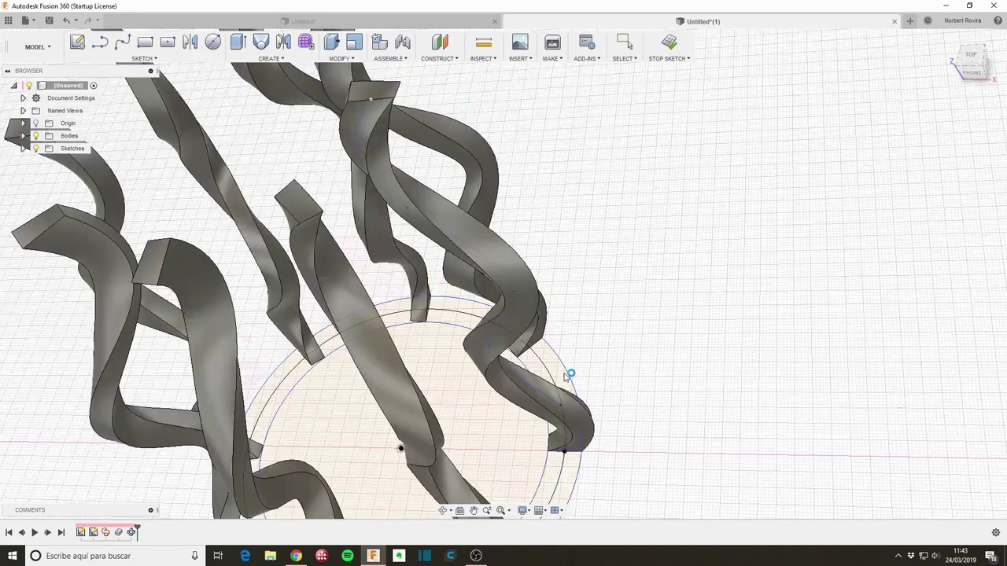
{"action": "scroll", "coordinate": [436, 420], "scroll_direction": "up", "scroll_amount": 1}
Extrude both ring profiles -10 mm downward with the Join operation onto the ribbons
{"action": "scroll", "coordinate": [435, 420], "scroll_direction": "up", "scroll_amount": 3}
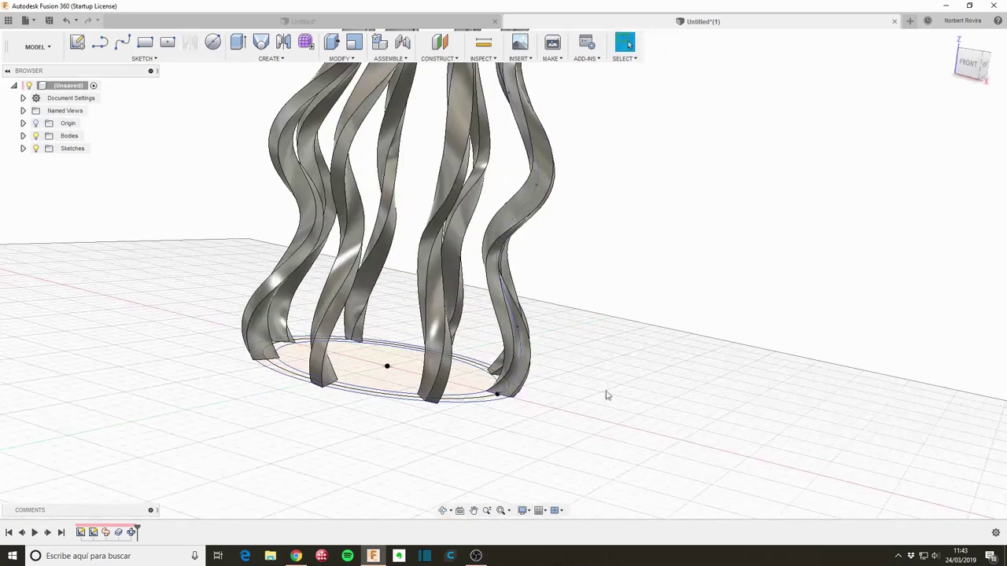
{"action": "key", "text": "e"}
{"action": "left_click", "coordinate": [481, 402]}
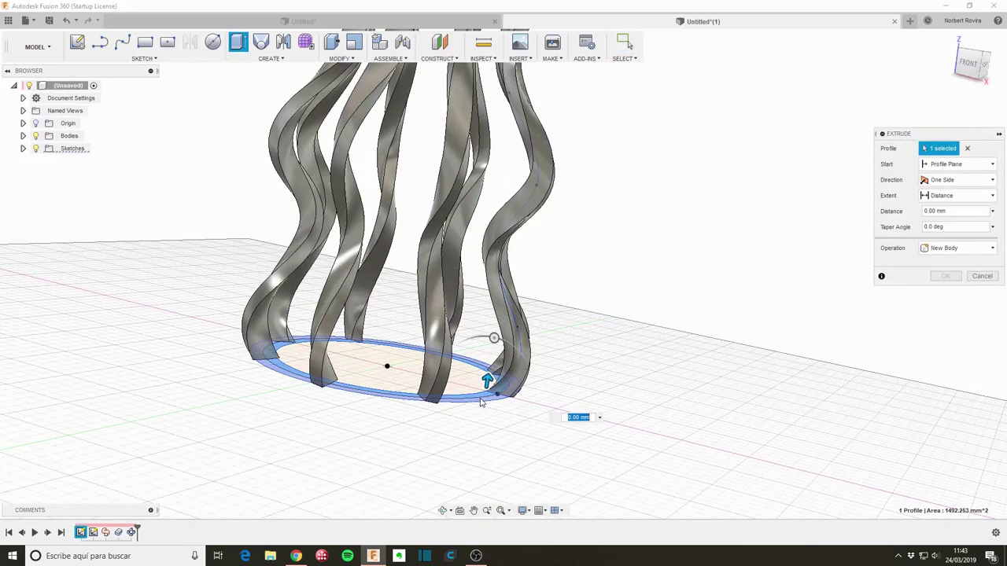
{"action": "left_click", "coordinate": [486, 395]}
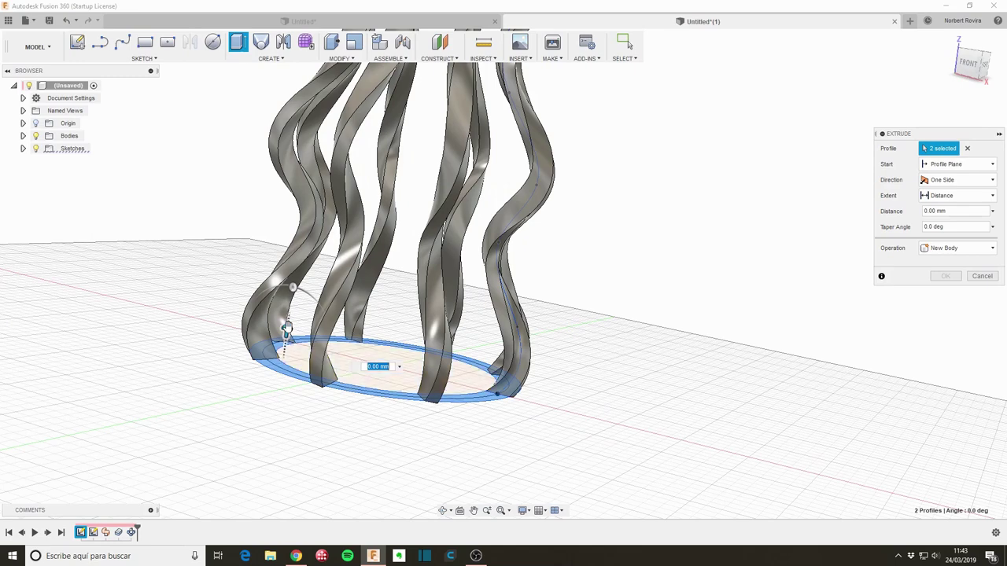
{"action": "mouse_move", "coordinate": [287, 330]}
{"action": "left_mouse_down"}
{"action": "mouse_move", "coordinate": [282, 373]}
{"action": "mouse_move", "coordinate": [288, 361]}
{"action": "left_mouse_up"}
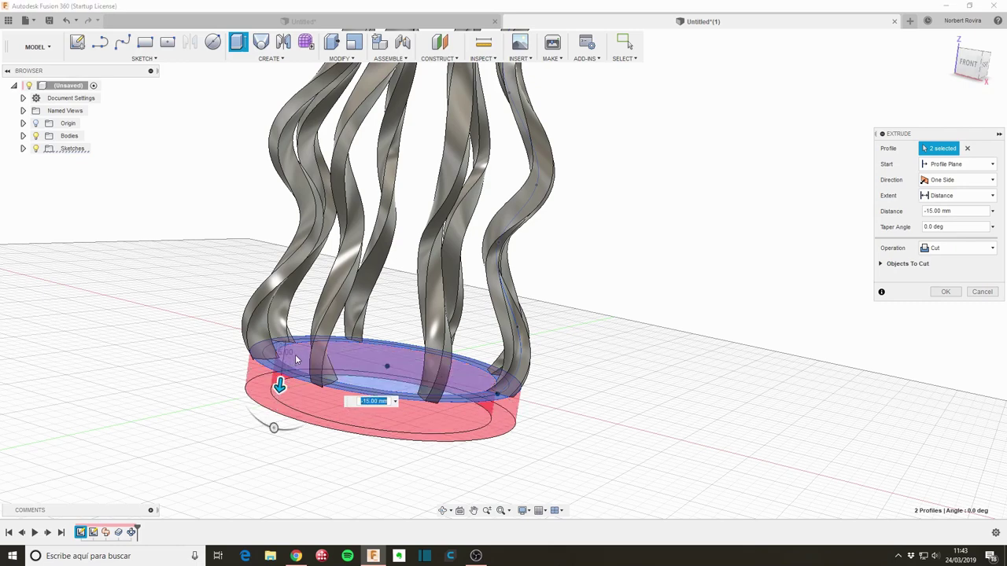
{"action": "left_click", "coordinate": [958, 248]}
{"action": "left_click", "coordinate": [966, 270]}
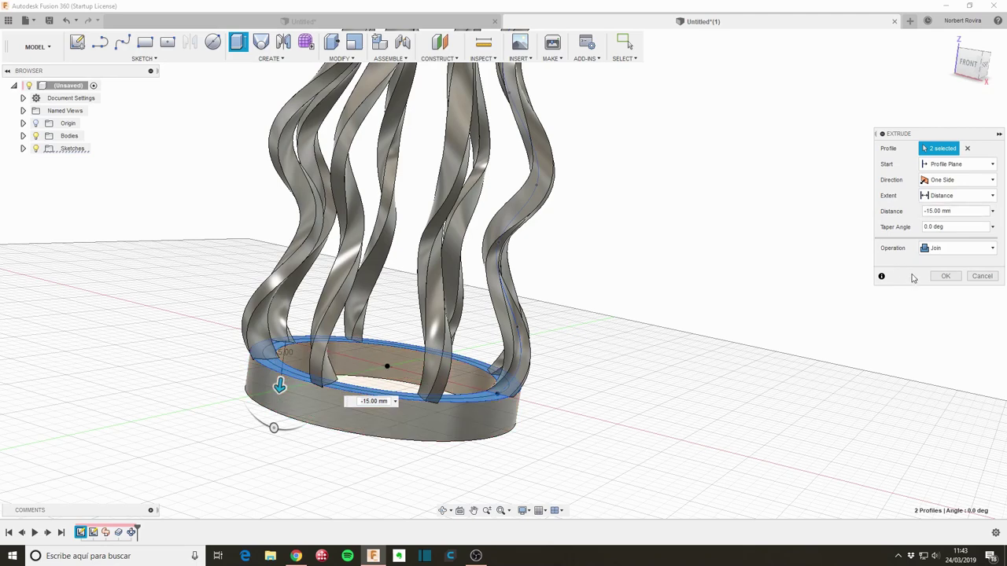
{"action": "left_click_drag", "start_coordinate": [955, 211], "coordinate": [901, 215]}
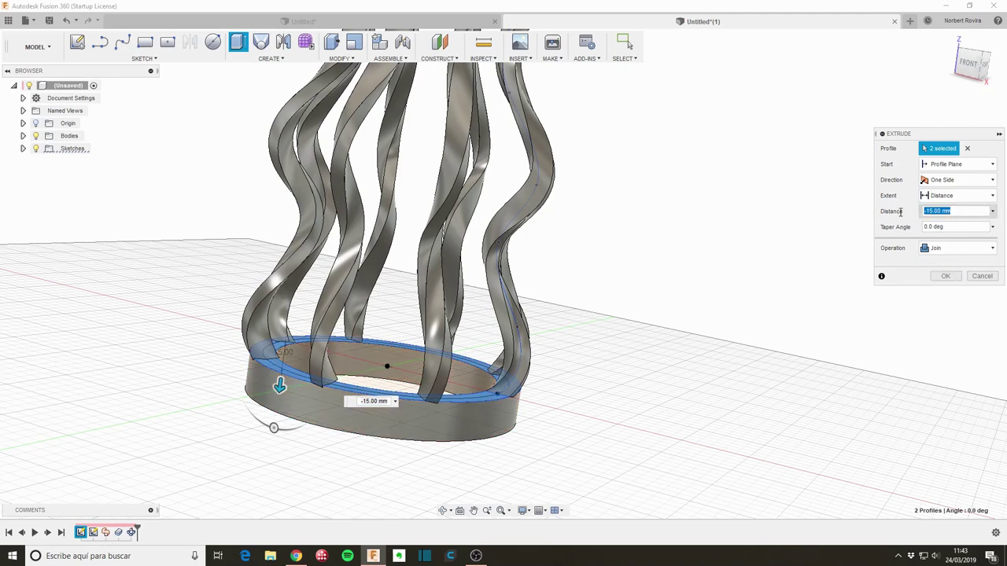
{"action": "type", "text": "-10"}
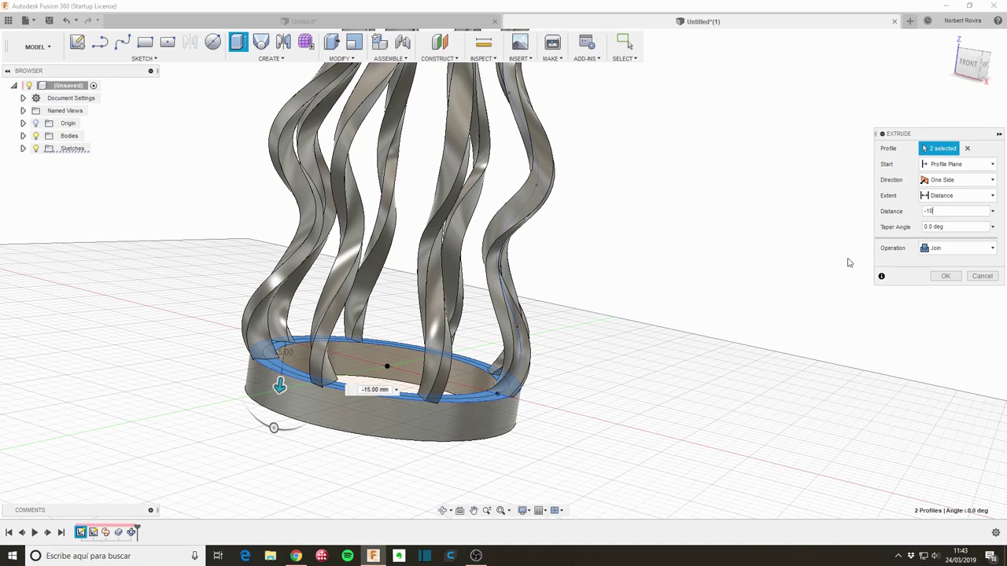
{"action": "left_click", "coordinate": [945, 278]}
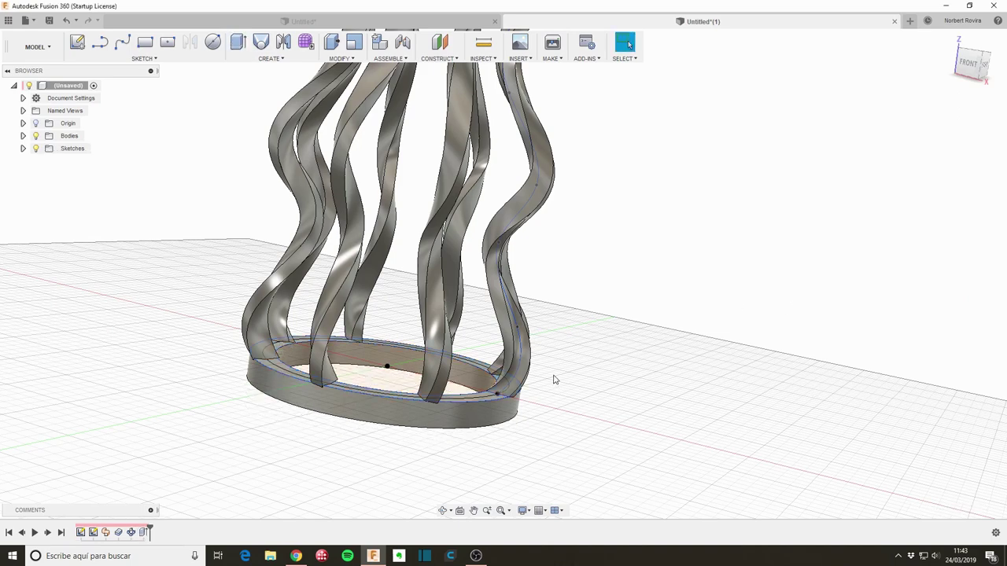
Orbit the model to inspect the new base ring
{"action": "scroll", "coordinate": [472, 370], "scroll_direction": "down", "scroll_amount": 3}
{"action": "scroll", "coordinate": [454, 356], "scroll_direction": "down", "scroll_amount": 1}
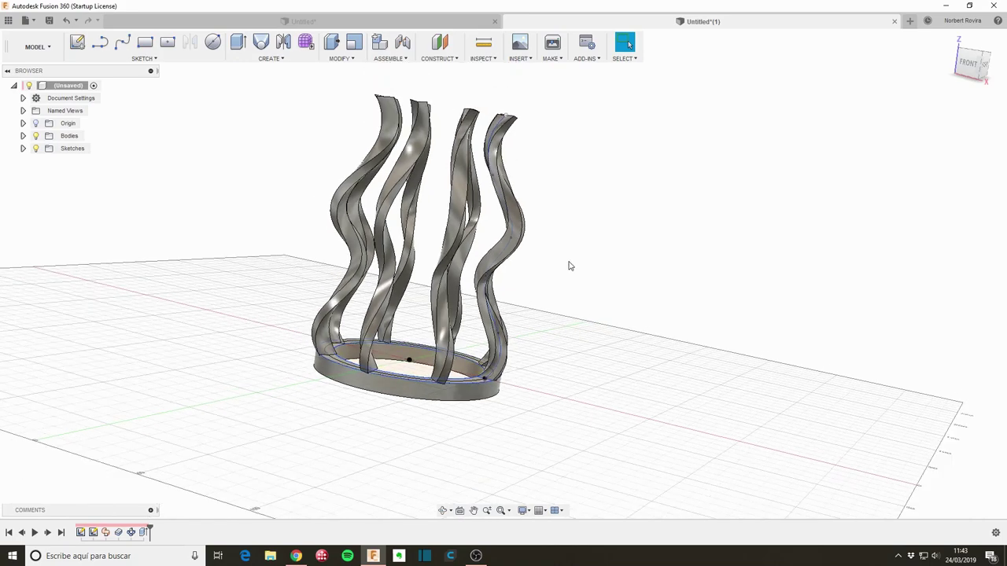
{"action": "mouse_move", "coordinate": [570, 265]}
{"action": "middle_mouse_down", "text": "shift"}
{"action": "mouse_move", "coordinate": [563, 237]}
{"action": "mouse_move", "coordinate": [629, 308]}
{"action": "mouse_move", "coordinate": [614, 250]}
{"action": "middle_mouse_up", "text": "shift"}
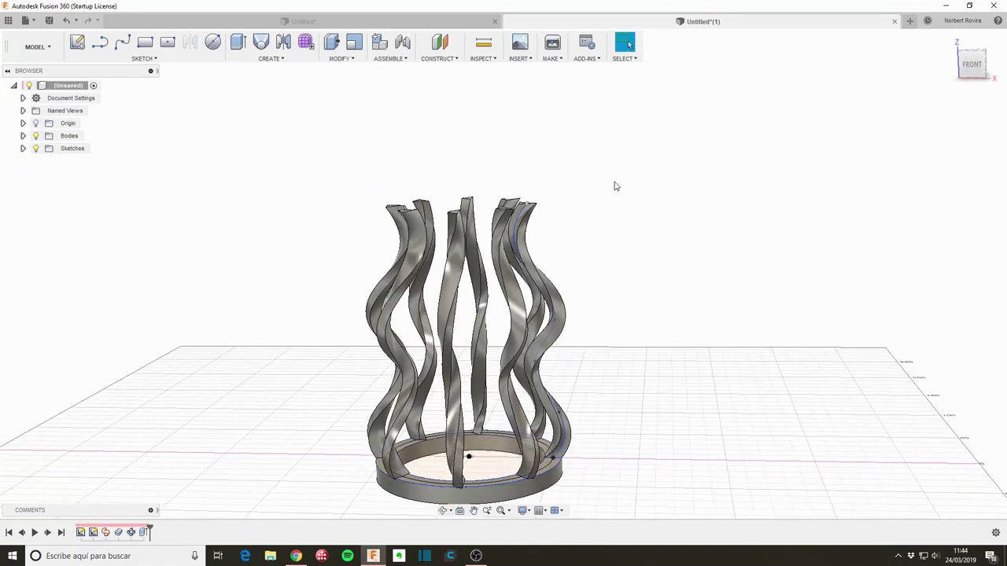
{"action": "left_click", "coordinate": [442, 61]}
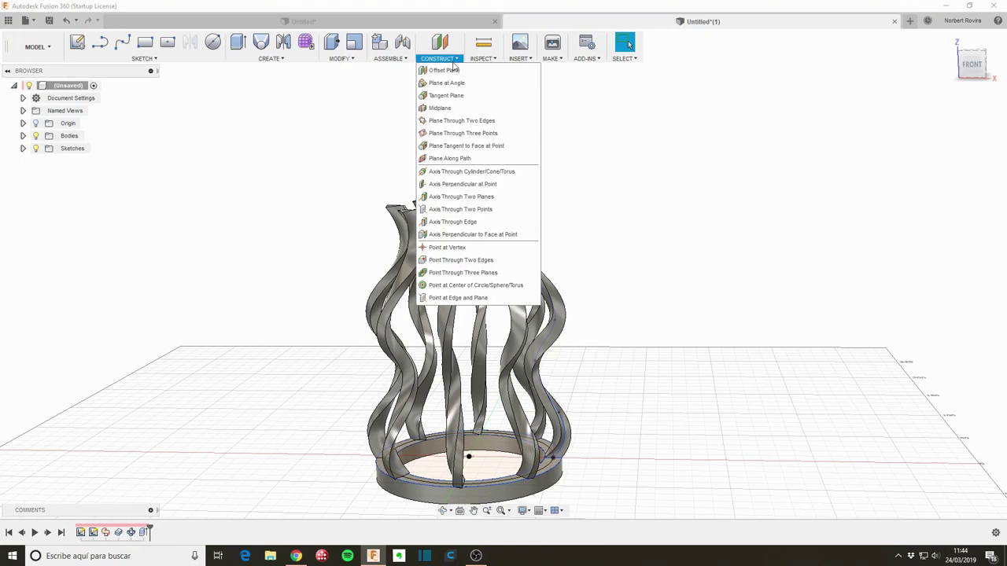
{"action": "left_click", "coordinate": [453, 72]}
Begin a plane through three points at the top of a ribbon strand, then cancel it
{"action": "middle_click_drag", "start_coordinate": [460, 165], "coordinate": [465, 171], "text": "shift"}
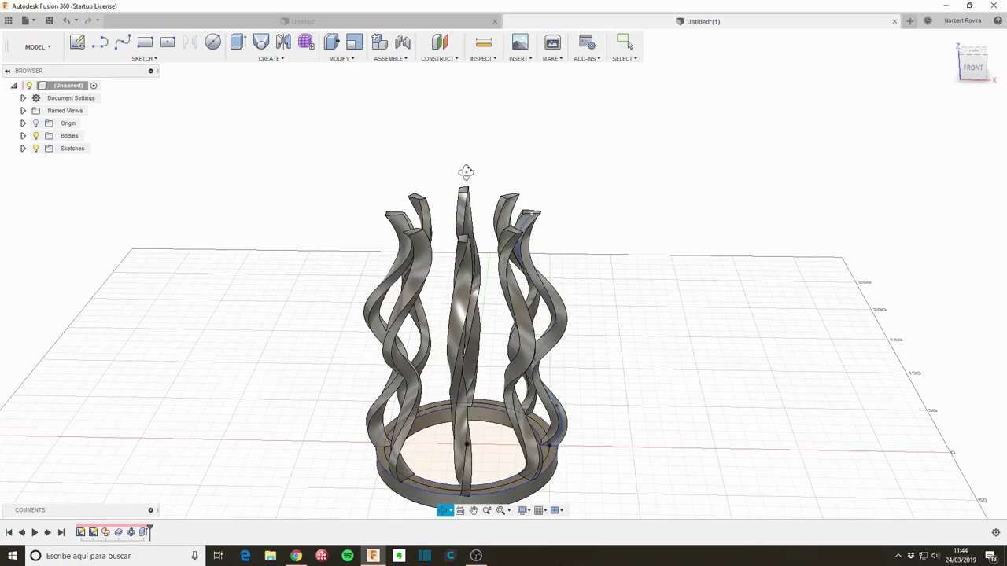
{"action": "middle_click_drag", "start_coordinate": [466, 171], "coordinate": [466, 174], "text": "shift"}
{"action": "left_click", "coordinate": [439, 58]}
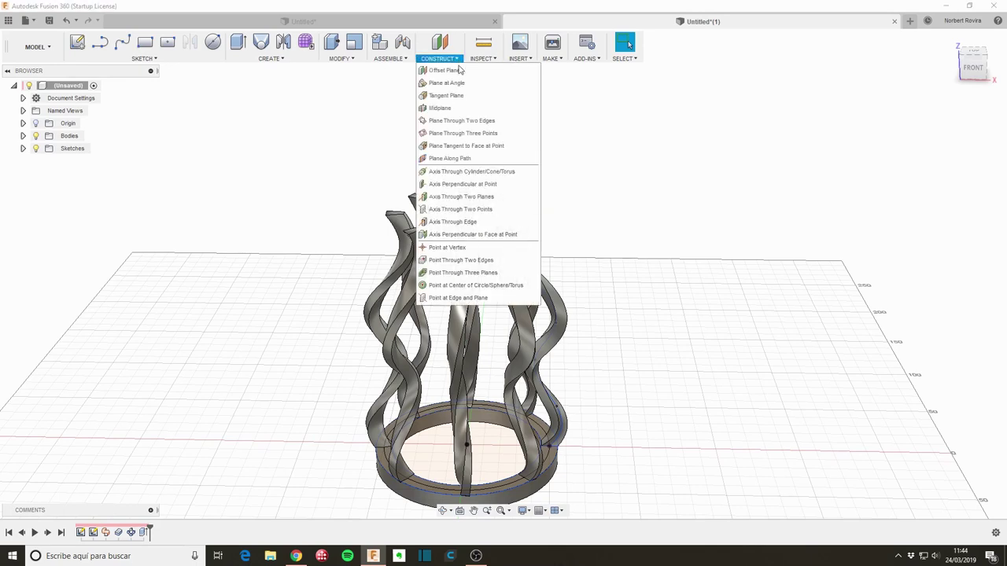
{"action": "left_click", "coordinate": [467, 133]}
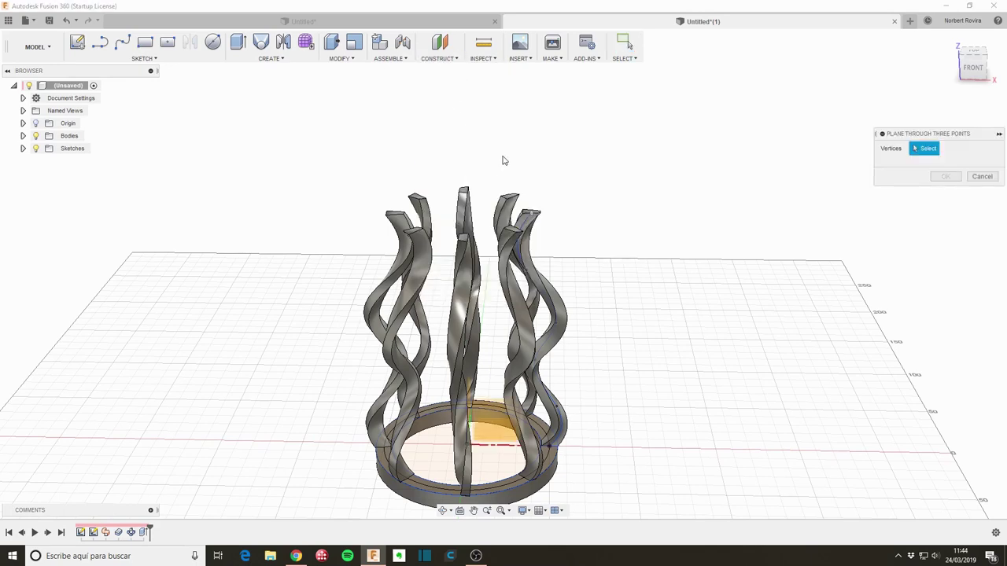
{"action": "left_click", "coordinate": [508, 198]}
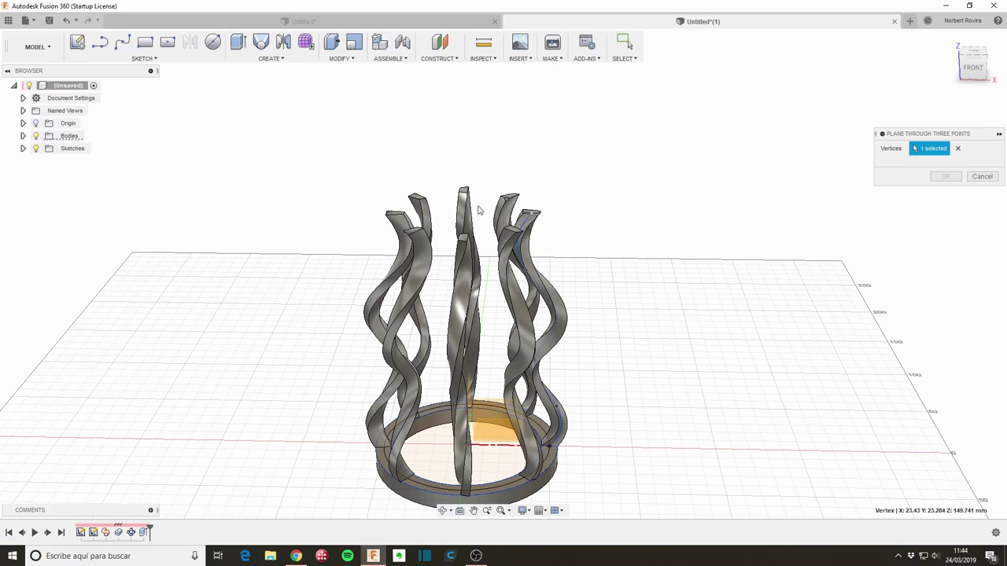
{"action": "middle_click_drag", "start_coordinate": [442, 211], "coordinate": [446, 231], "text": "shift"}
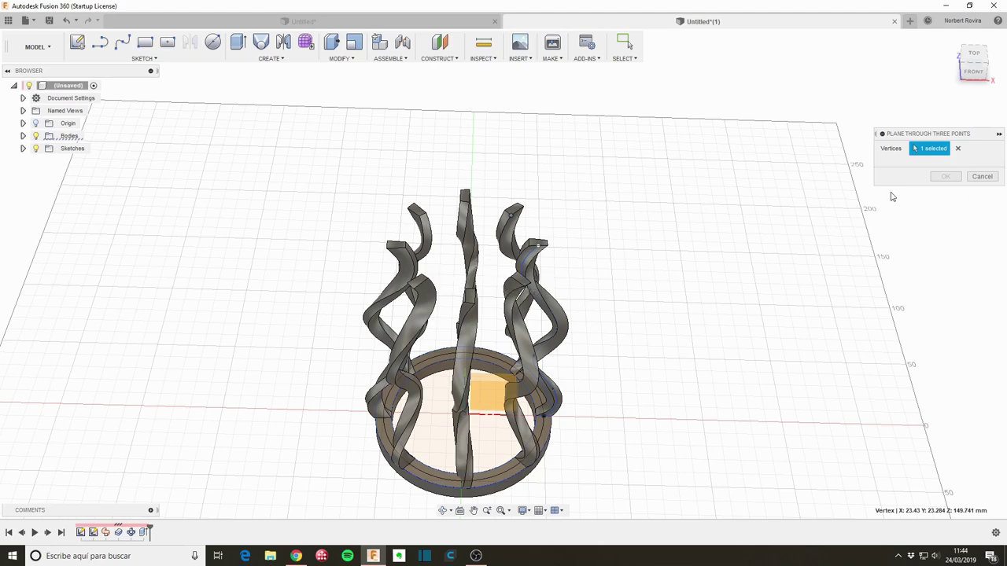
{"action": "left_click", "coordinate": [982, 178]}
Start an offset construction plane from the XY plane
{"action": "left_click", "coordinate": [440, 58]}
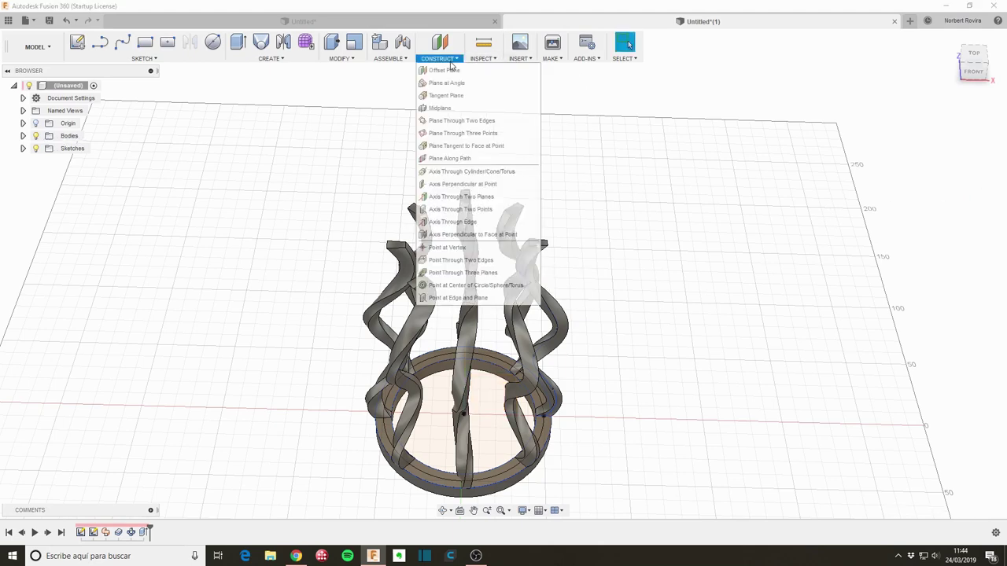
{"action": "left_click", "coordinate": [454, 70]}
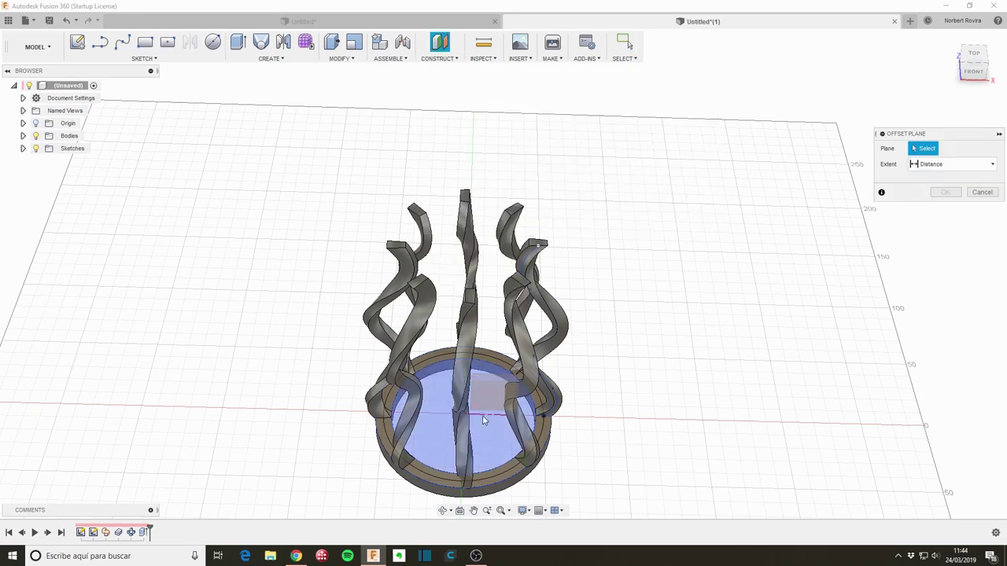
{"action": "middle_click_drag", "start_coordinate": [652, 400], "coordinate": [549, 404], "text": "shift"}
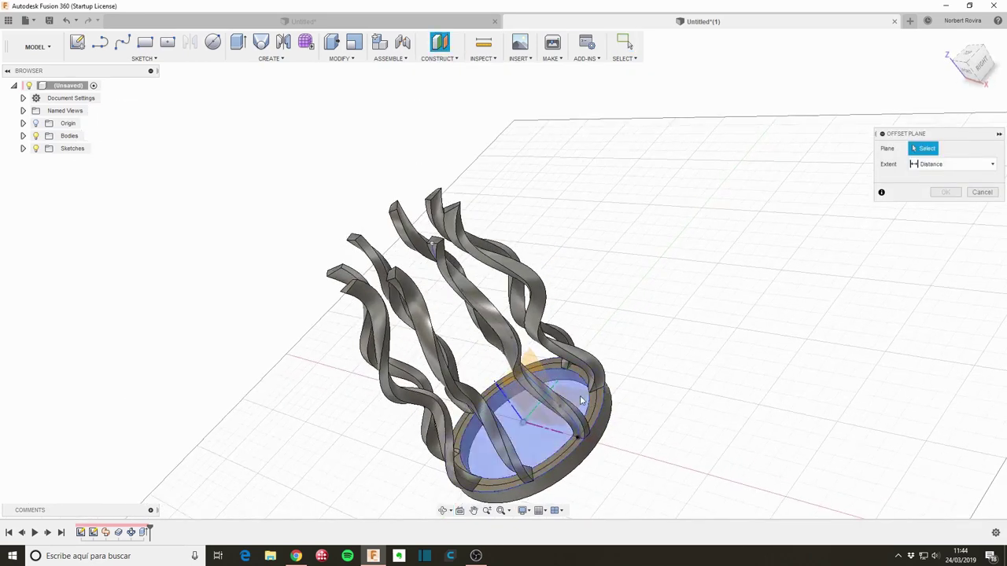
{"action": "left_click", "coordinate": [583, 405]}
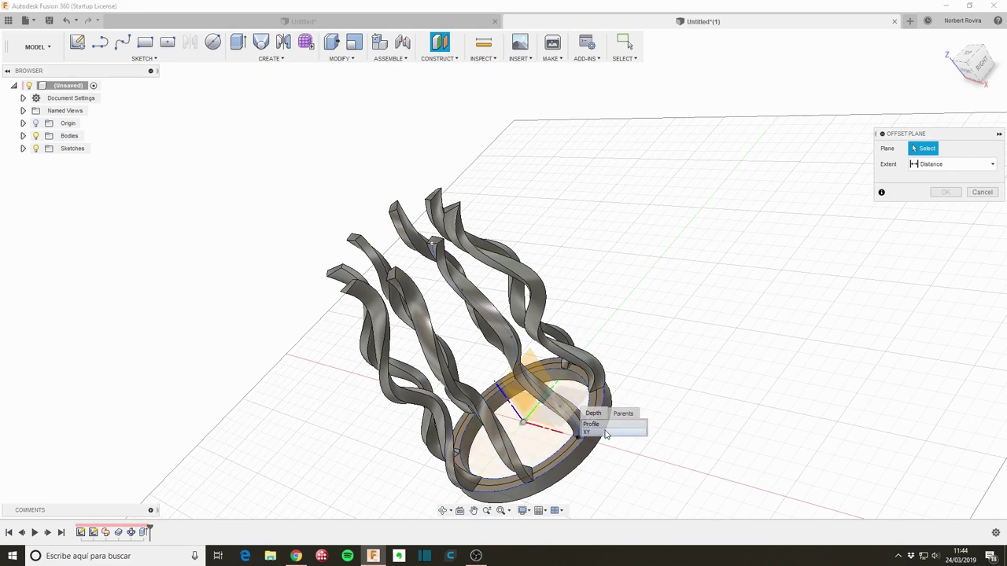
{"action": "left_click", "coordinate": [598, 425]}
{"action": "left_click_drag", "start_coordinate": [505, 331], "coordinate": [471, 281]}
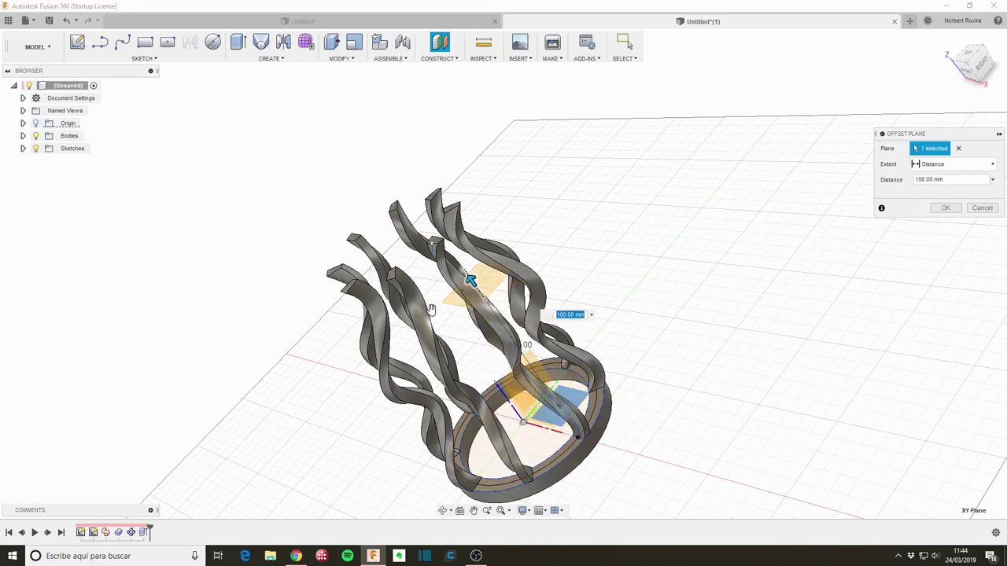
Set the plane's extent To Object at a ribbon tip and create it
{"action": "left_click", "coordinate": [952, 164]}
{"action": "left_click", "coordinate": [937, 193]}
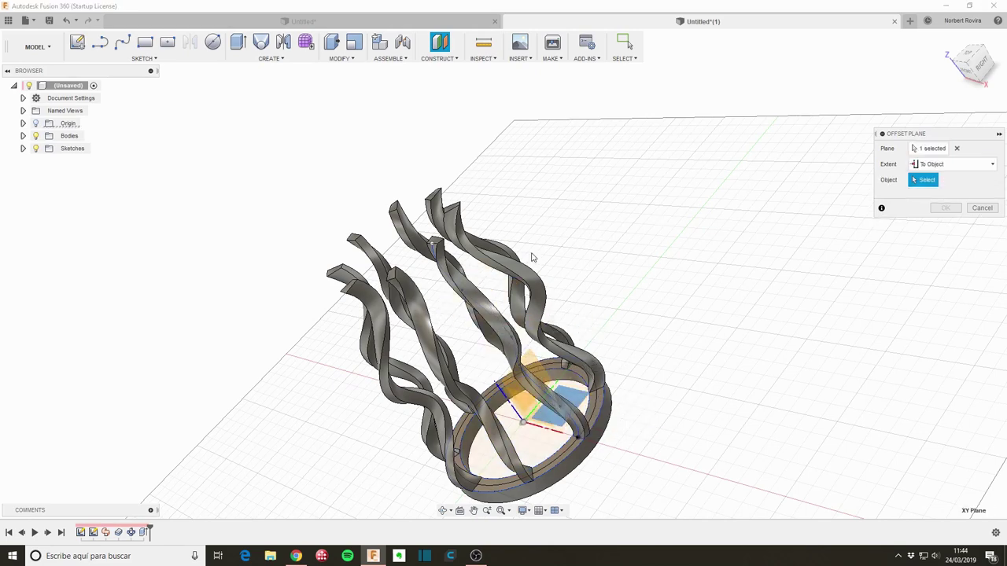
{"action": "left_click", "coordinate": [424, 211]}
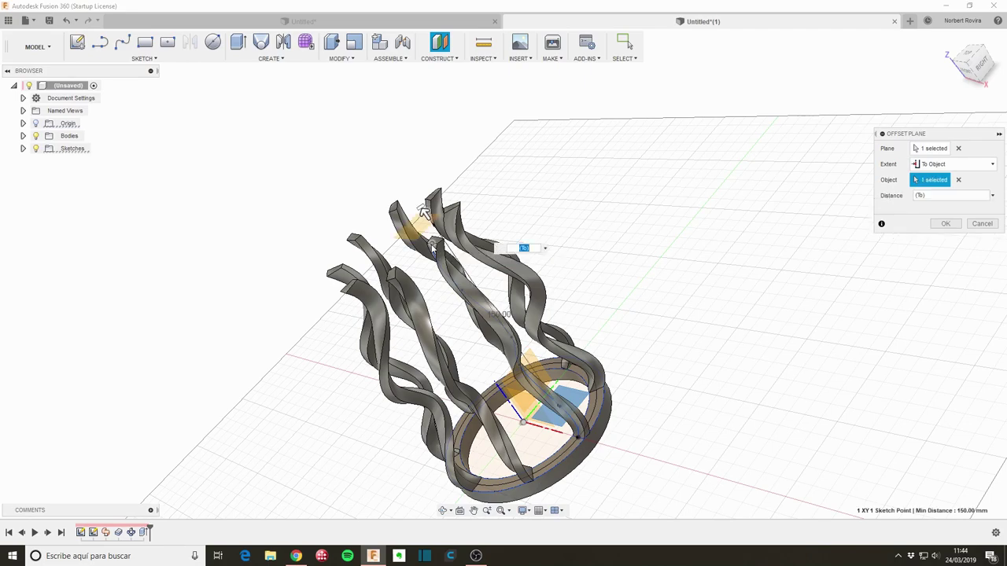
{"action": "mouse_move", "coordinate": [555, 175]}
{"action": "middle_mouse_down", "text": "shift"}
{"action": "mouse_move", "coordinate": [585, 184]}
{"action": "mouse_move", "coordinate": [560, 245]}
{"action": "middle_mouse_up", "text": "shift"}
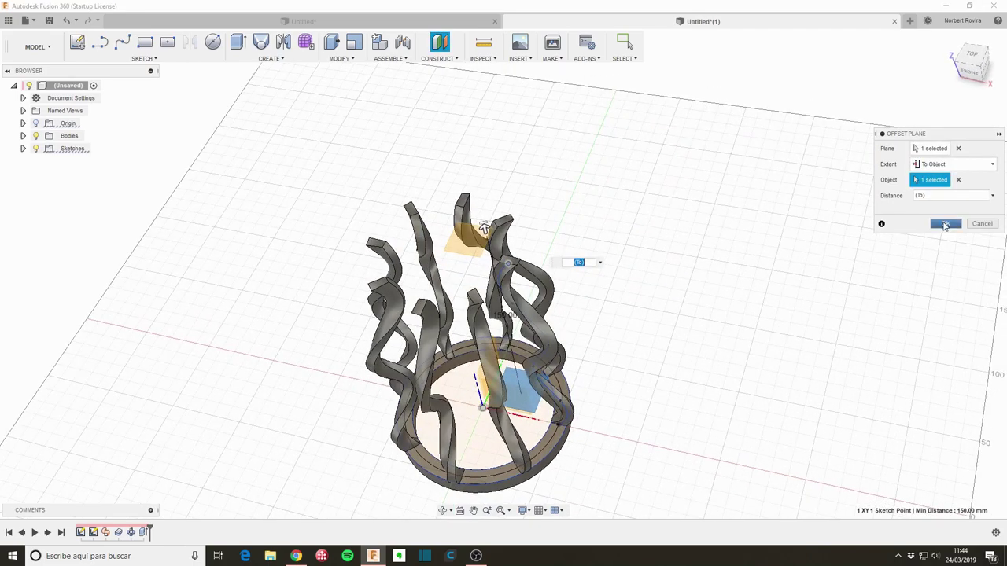
{"action": "left_click", "coordinate": [945, 224]}
{"action": "mouse_move", "coordinate": [482, 262]}
{"action": "left_mouse_down"}
{"action": "mouse_move", "coordinate": [462, 234]}
{"action": "mouse_move", "coordinate": [369, 173]}
{"action": "left_mouse_up"}
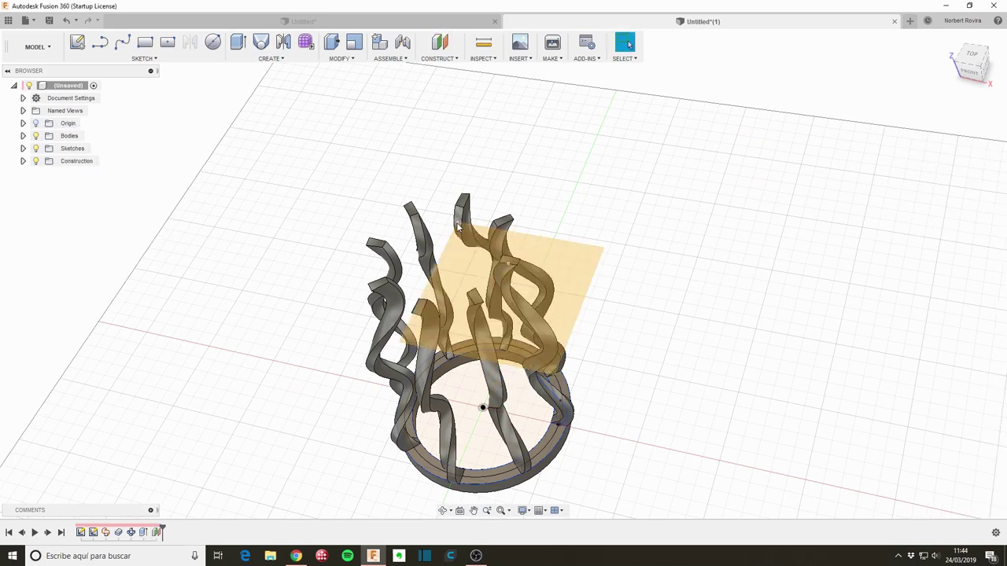
{"action": "mouse_move", "coordinate": [699, 301]}
{"action": "middle_mouse_down", "text": "shift"}
{"action": "mouse_move", "coordinate": [679, 281]}
{"action": "mouse_move", "coordinate": [679, 263]}
{"action": "mouse_move", "coordinate": [669, 265]}
{"action": "mouse_move", "coordinate": [665, 294]}
{"action": "middle_mouse_up", "text": "shift"}
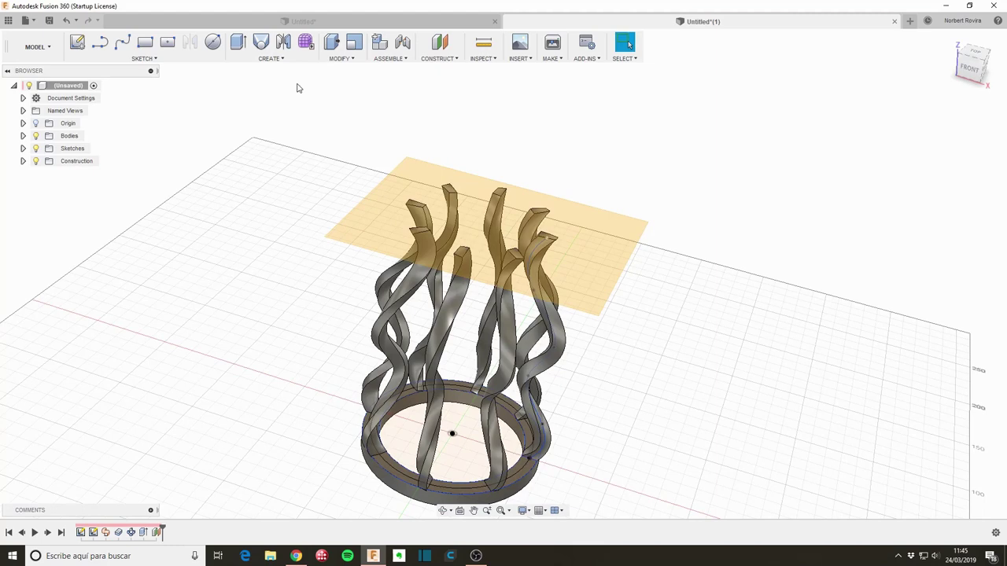
Sketch on the top offset plane, project the base's inner circle, and finish the sketch
{"action": "left_click", "coordinate": [77, 43]}
{"action": "left_click", "coordinate": [464, 193]}
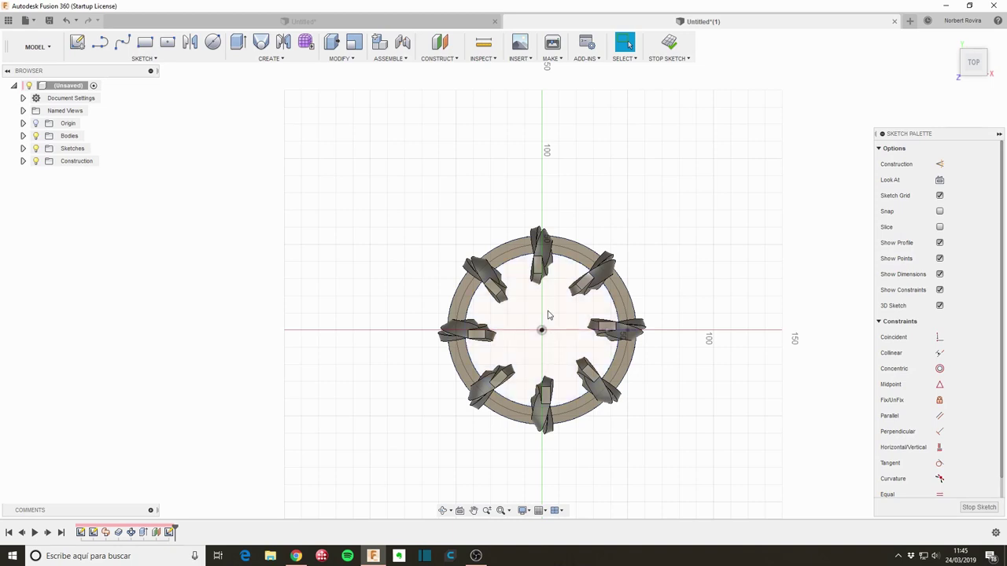
{"action": "key", "text": "p"}
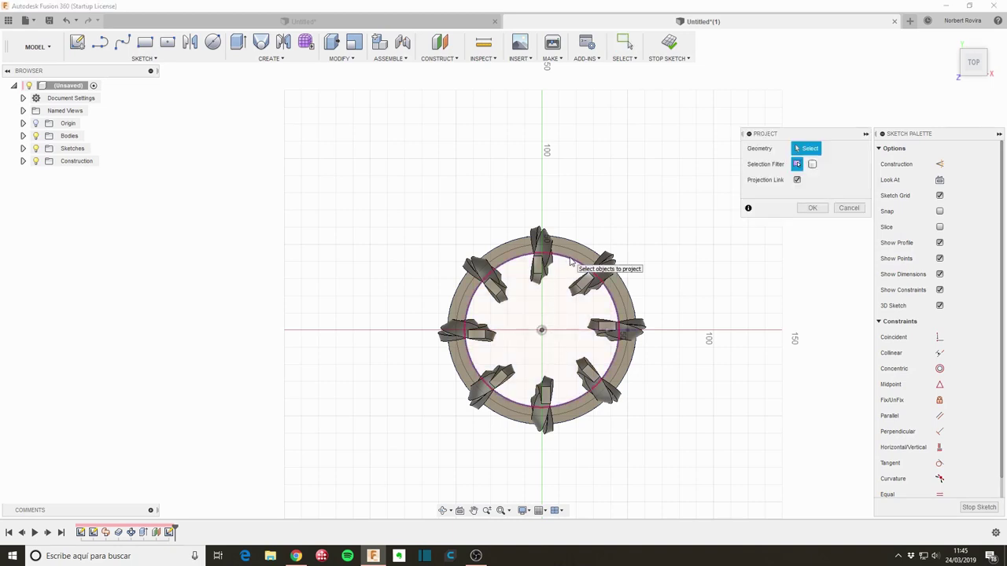
{"action": "left_click", "coordinate": [571, 262]}
{"action": "left_click", "coordinate": [812, 209]}
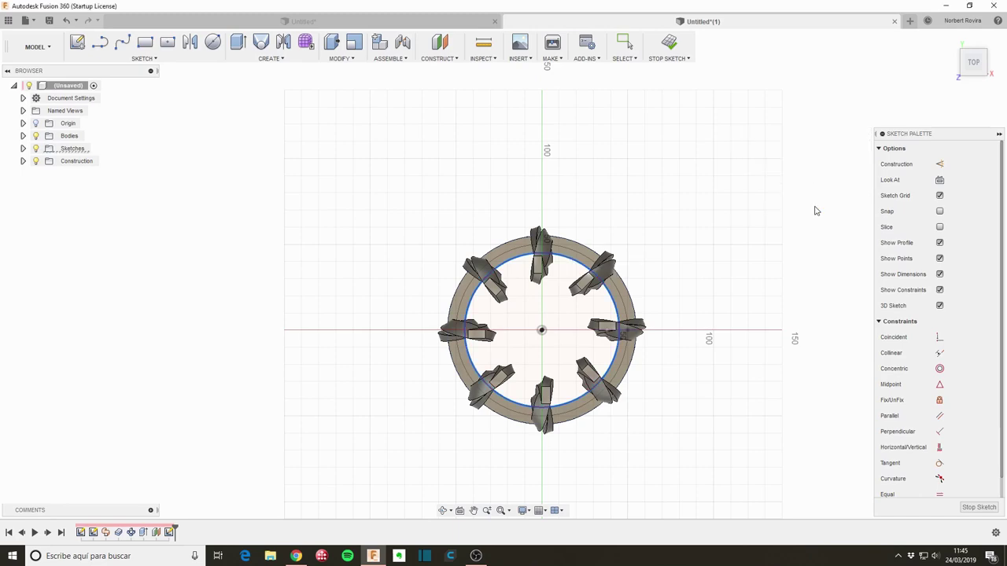
{"action": "left_click", "coordinate": [976, 508]}
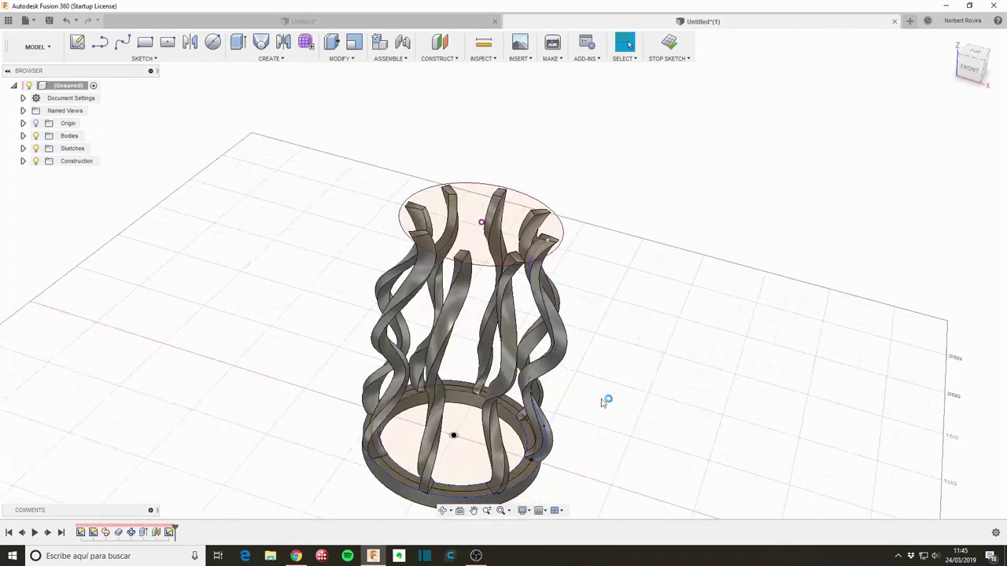
{"action": "left_click", "coordinate": [288, 62]}
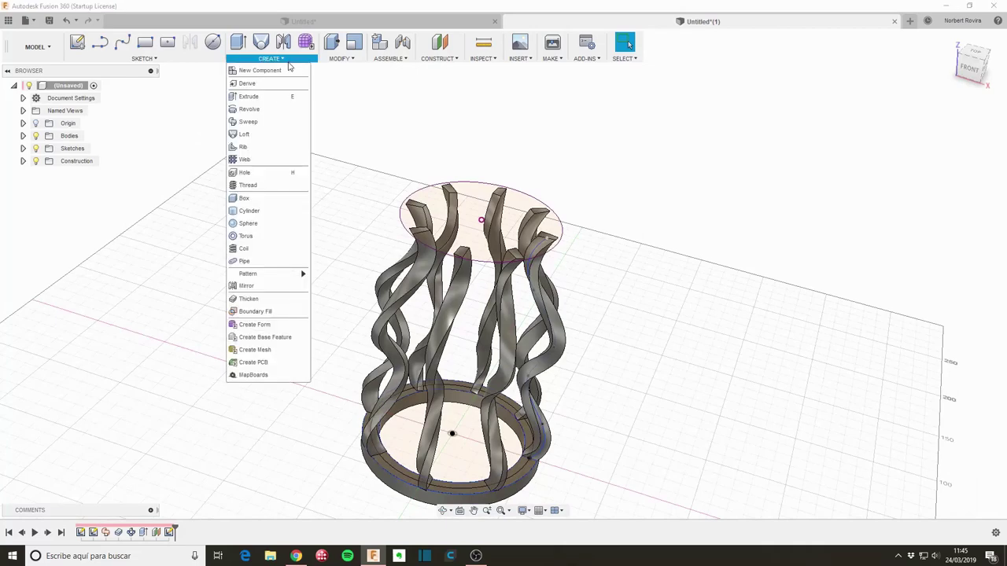
Start a sphere on the top circle's sketch plane and switch to the TOP view
{"action": "left_click", "coordinate": [248, 223]}
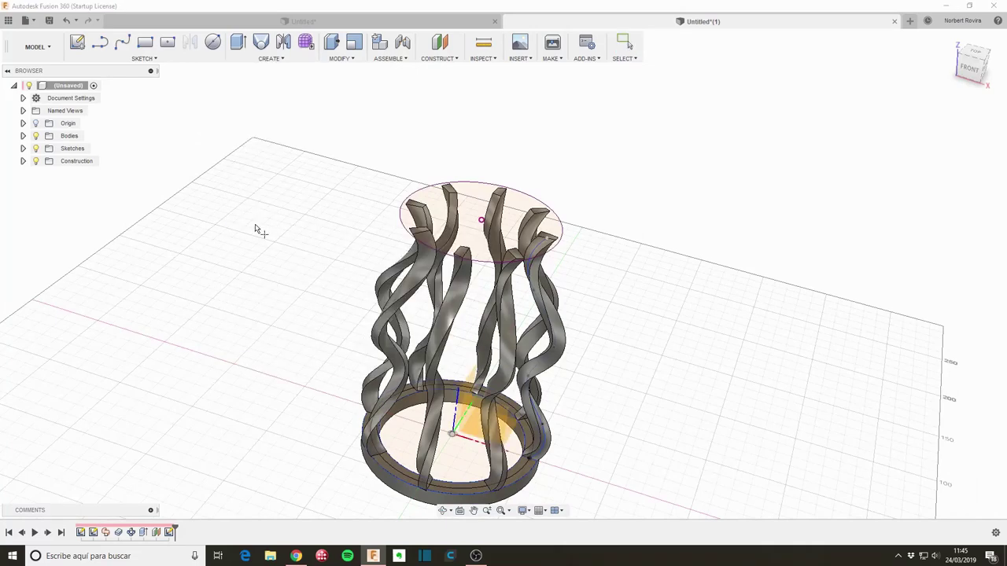
{"action": "left_click", "coordinate": [469, 213]}
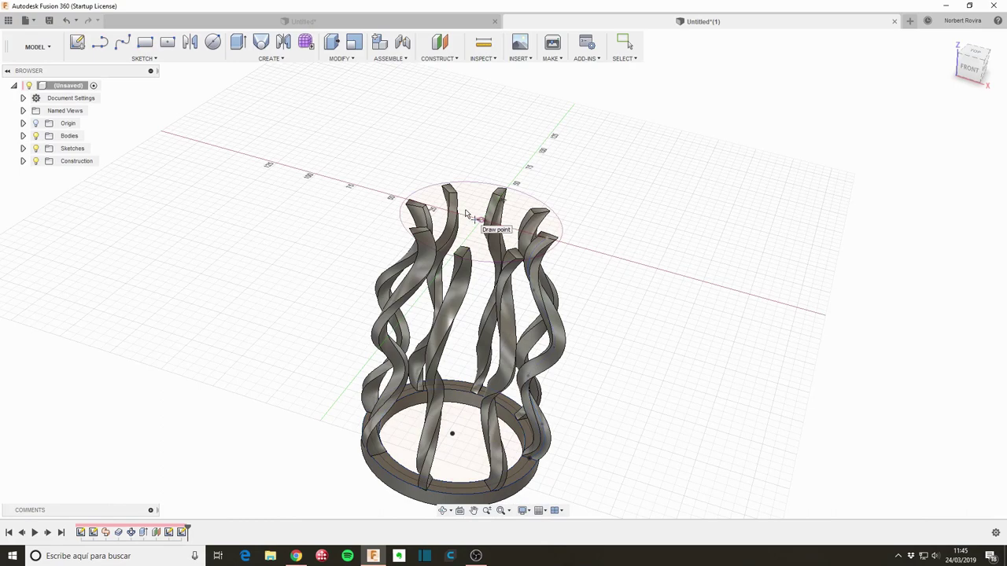
{"action": "left_click", "coordinate": [975, 52]}
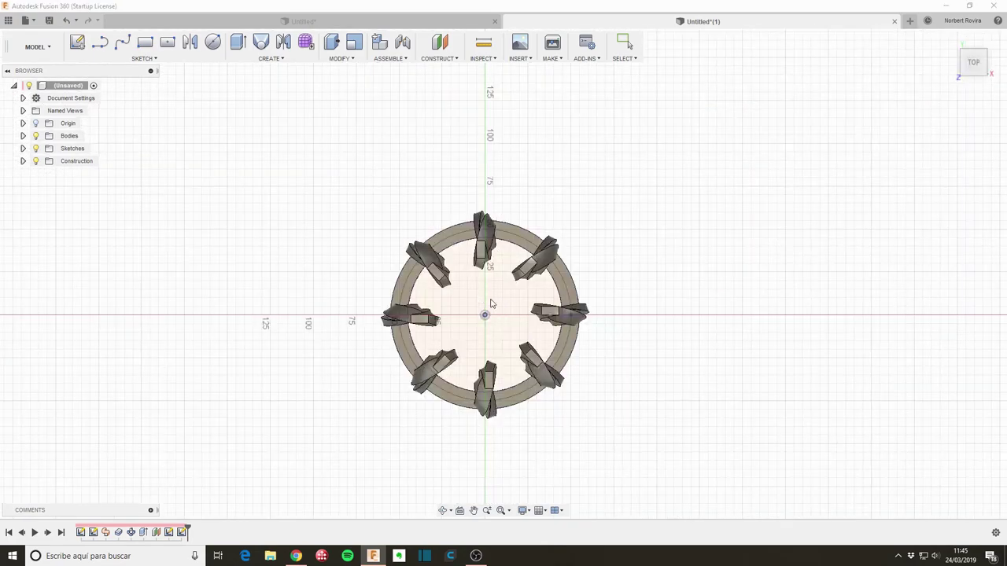
Place the sphere at the top circle's centre with the Join operation
{"action": "left_click", "coordinate": [486, 313]}
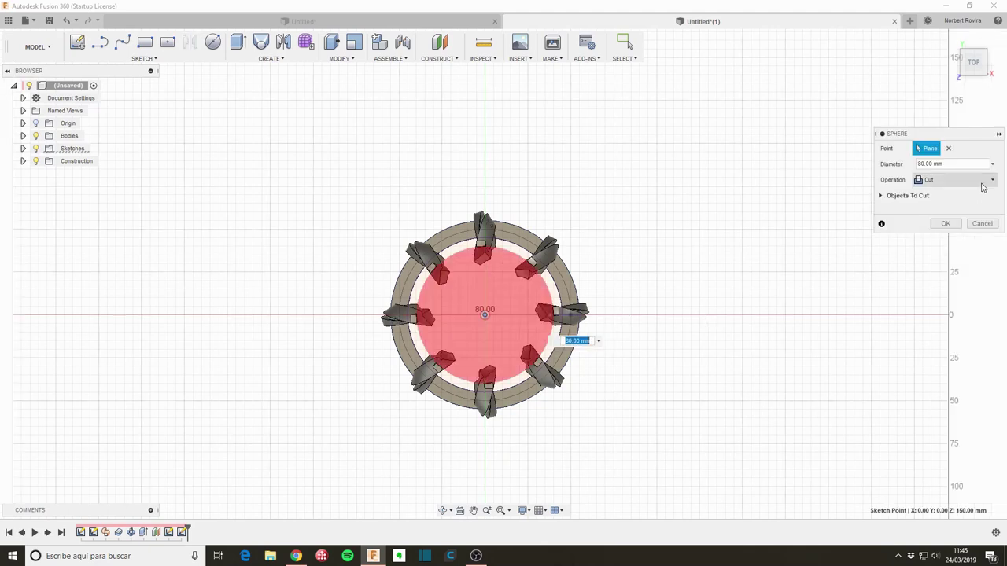
{"action": "left_click", "coordinate": [982, 181]}
{"action": "left_click", "coordinate": [966, 194]}
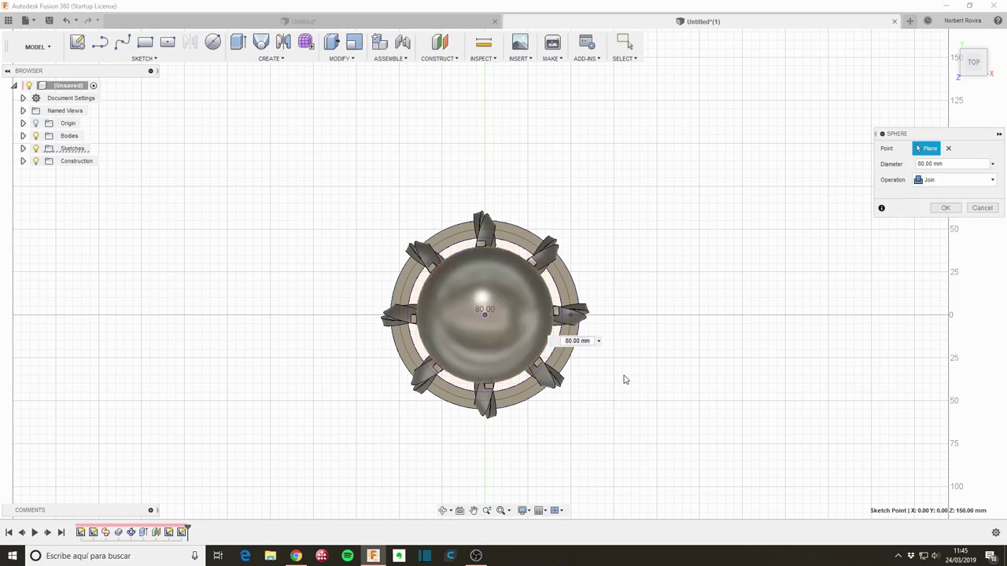
{"action": "middle_click_drag", "start_coordinate": [642, 405], "coordinate": [640, 322], "text": "shift"}
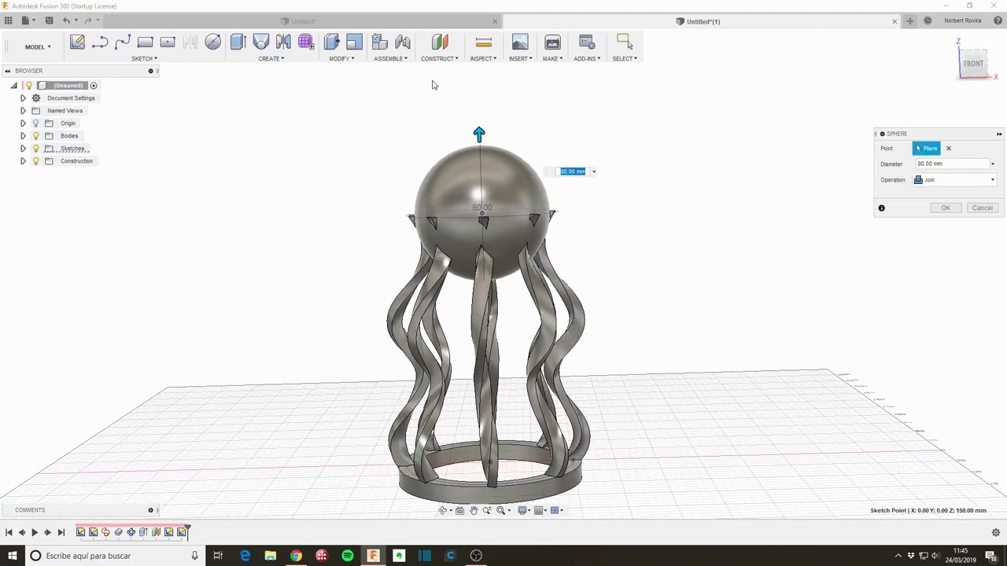
{"action": "left_click", "coordinate": [478, 132]}
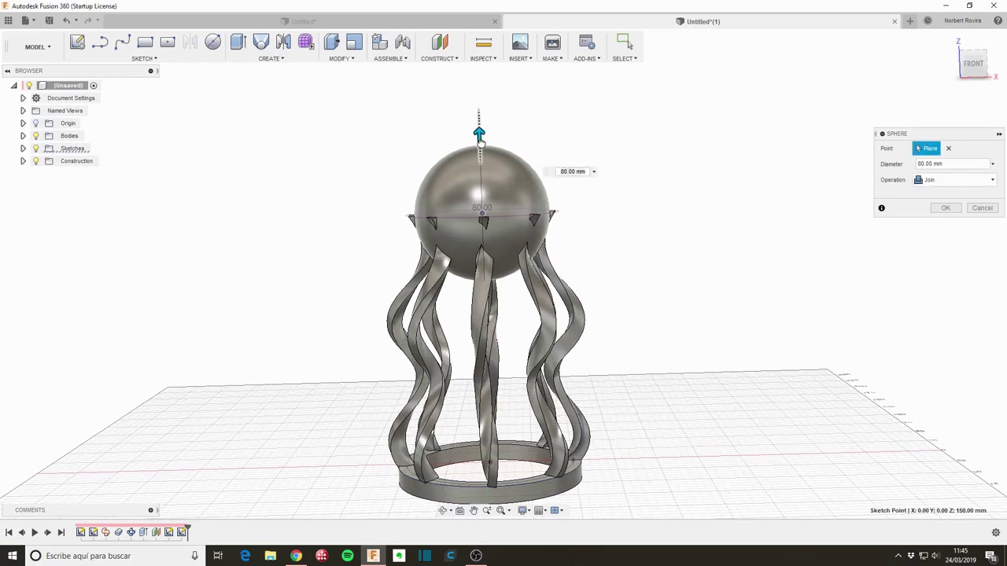
{"action": "left_click_drag", "start_coordinate": [480, 142], "coordinate": [480, 144]}
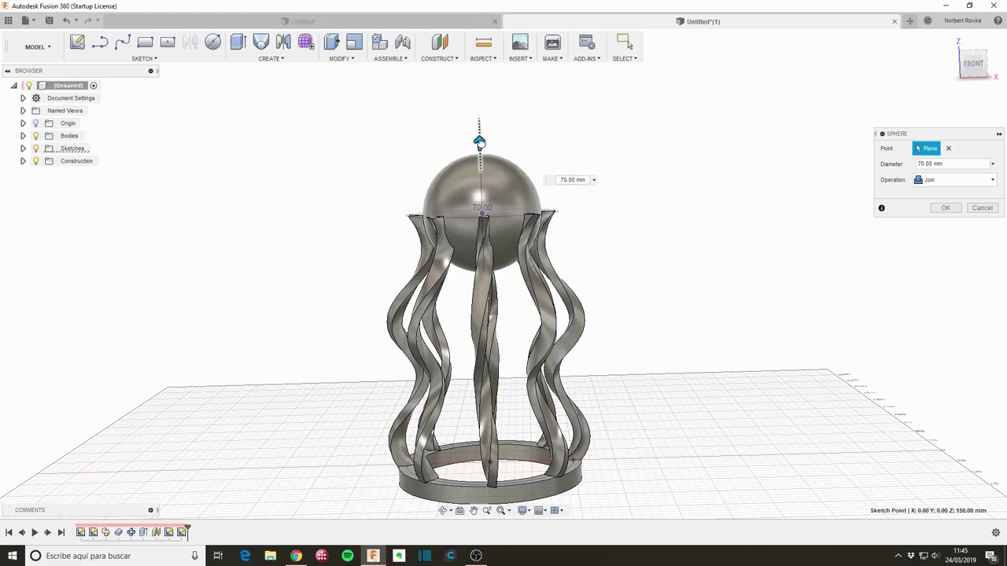
{"action": "mouse_move", "coordinate": [580, 225]}
{"action": "middle_mouse_down", "text": "shift"}
{"action": "mouse_move", "coordinate": [626, 277]}
{"action": "mouse_move", "coordinate": [622, 227]}
{"action": "mouse_move", "coordinate": [593, 213]}
{"action": "mouse_move", "coordinate": [562, 221]}
{"action": "mouse_move", "coordinate": [543, 212]}
{"action": "middle_mouse_up", "text": "shift"}
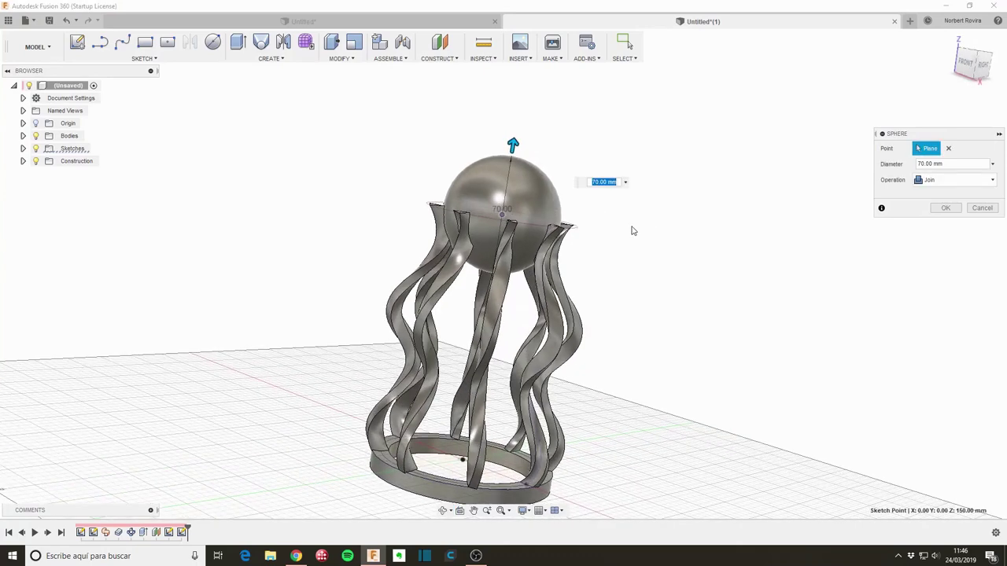
Set the sphere diameter to 75 mm and confirm it
{"action": "left_click", "coordinate": [512, 142]}
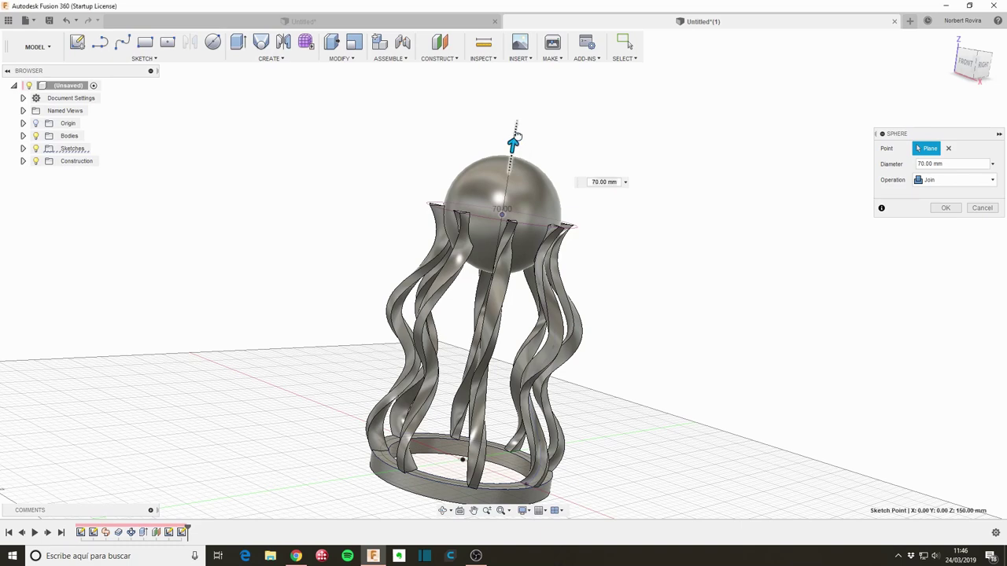
{"action": "left_click_drag", "start_coordinate": [516, 135], "coordinate": [516, 134]}
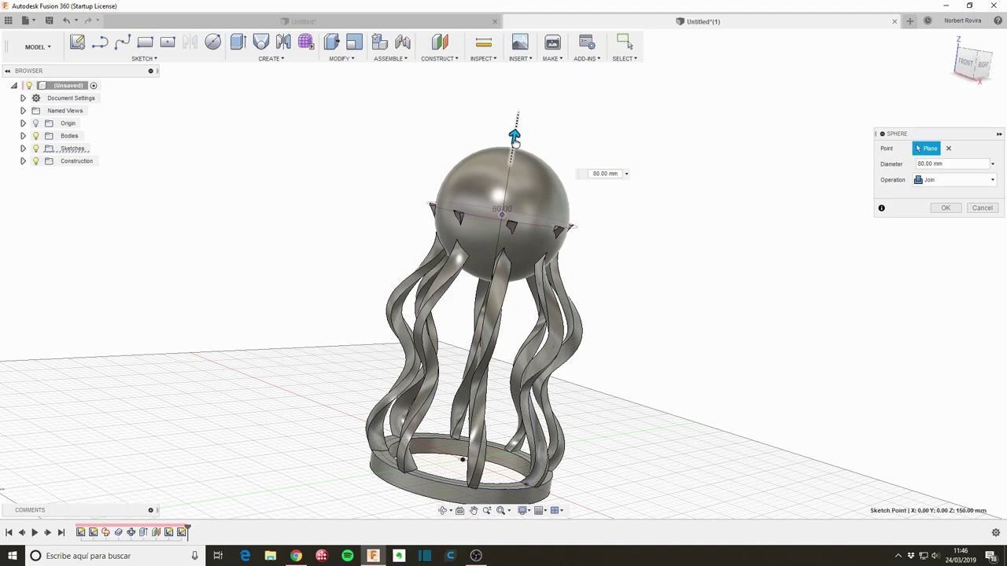
{"action": "type", "text": "75"}
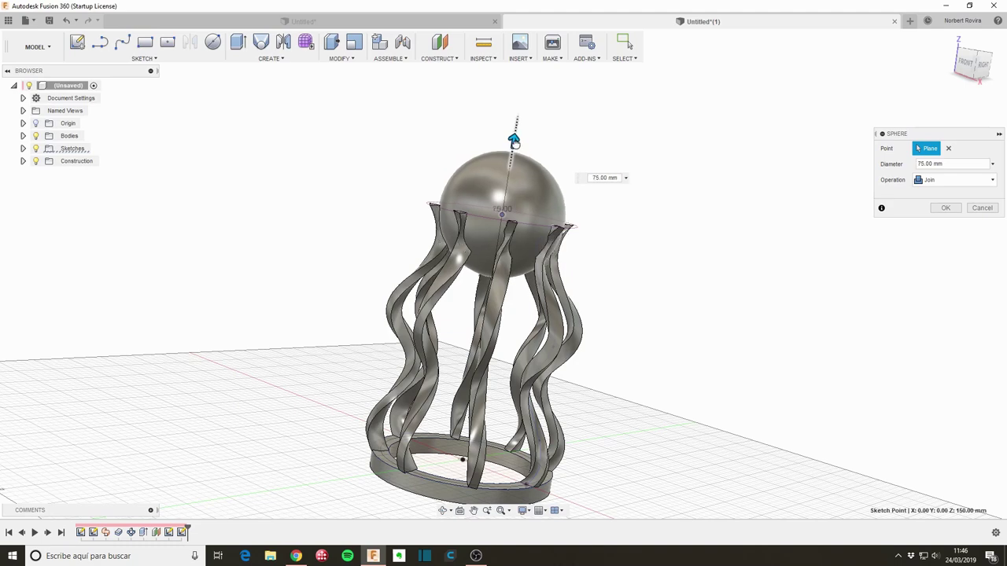
{"action": "key", "text": "Return"}
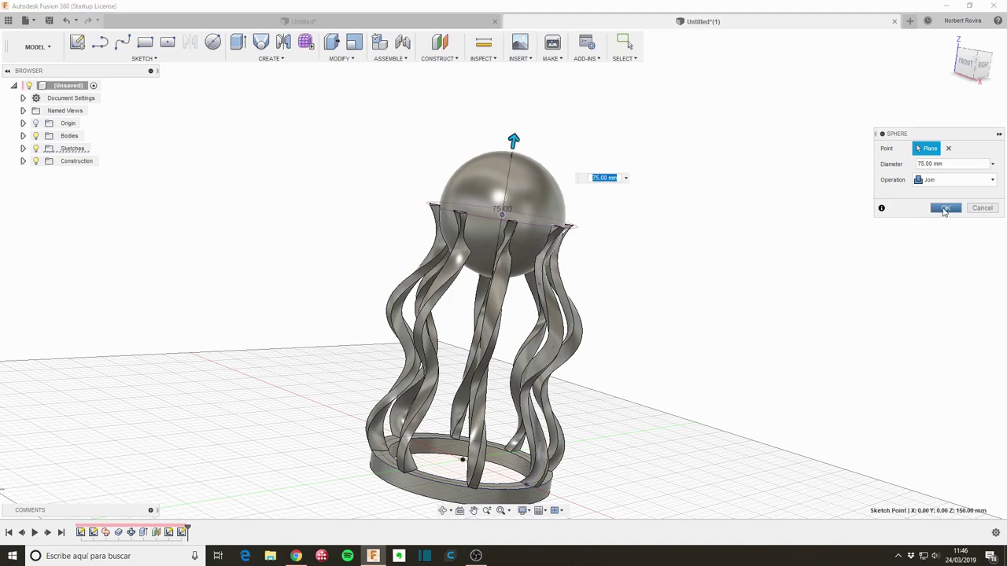
{"action": "left_click", "coordinate": [944, 210]}
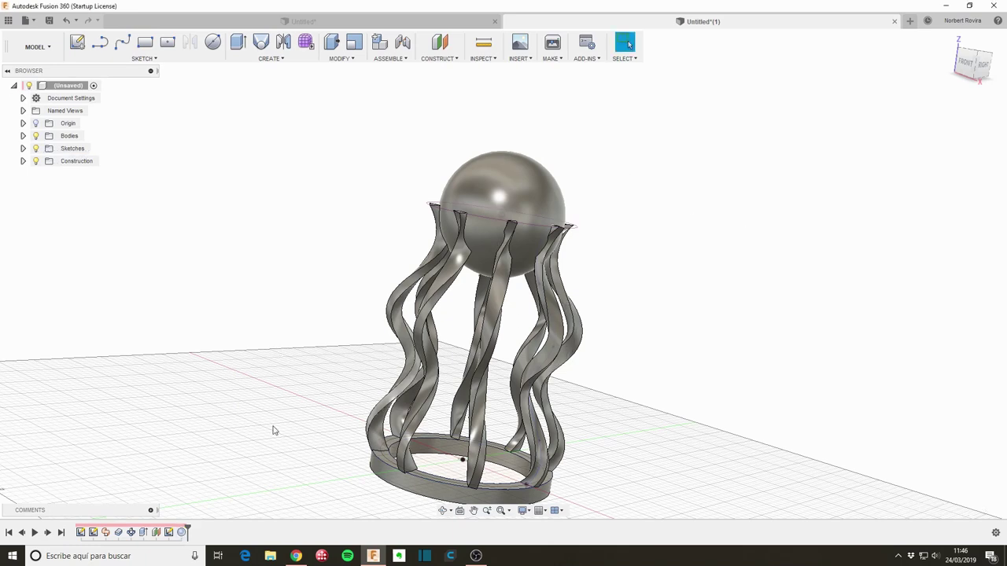
Change the top offset plane's extent to a fixed Distance of 155 mm
{"action": "mouse_move", "coordinate": [674, 338]}
{"action": "middle_mouse_down", "text": "shift"}
{"action": "mouse_move", "coordinate": [650, 362]}
{"action": "mouse_move", "coordinate": [666, 333]}
{"action": "middle_mouse_up", "text": "shift"}
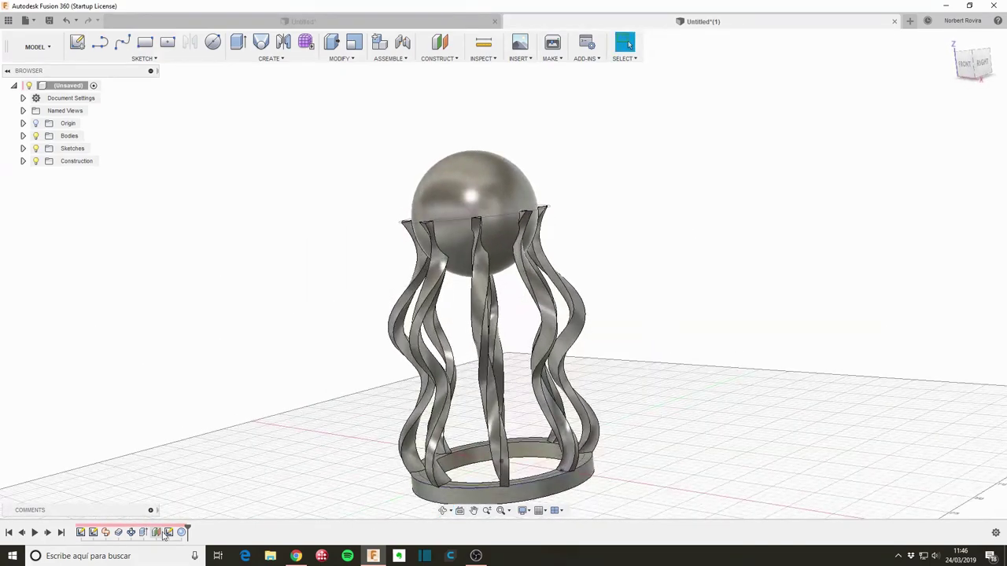
{"action": "right_click", "coordinate": [158, 533]}
{"action": "left_click", "coordinate": [197, 438]}
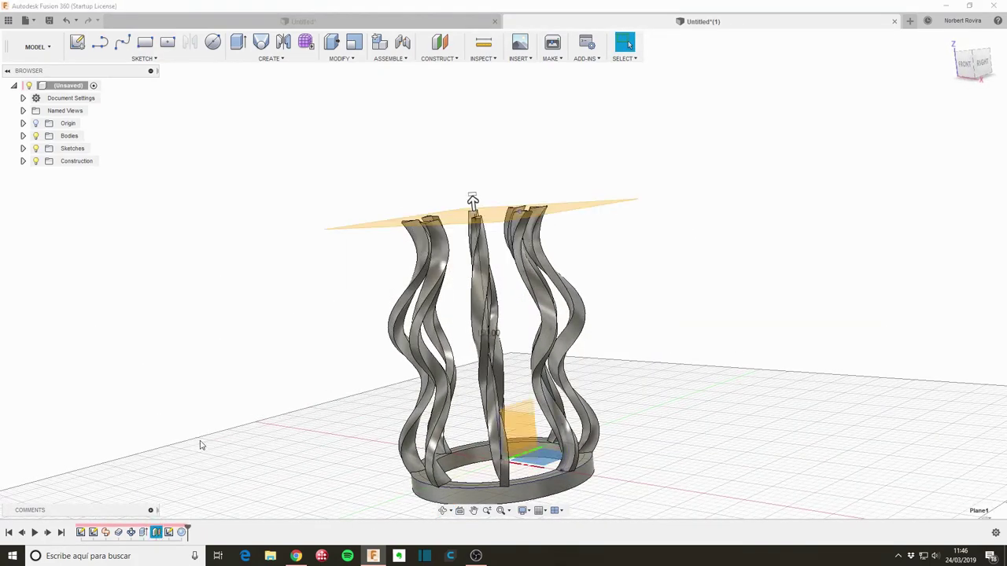
{"action": "left_click", "coordinate": [991, 165]}
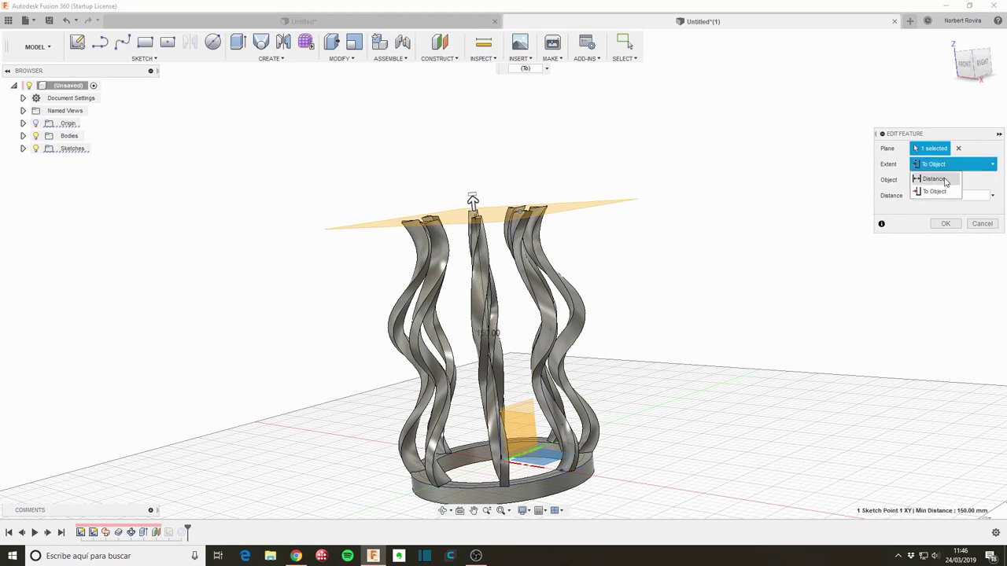
{"action": "left_click", "coordinate": [944, 179]}
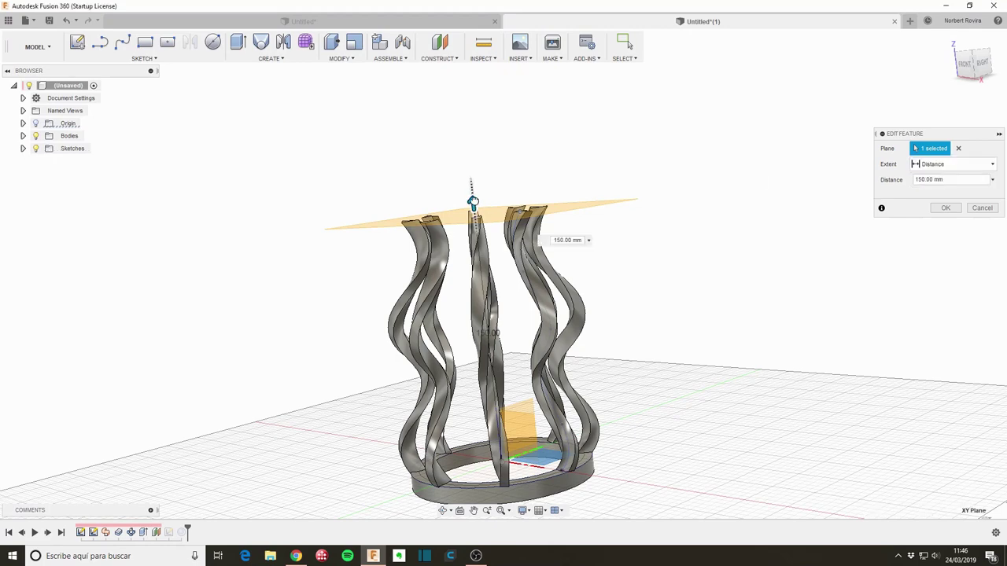
{"action": "left_click_drag", "start_coordinate": [473, 201], "coordinate": [472, 193]}
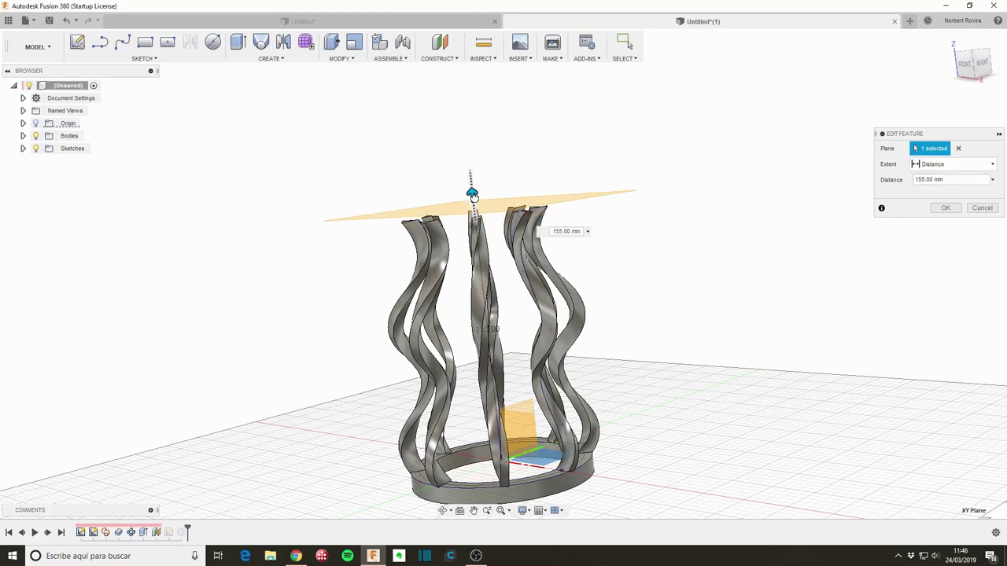
{"action": "left_click", "coordinate": [946, 207]}
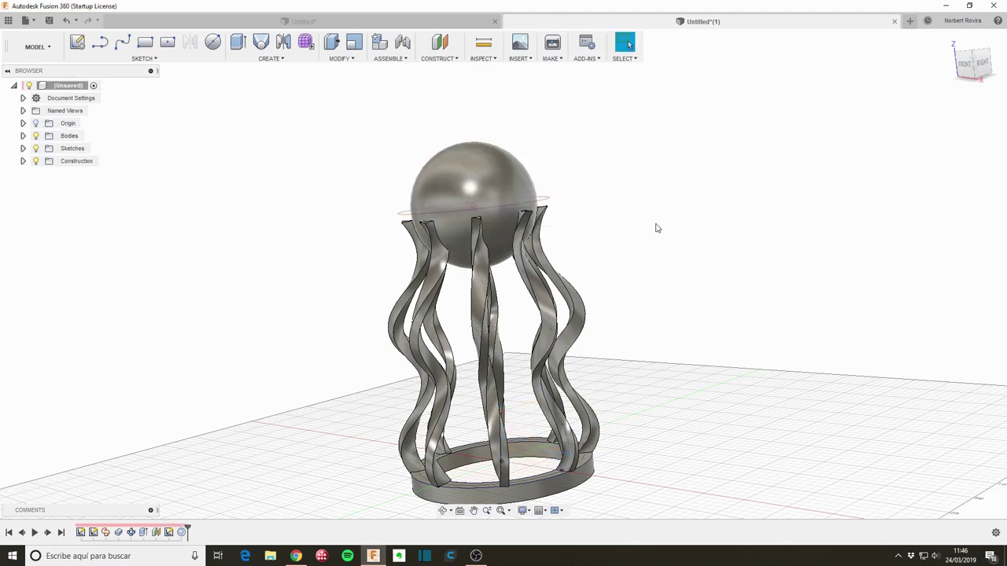
{"action": "mouse_move", "coordinate": [656, 227]}
{"action": "middle_mouse_down", "text": "shift"}
{"action": "mouse_move", "coordinate": [639, 215]}
{"action": "mouse_move", "coordinate": [625, 229]}
{"action": "mouse_move", "coordinate": [642, 274]}
{"action": "mouse_move", "coordinate": [641, 207]}
{"action": "mouse_move", "coordinate": [625, 211]}
{"action": "mouse_move", "coordinate": [632, 216]}
{"action": "middle_mouse_up", "text": "shift"}
{"action": "mouse_move", "coordinate": [630, 346]}
{"action": "middle_mouse_down", "text": "shift"}
{"action": "mouse_move", "coordinate": [616, 407]}
{"action": "mouse_move", "coordinate": [593, 412]}
{"action": "middle_mouse_up", "text": "shift"}
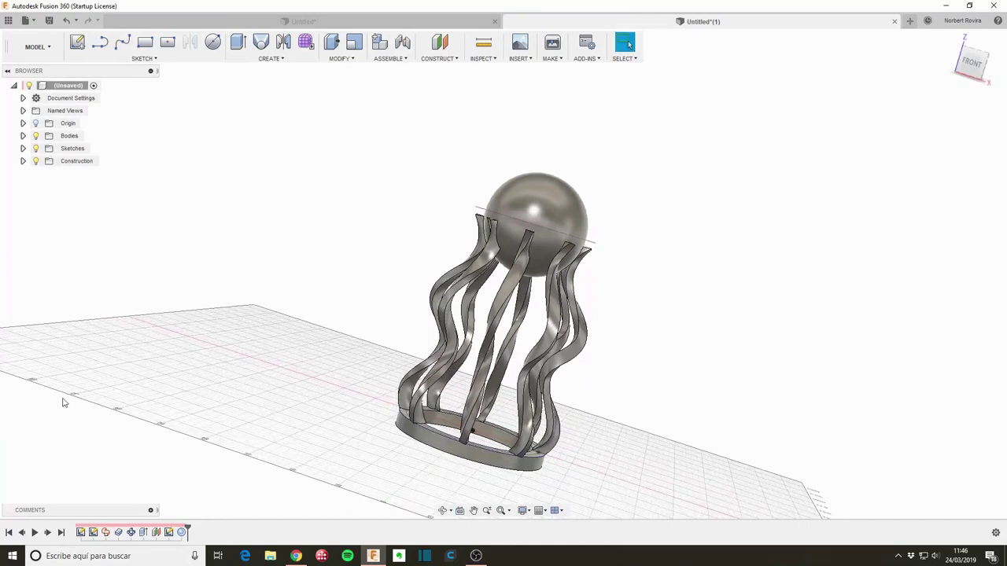
Edit the 75 mm sphere feature and change its operation from Join to New Body
{"action": "right_click", "coordinate": [182, 532]}
{"action": "left_click", "coordinate": [234, 439]}
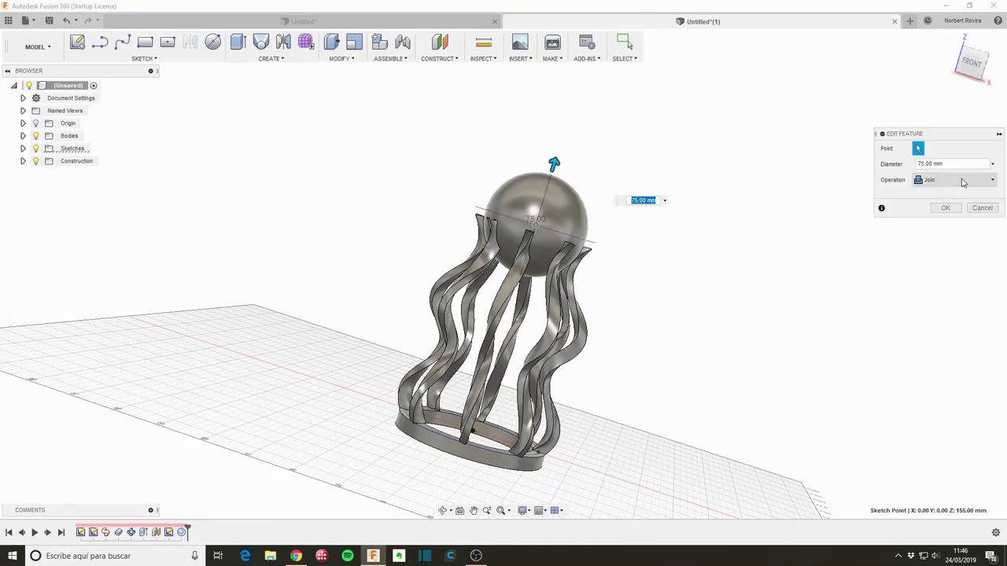
{"action": "left_click", "coordinate": [963, 180]}
{"action": "left_click", "coordinate": [946, 233]}
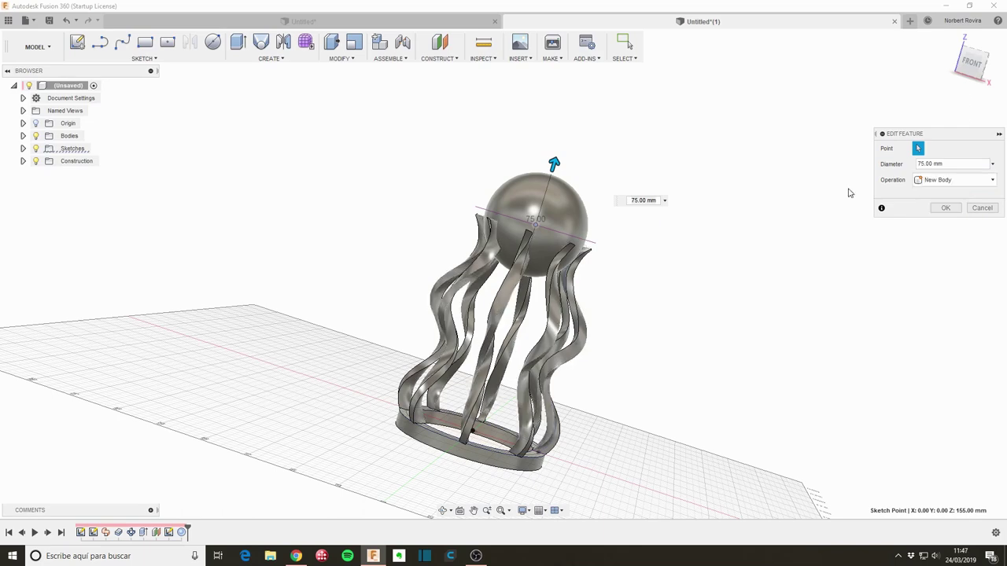
{"action": "left_click", "coordinate": [944, 208]}
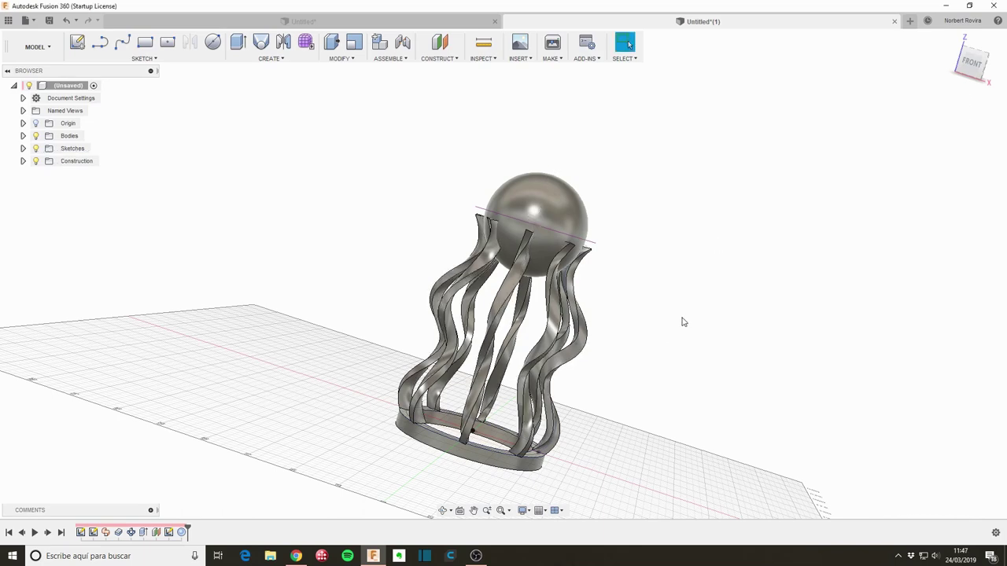
Apply the Glass - Light Color (Blue) appearance from Glass > Color Density to the sphere
{"action": "key", "text": "a"}
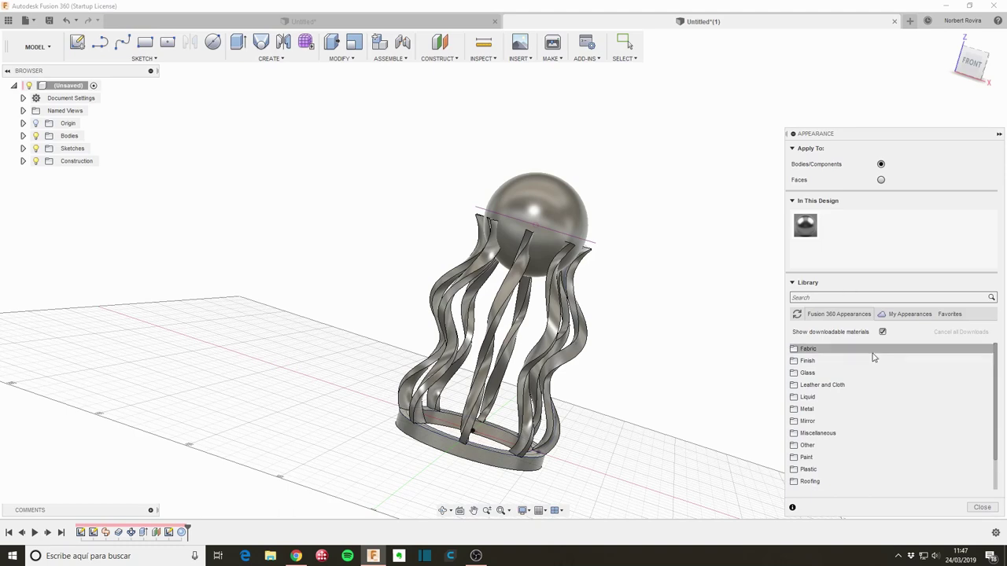
{"action": "scroll", "coordinate": [857, 366], "scroll_direction": "down", "scroll_amount": 2}
{"action": "scroll", "coordinate": [861, 380], "scroll_direction": "up", "scroll_amount": 1}
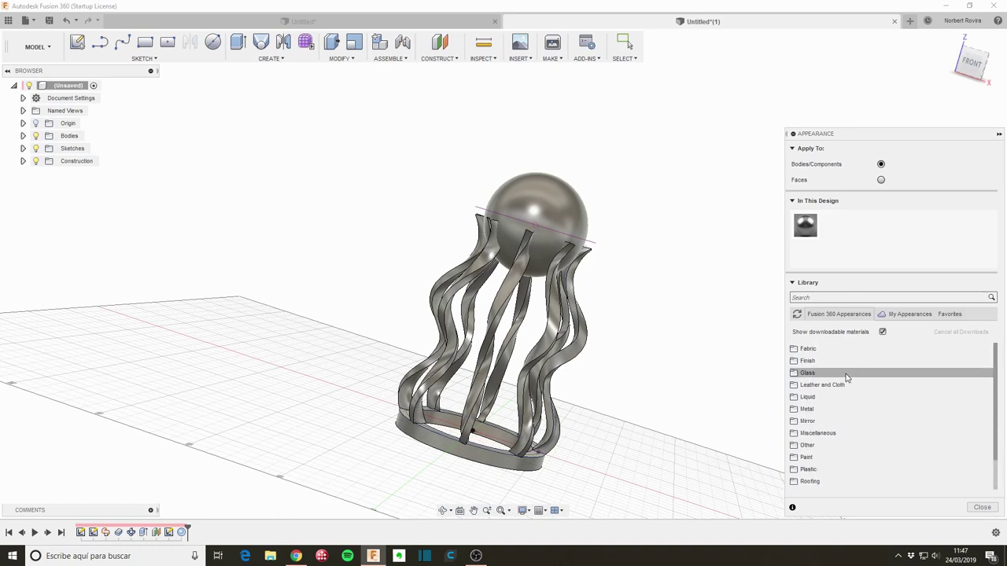
{"action": "left_click", "coordinate": [845, 374]}
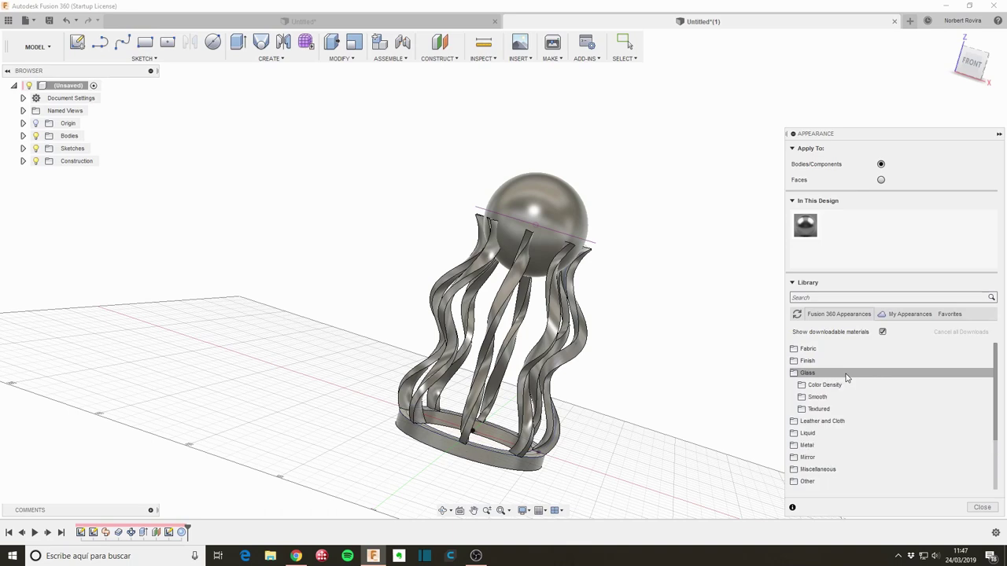
{"action": "left_click", "coordinate": [845, 387]}
{"action": "scroll", "coordinate": [857, 405], "scroll_direction": "down", "scroll_amount": 3}
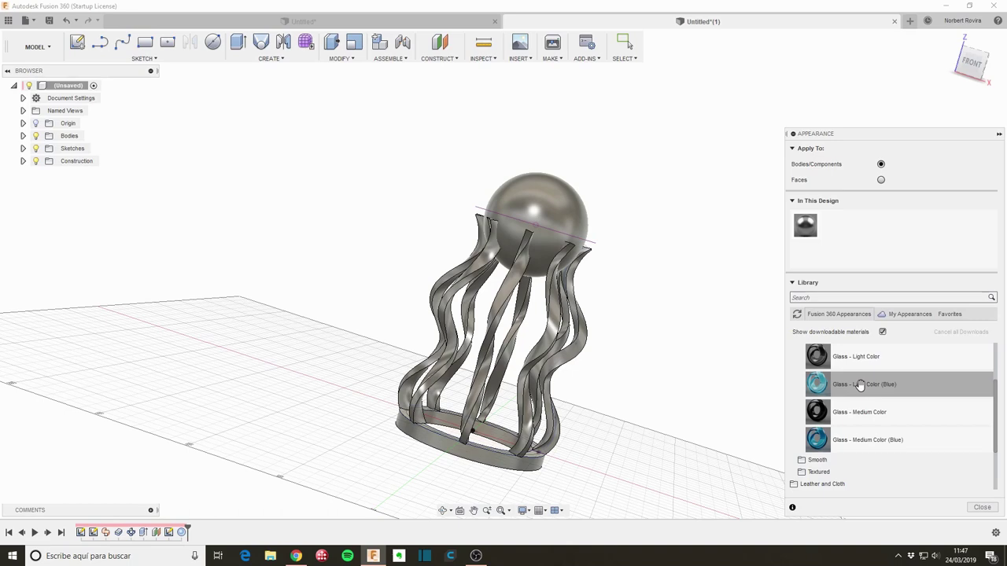
{"action": "left_click_drag", "start_coordinate": [860, 384], "coordinate": [555, 214]}
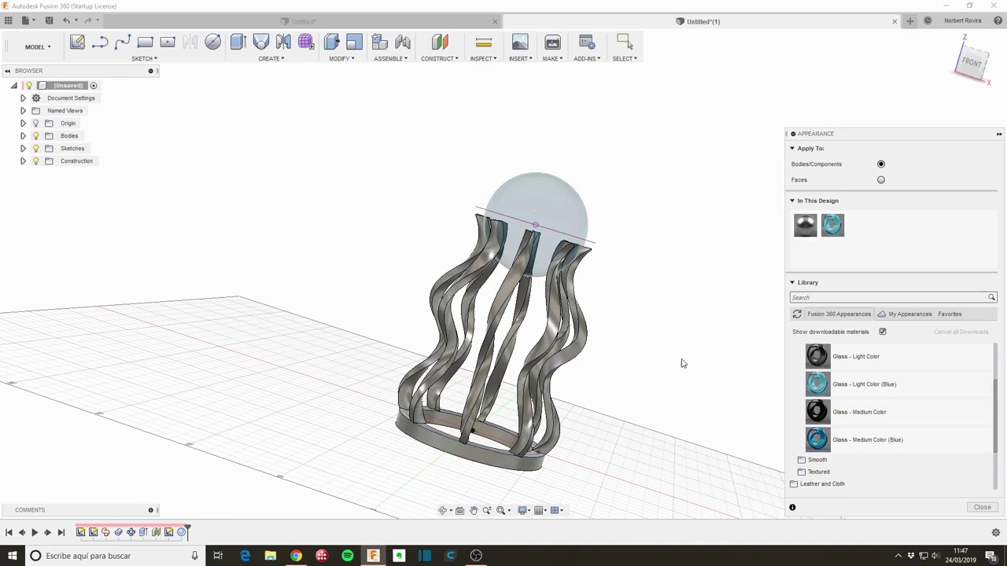
Apply the Metal > Gold - Polished appearance to the twisted ribbon cage
{"action": "scroll", "coordinate": [858, 382], "scroll_direction": "down", "scroll_amount": 2}
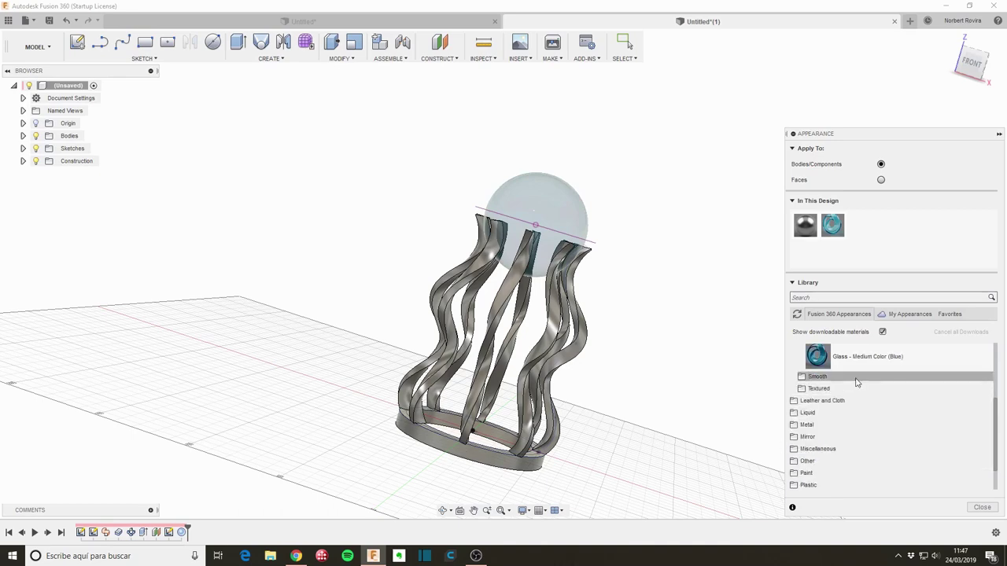
{"action": "left_click", "coordinate": [858, 382]}
{"action": "scroll", "coordinate": [856, 393], "scroll_direction": "down", "scroll_amount": 5}
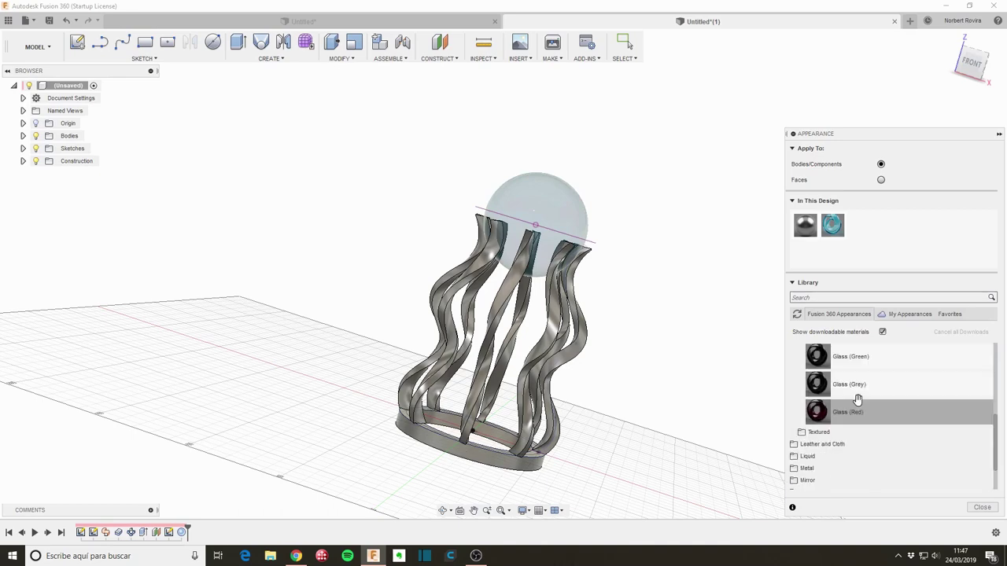
{"action": "left_click", "coordinate": [835, 467]}
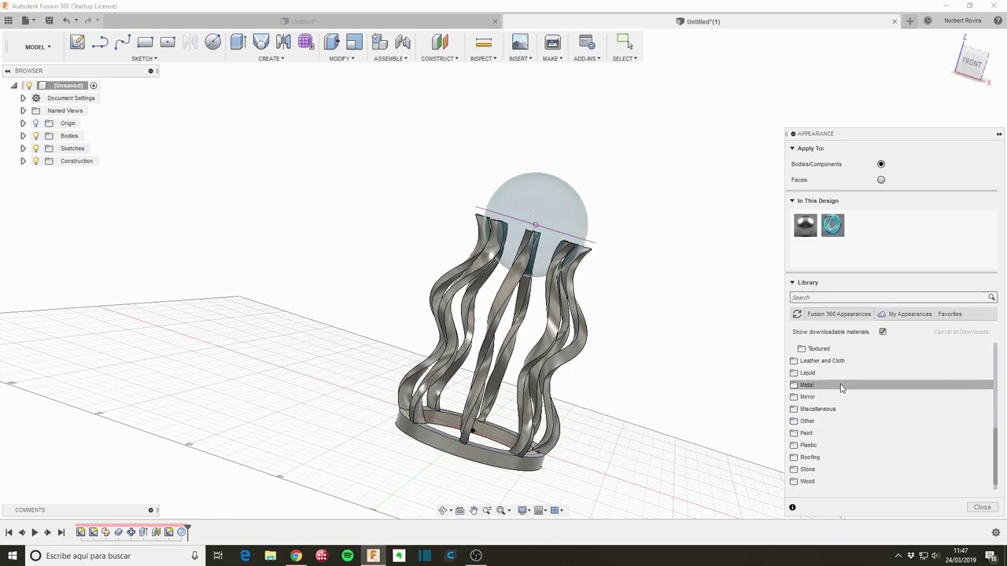
{"action": "scroll", "coordinate": [842, 389], "scroll_direction": "down", "scroll_amount": 1}
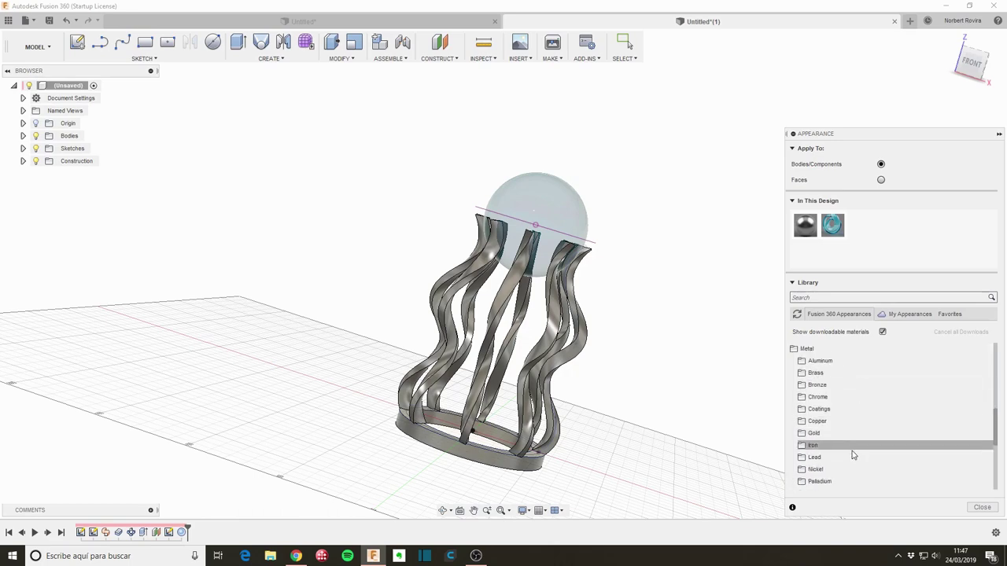
{"action": "left_click", "coordinate": [819, 433]}
{"action": "mouse_move", "coordinate": [865, 459]}
{"action": "left_mouse_down"}
{"action": "mouse_move", "coordinate": [797, 449]}
{"action": "mouse_move", "coordinate": [513, 452]}
{"action": "left_mouse_up"}
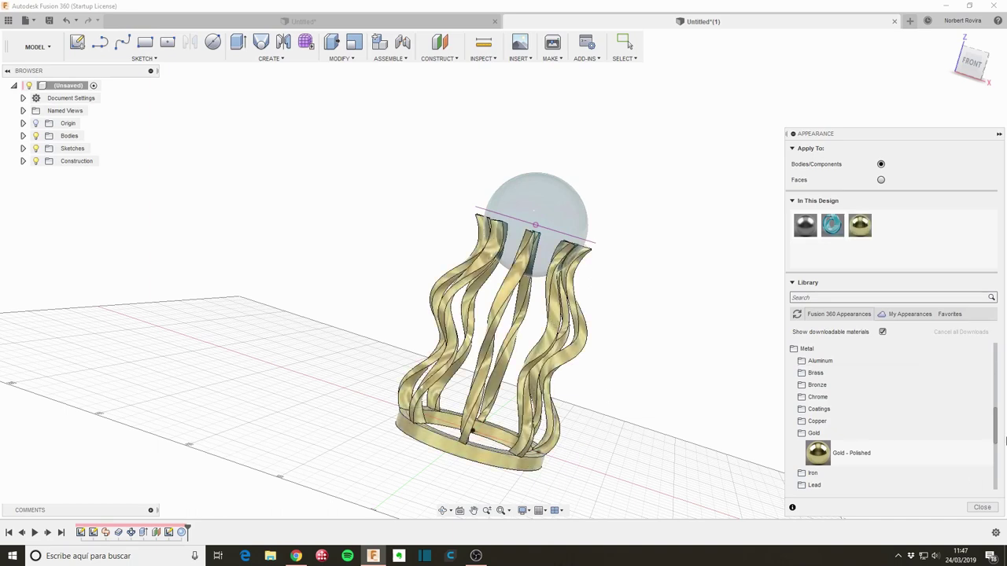
{"action": "left_click", "coordinate": [981, 507]}
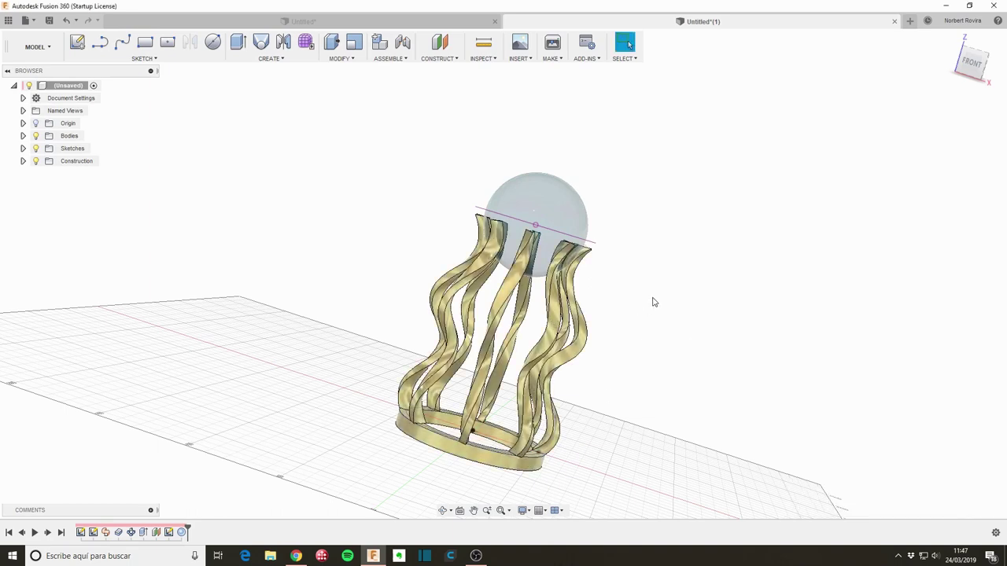
{"action": "middle_click_drag", "start_coordinate": [652, 283], "coordinate": [637, 265], "text": "shift"}
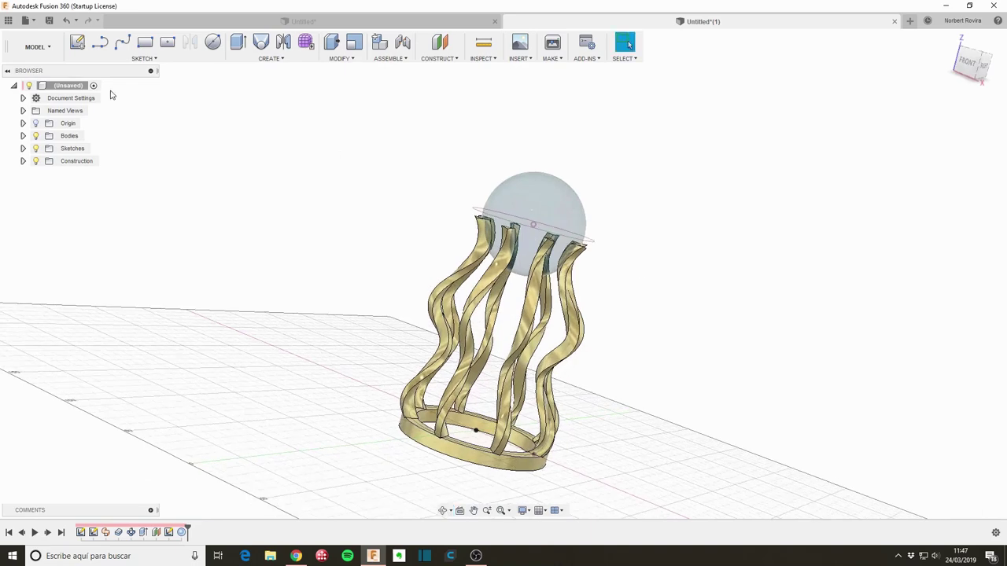
Switch to the Render workspace and orbit the model to an upright front view
{"action": "left_click", "coordinate": [38, 47]}
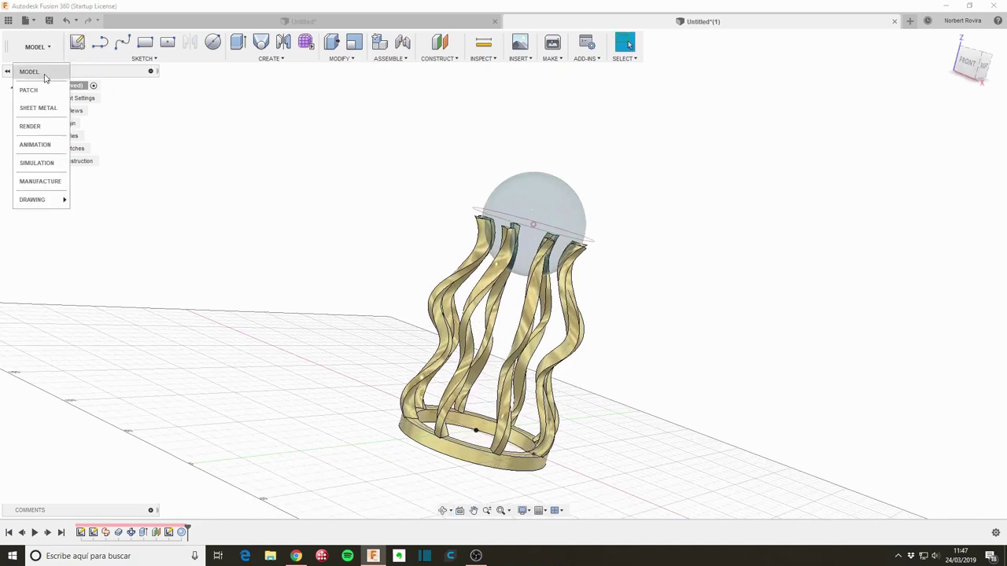
{"action": "left_click", "coordinate": [38, 126]}
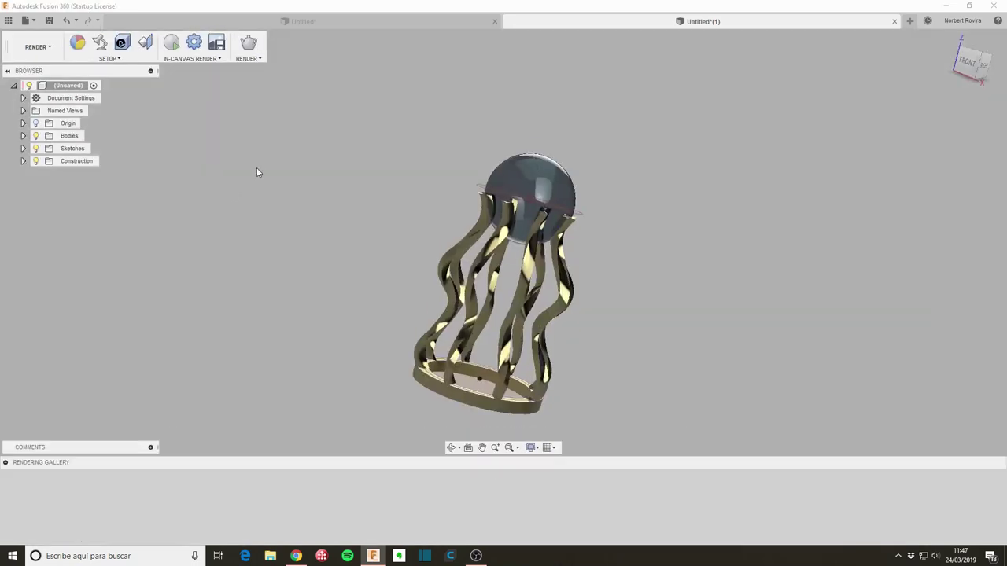
{"action": "middle_click_drag", "start_coordinate": [342, 242], "coordinate": [632, 255], "text": "shift"}
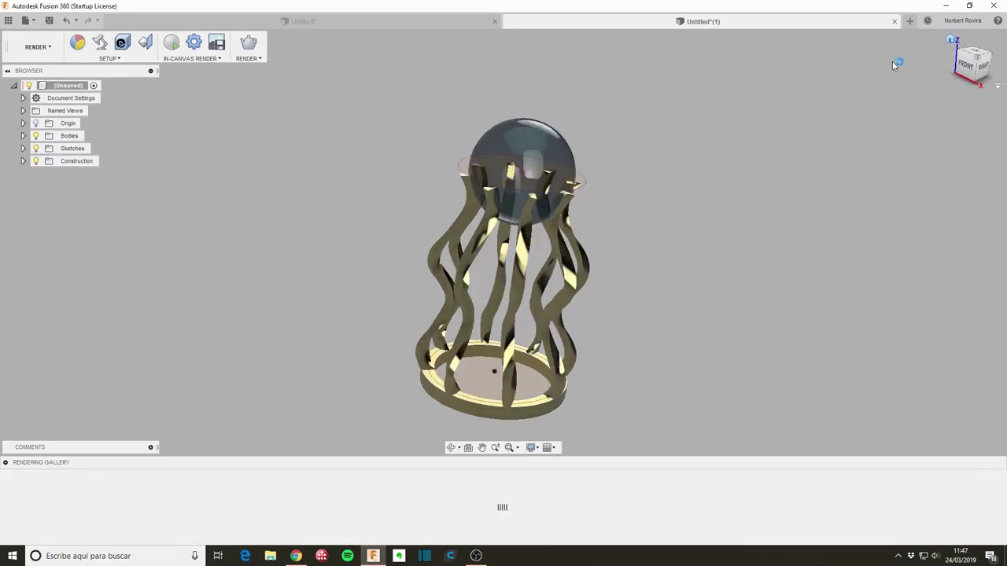
{"action": "scroll", "coordinate": [622, 263], "scroll_direction": "up", "scroll_amount": 1}
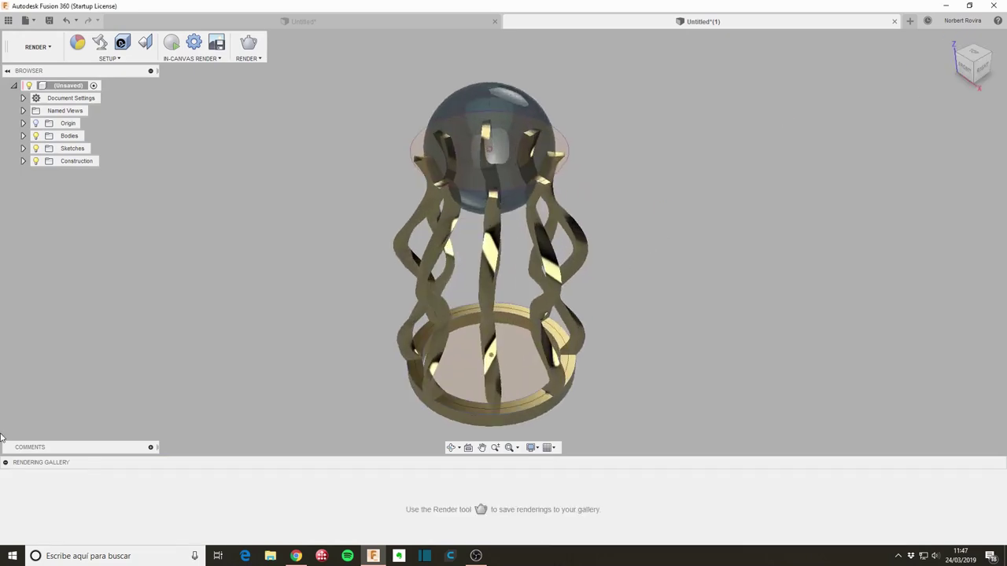
Collapse the Rendering Gallery, adjust the angle slightly, and start an in-canvas render
{"action": "left_click", "coordinate": [6, 462]}
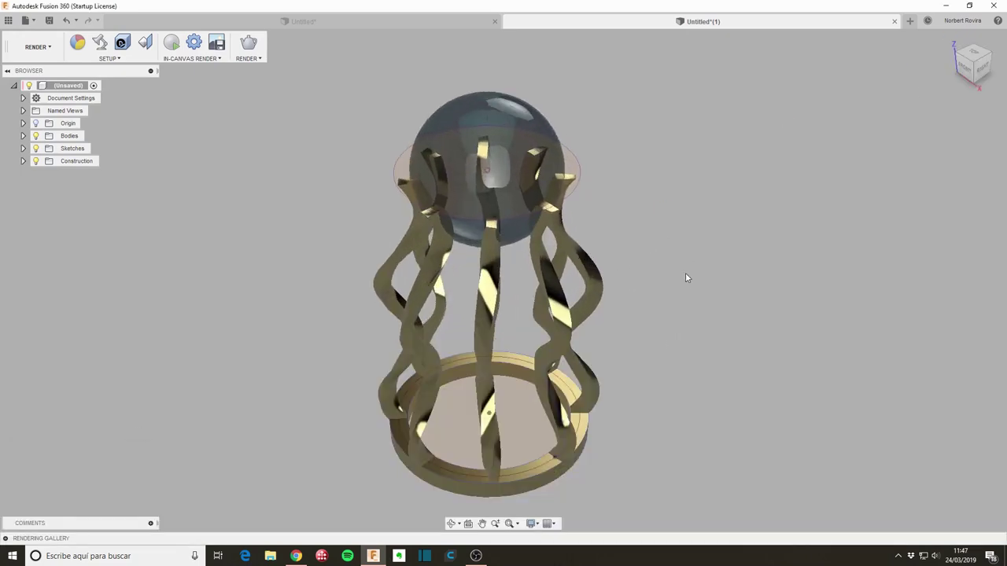
{"action": "middle_click_drag", "start_coordinate": [685, 277], "coordinate": [692, 279], "text": "shift"}
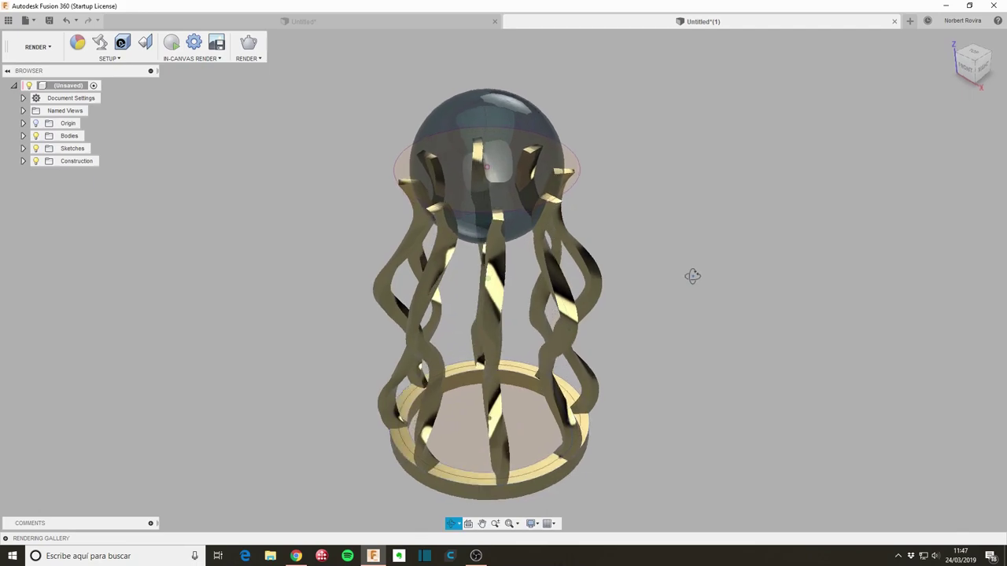
{"action": "left_click", "coordinate": [169, 48]}
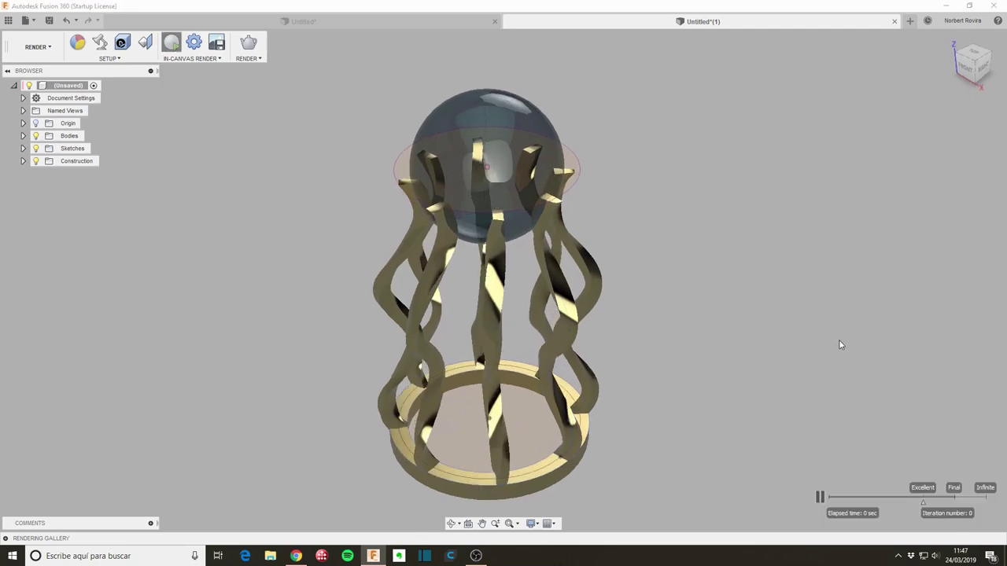